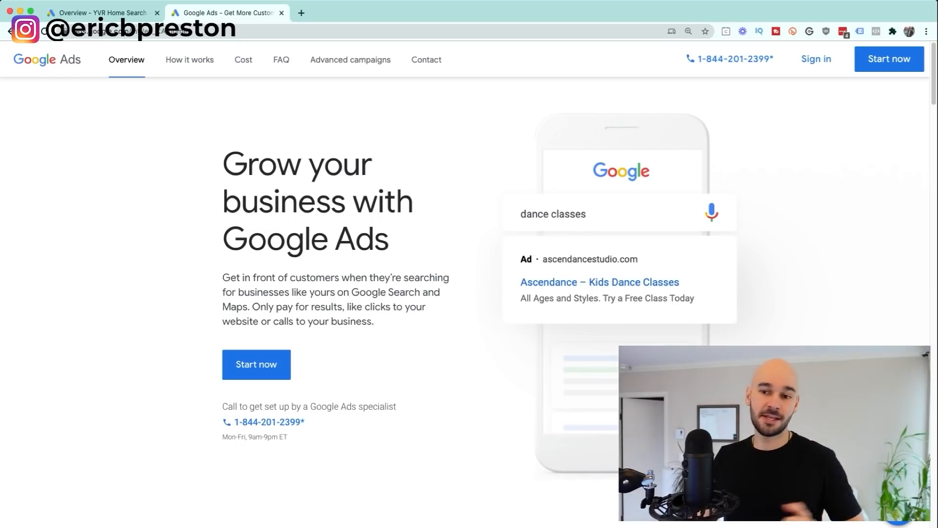
Step: Begin the Google Ads sign-up and choose to create a new Google Ads account
{"action": "left_click", "coordinate": [257, 364]}
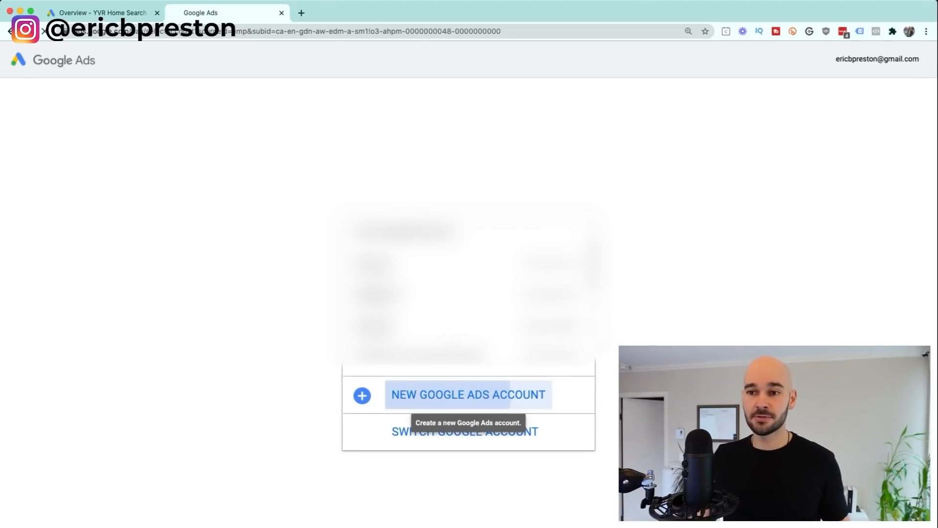
{"action": "left_click", "coordinate": [468, 394]}
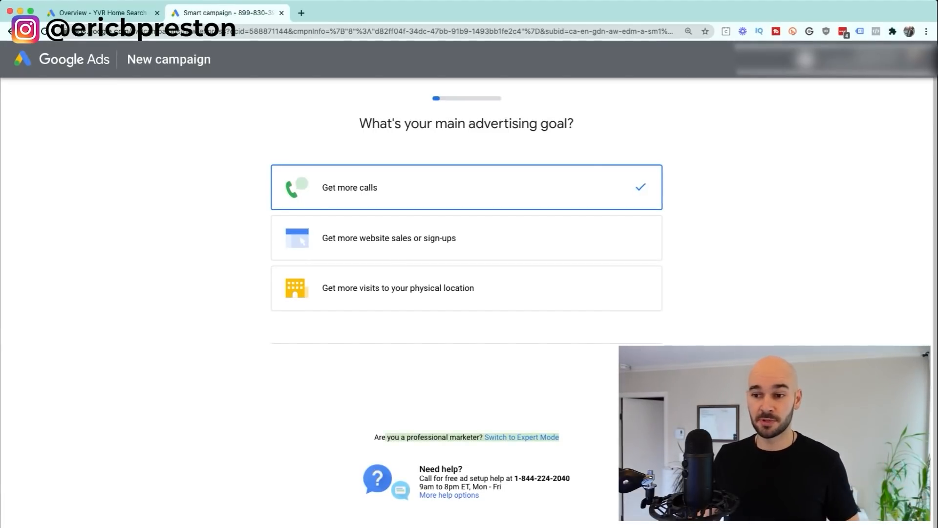
Step: Switch to Expert Mode and create the account without a campaign
{"action": "left_click", "coordinate": [521, 437]}
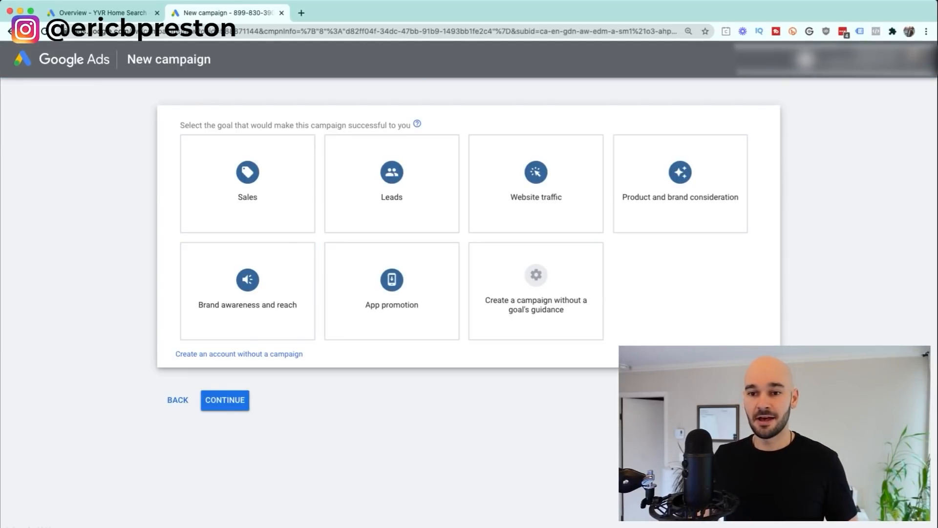
{"action": "left_click_drag", "start_coordinate": [175, 354], "coordinate": [303, 353]}
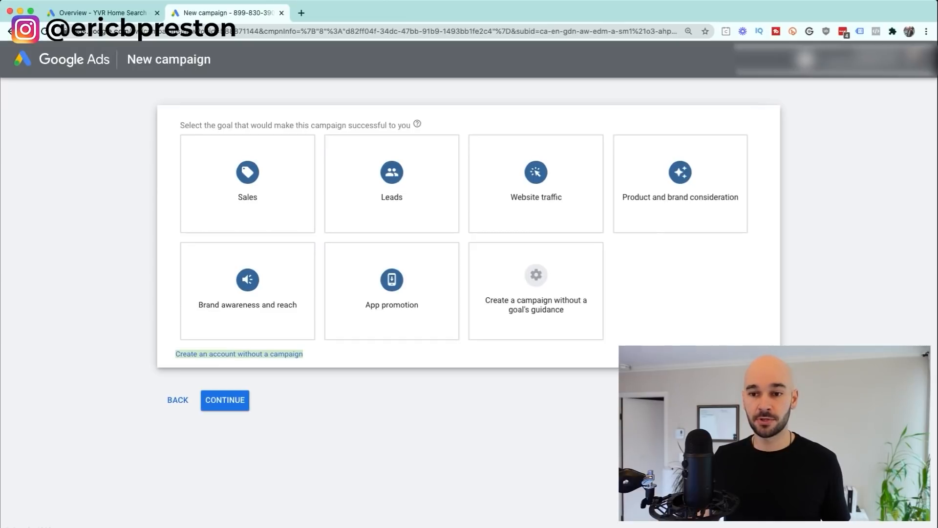
{"action": "left_click", "coordinate": [239, 353]}
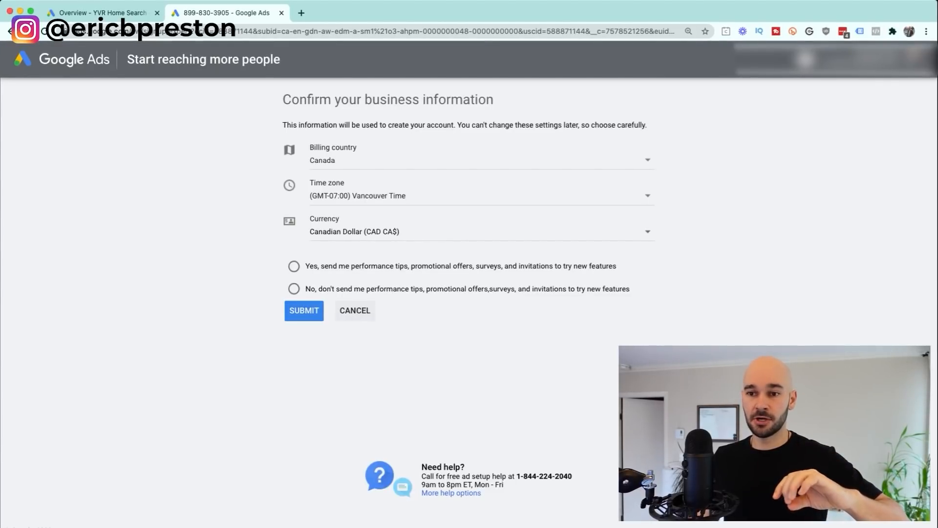
Step: Confirm the business information with promotional emails declined, then open the new account's overview
{"action": "left_click", "coordinate": [304, 311]}
{"action": "left_click", "coordinate": [294, 266]}
{"action": "left_click", "coordinate": [293, 288]}
{"action": "left_click", "coordinate": [304, 311]}
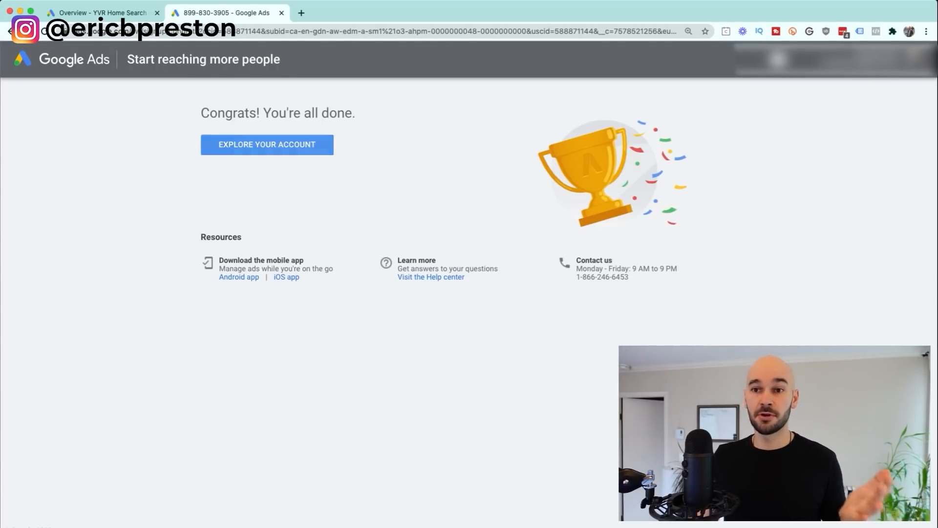
{"action": "left_click", "coordinate": [267, 145]}
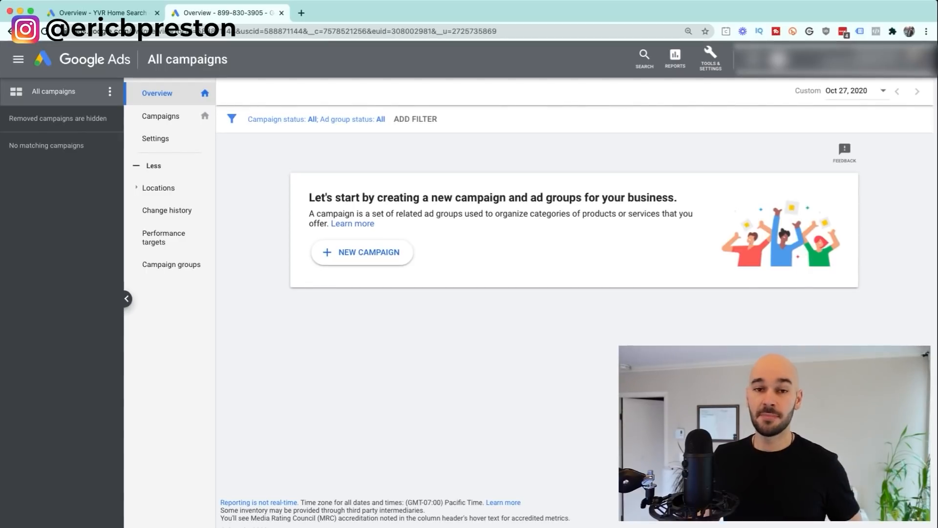
Step: Glance at Tools & Settings, then switch to the YVR Home Search account's Overview tab
{"action": "left_click", "coordinate": [710, 58]}
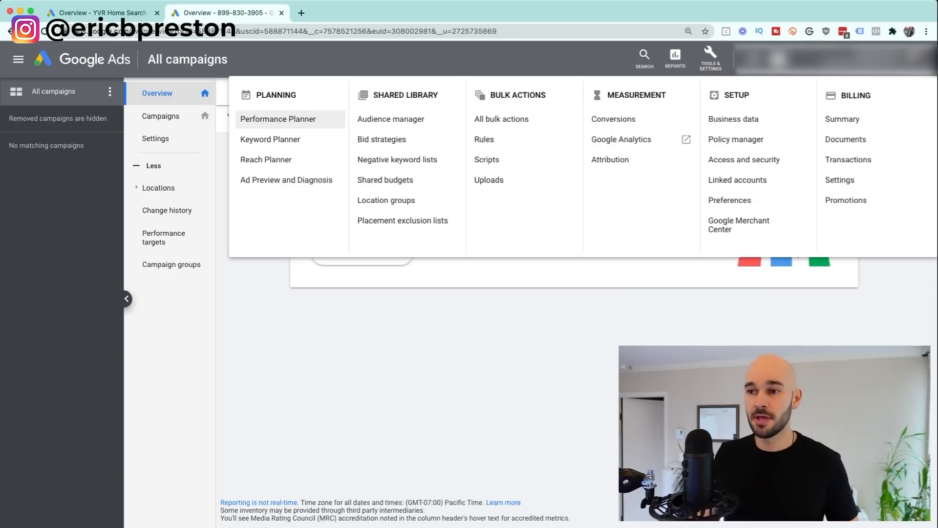
{"action": "key", "text": "Escape"}
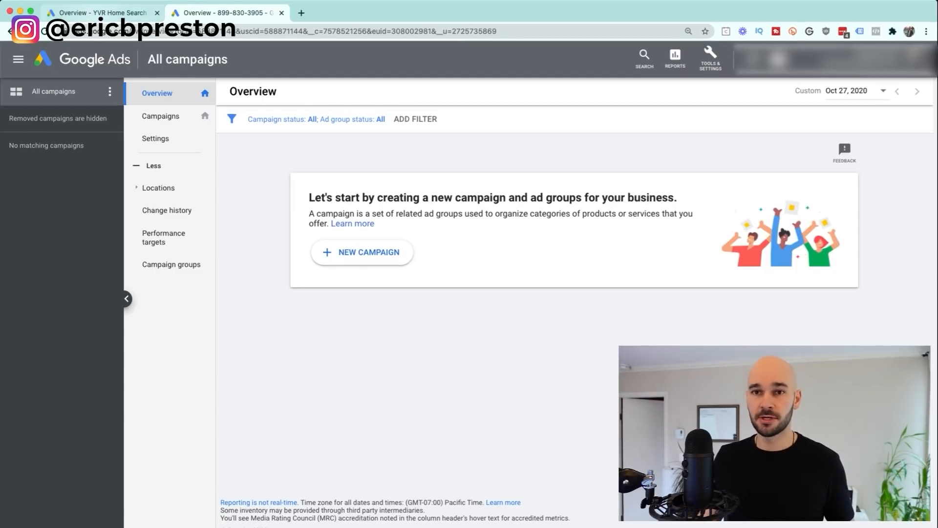
{"action": "key", "text": "ctrl+Tab"}
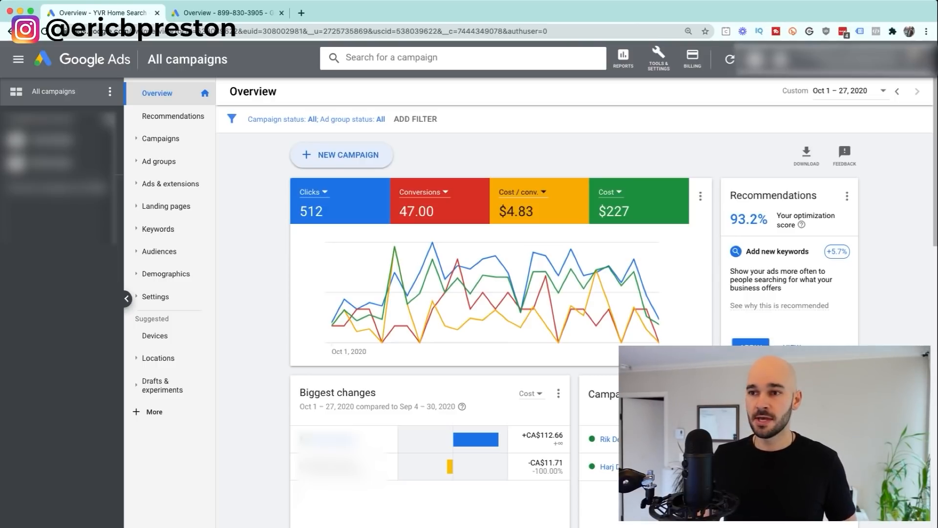
Step: Start a new campaign from the YVR Home Search Overview page
{"action": "left_click", "coordinate": [348, 155]}
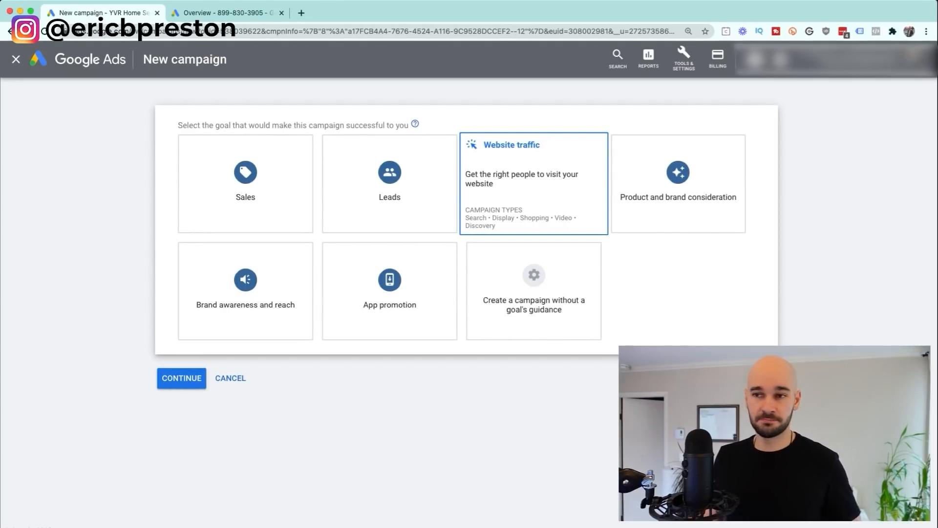
Step: Create a Website traffic Search campaign for yvrhomesearch.com and continue to its settings
{"action": "left_click", "coordinate": [533, 184]}
{"action": "scroll", "coordinate": [534, 183], "scroll_direction": "down", "scroll_amount": 3}
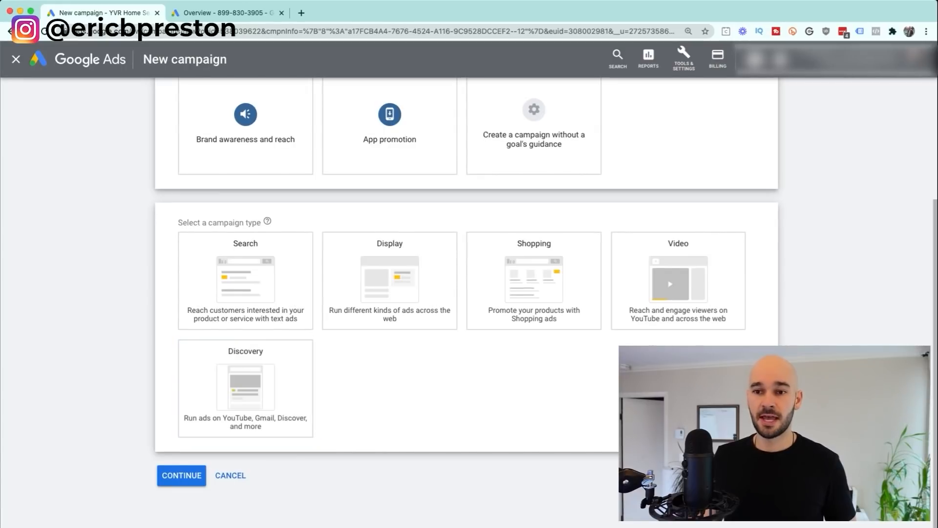
{"action": "left_click", "coordinate": [245, 280]}
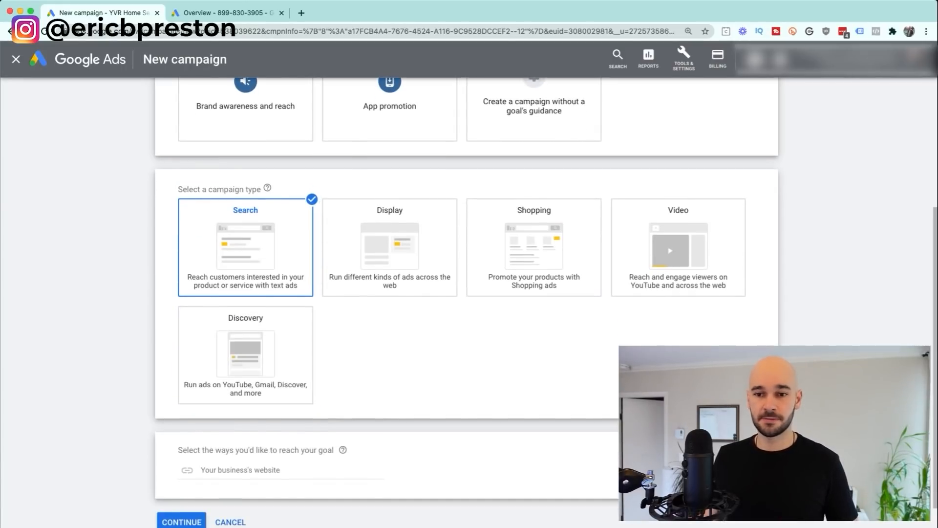
{"action": "left_click", "coordinate": [240, 470]}
{"action": "type", "text": "yvrh"}
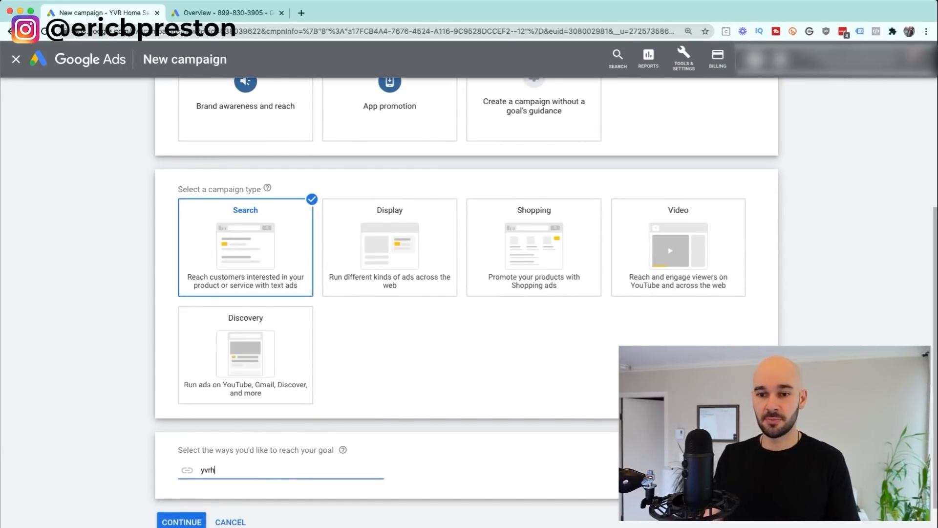
{"action": "type", "text": "omesear"}
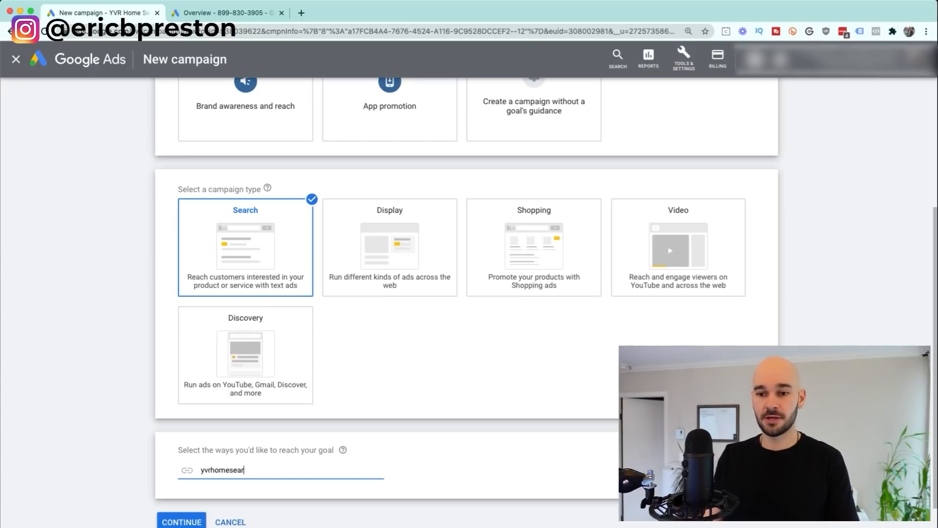
{"action": "type", "text": "ch.com"}
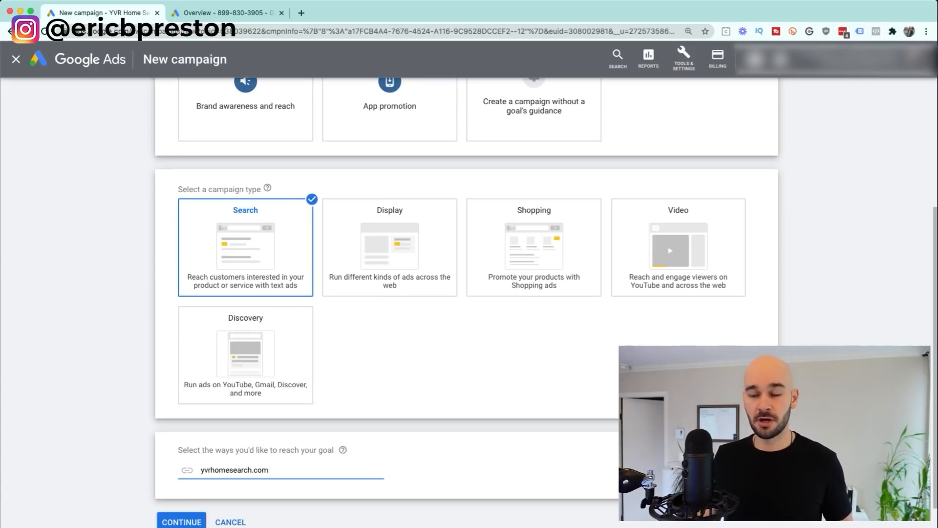
{"action": "scroll", "coordinate": [466, 303], "scroll_direction": "down", "scroll_amount": 1}
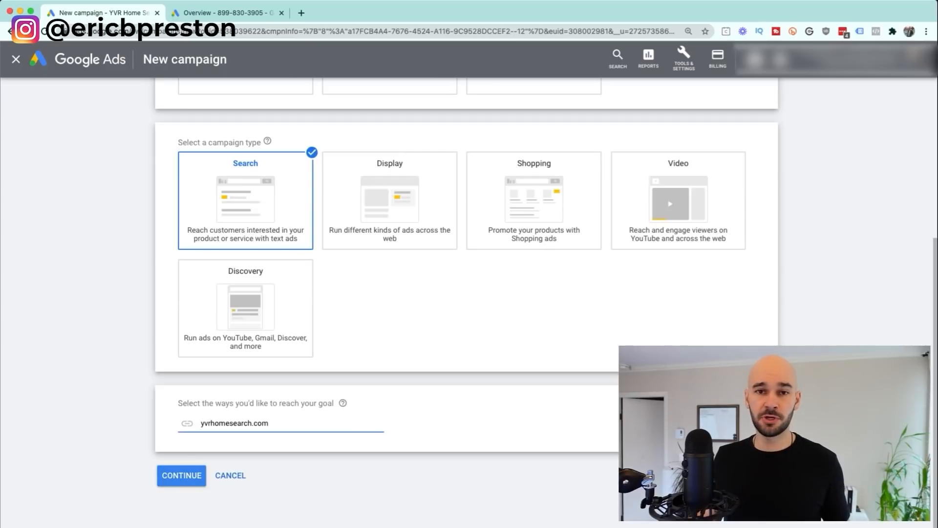
{"action": "left_click", "coordinate": [181, 475]}
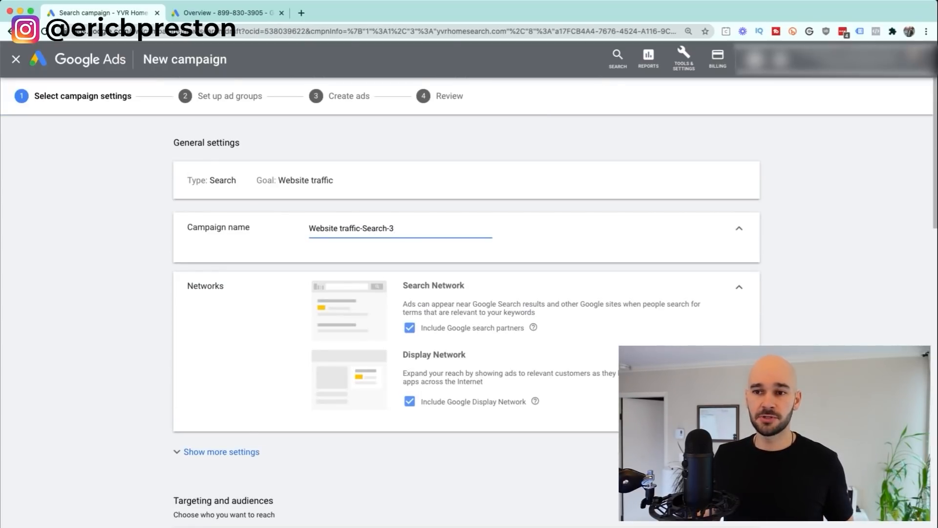
Step: Rename the campaign to the buyer's full name
{"action": "key", "text": "super+a"}
{"action": "type", "text": "Bu"}
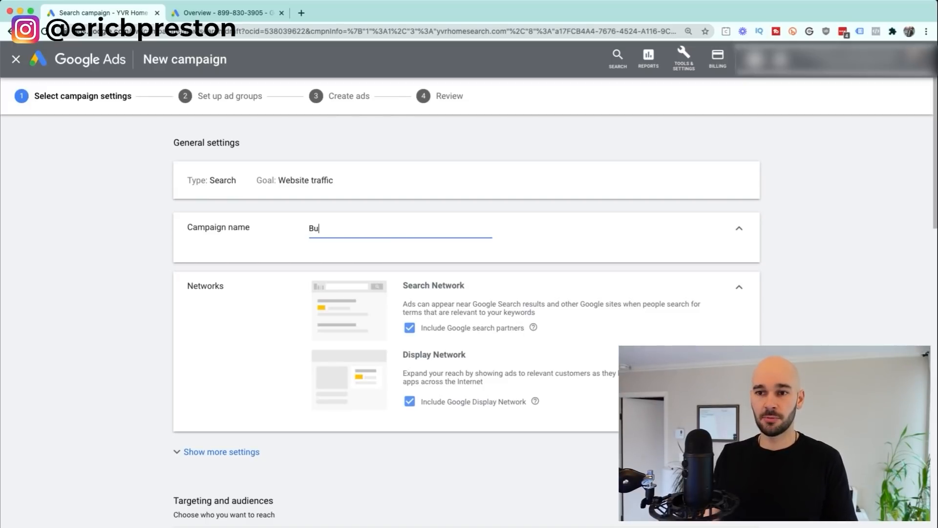
{"action": "type", "text": "yer"}
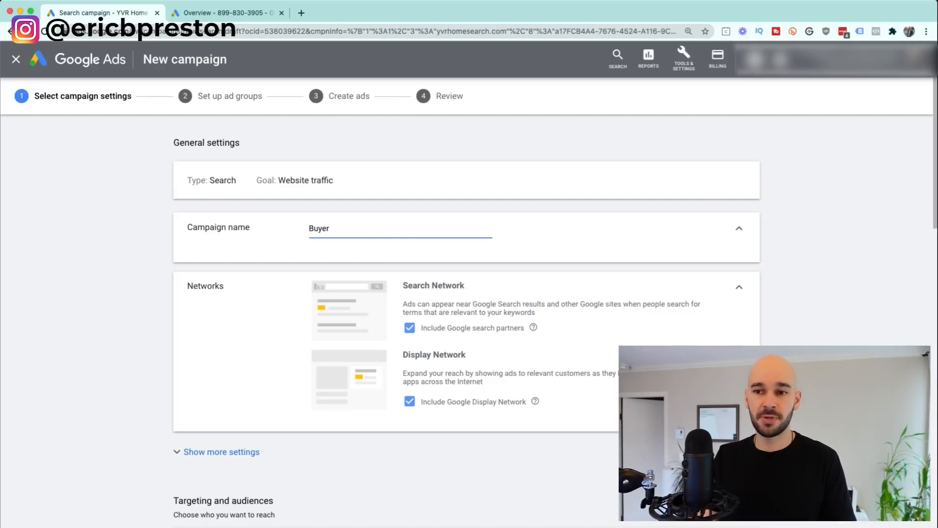
{"action": "key", "text": "super+a"}
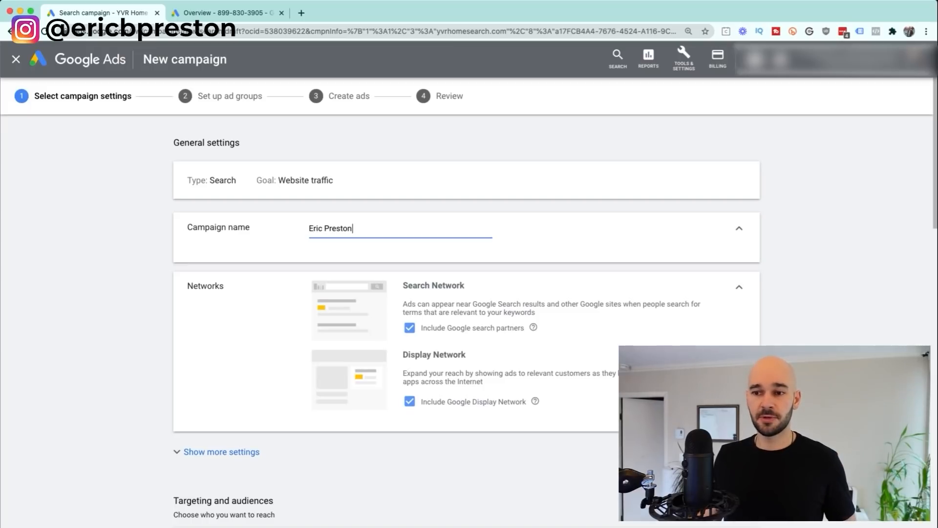
Step: Exclude the Google Display Network and reveal the additional campaign settings
{"action": "left_click", "coordinate": [409, 401]}
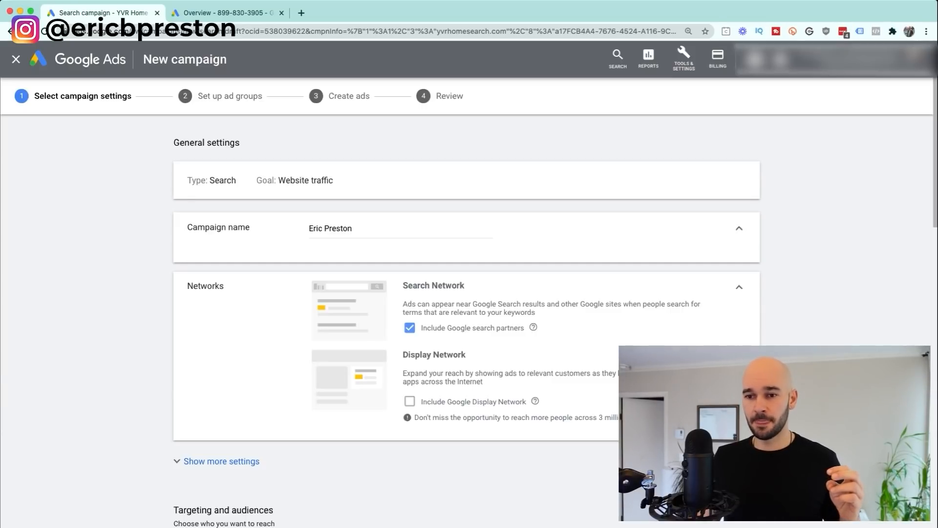
{"action": "left_click", "coordinate": [222, 461]}
{"action": "scroll", "coordinate": [221, 461], "scroll_direction": "down", "scroll_amount": 4}
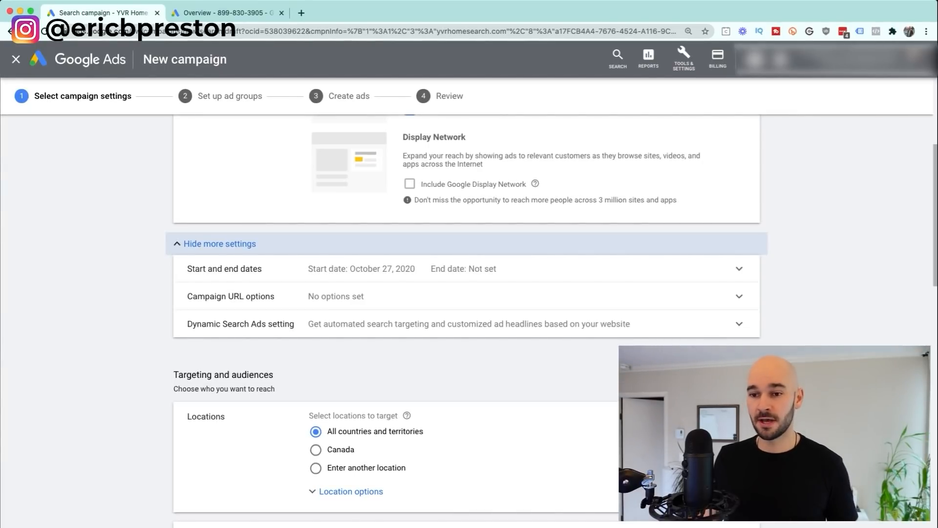
Step: Add Vancouver, British Columbia as the campaign's target location
{"action": "scroll", "coordinate": [467, 317], "scroll_direction": "down", "scroll_amount": 3}
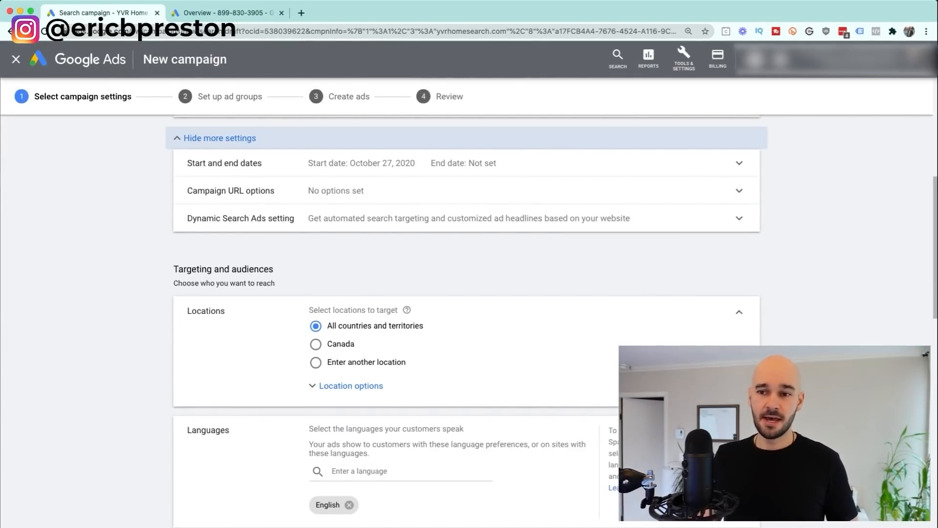
{"action": "scroll", "coordinate": [467, 318], "scroll_direction": "down", "scroll_amount": 2}
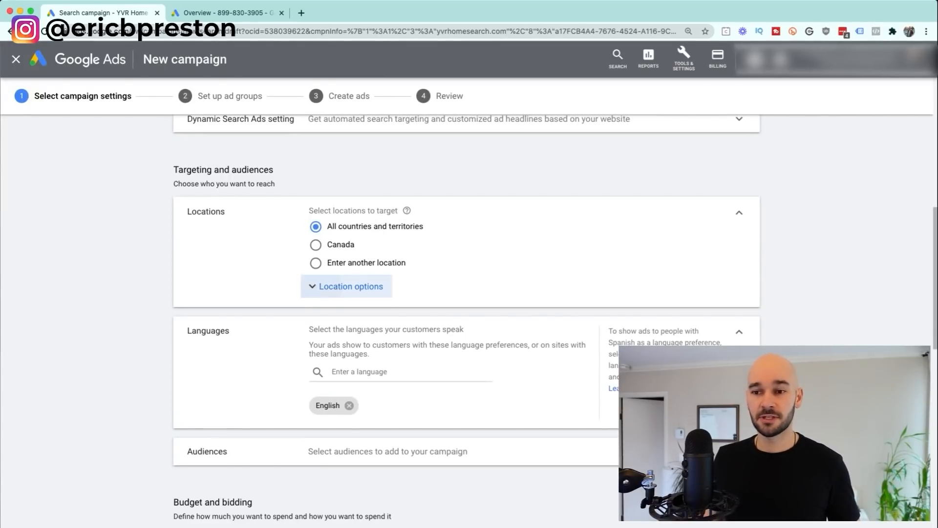
{"action": "left_click", "coordinate": [350, 285]}
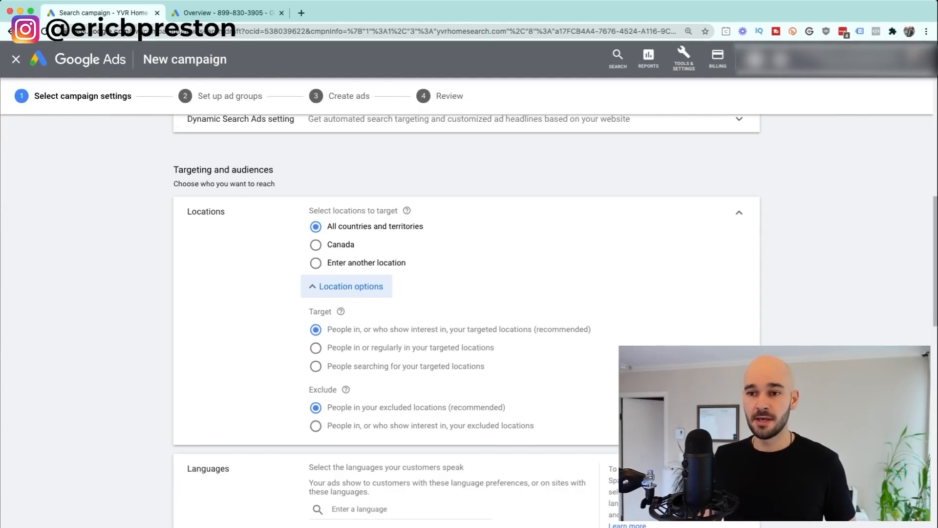
{"action": "left_click", "coordinate": [316, 263]}
{"action": "left_click", "coordinate": [401, 290]}
{"action": "type", "text": "vancouver"}
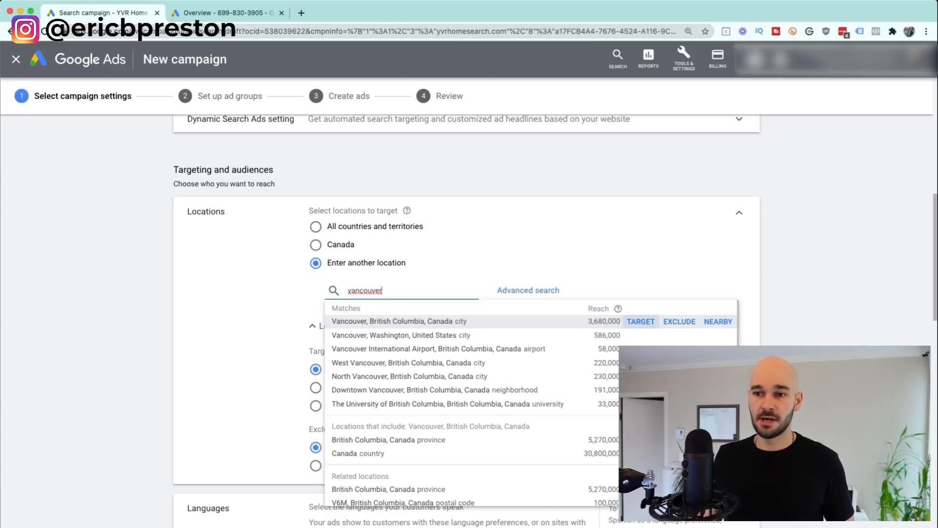
{"action": "left_click", "coordinate": [640, 321]}
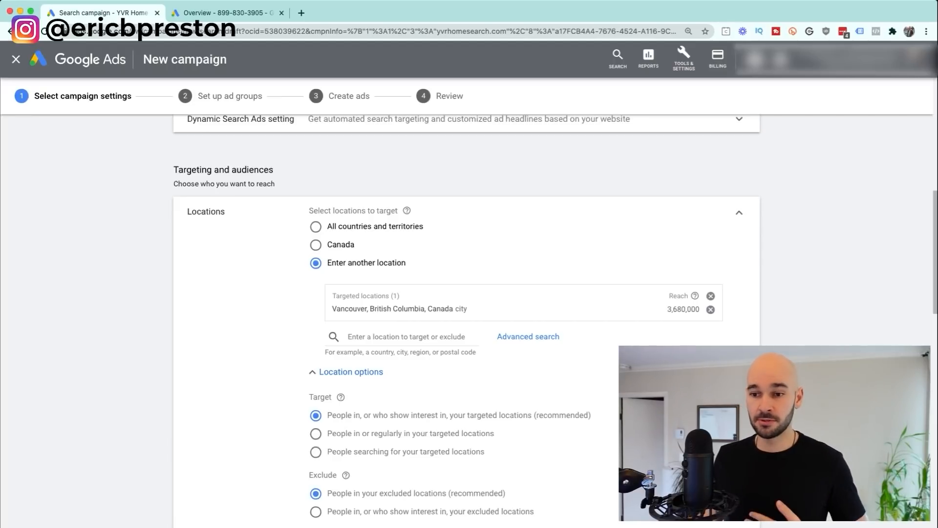
Step: Set the location option to target people in, or who show interest in, Vancouver
{"action": "left_click", "coordinate": [316, 433]}
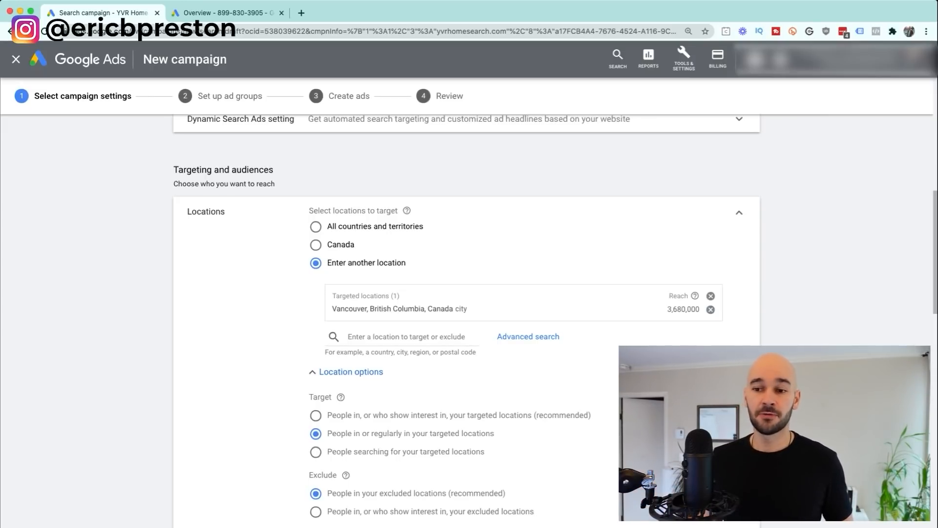
{"action": "left_click", "coordinate": [315, 415]}
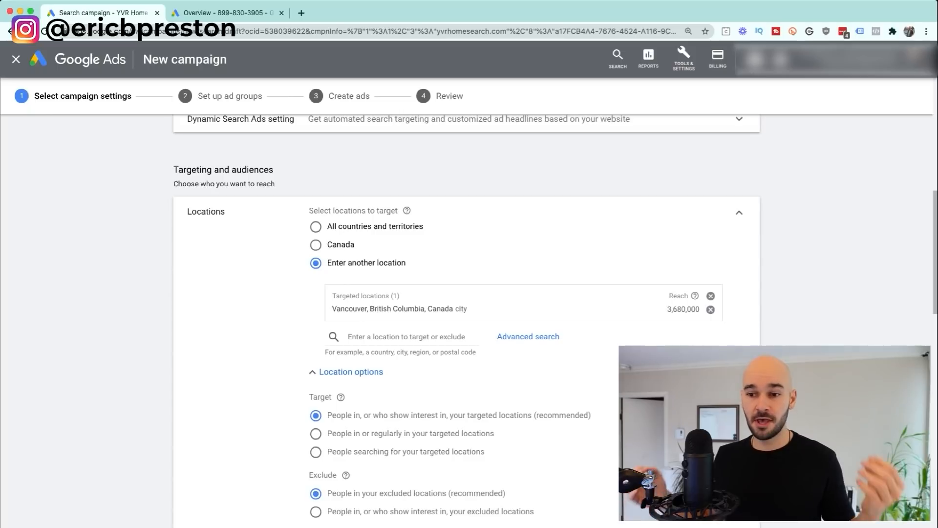
{"action": "left_click", "coordinate": [315, 434]}
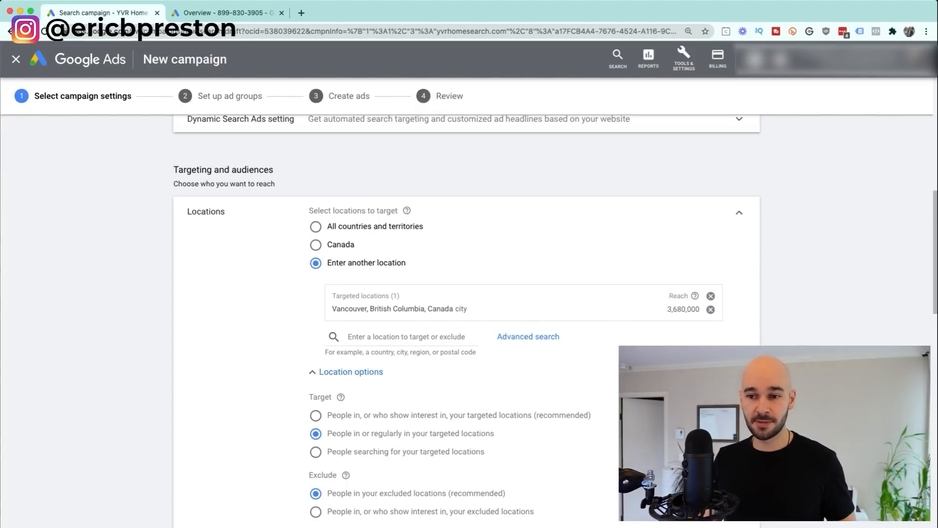
{"action": "left_click", "coordinate": [315, 415]}
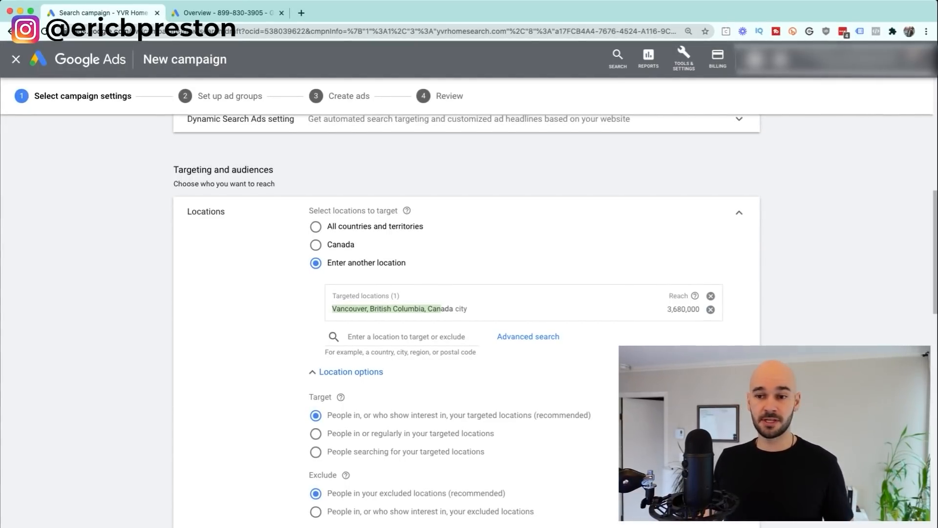
{"action": "scroll", "coordinate": [466, 313], "scroll_direction": "down", "scroll_amount": 2}
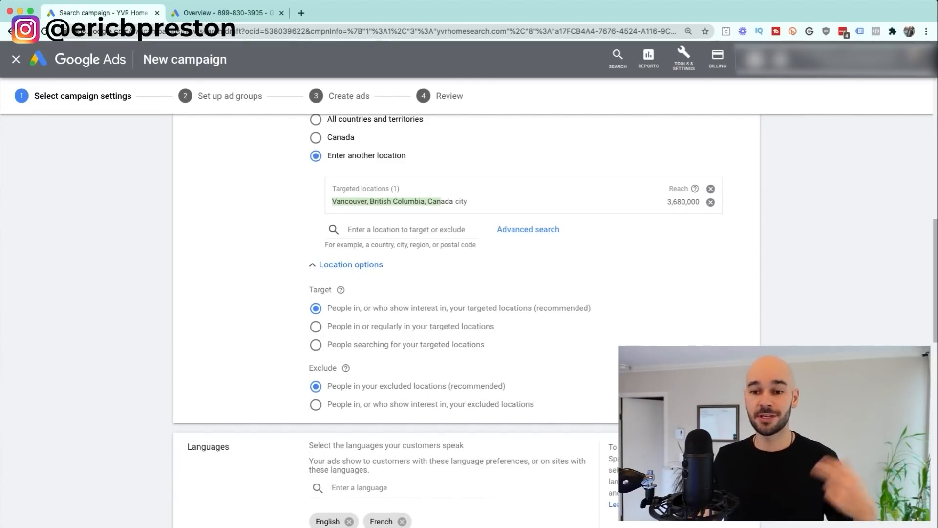
{"action": "scroll", "coordinate": [467, 317], "scroll_direction": "down", "scroll_amount": 2}
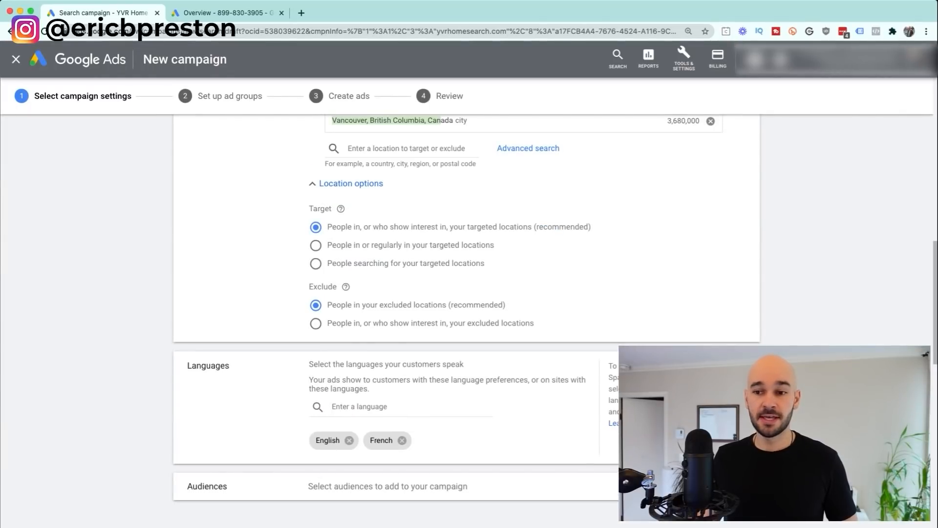
{"action": "left_click", "coordinate": [360, 407]}
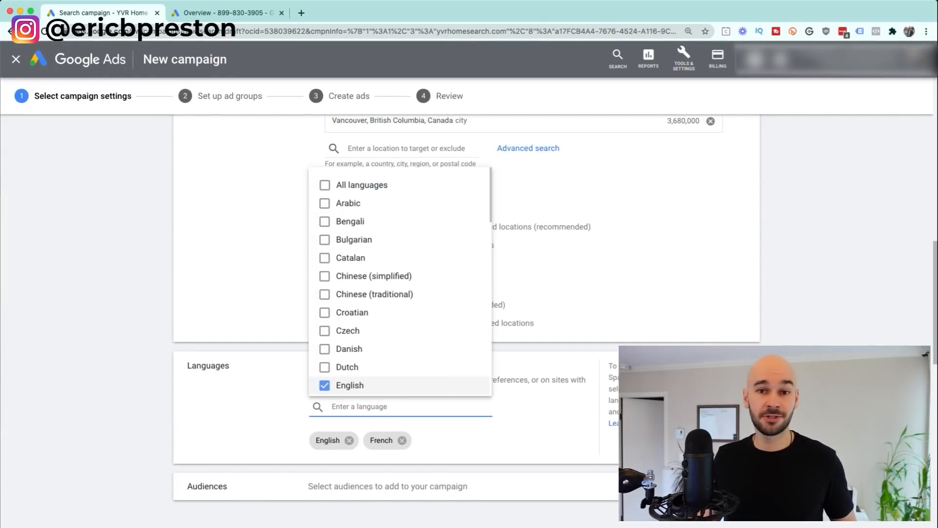
{"action": "key", "text": "Escape"}
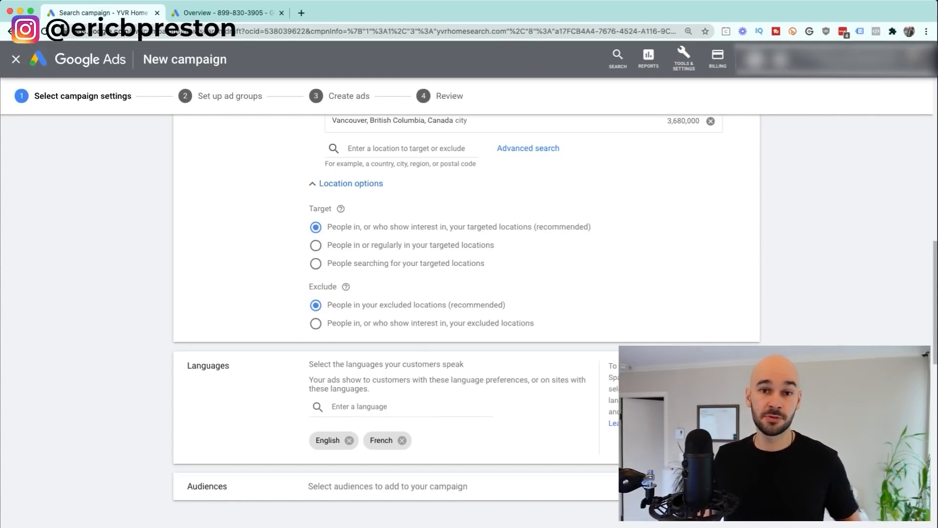
{"action": "left_click", "coordinate": [367, 406]}
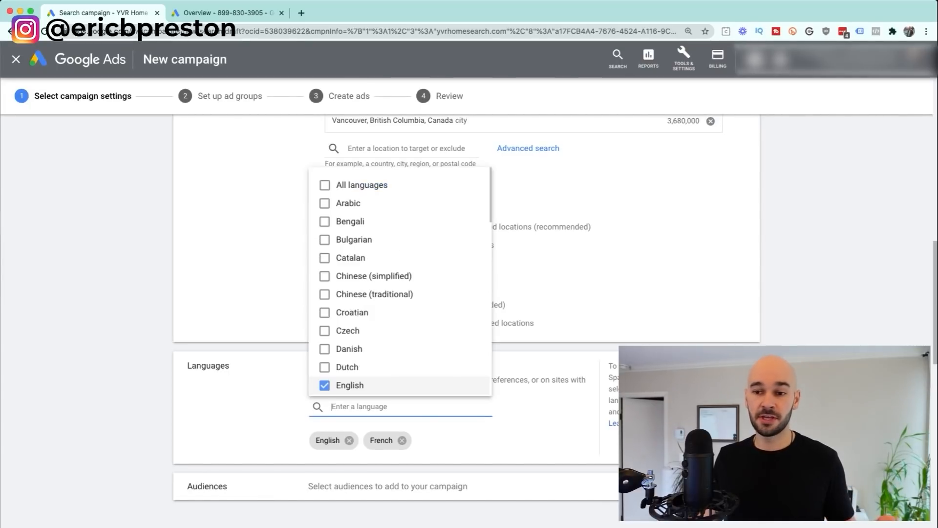
{"action": "key", "text": "Escape"}
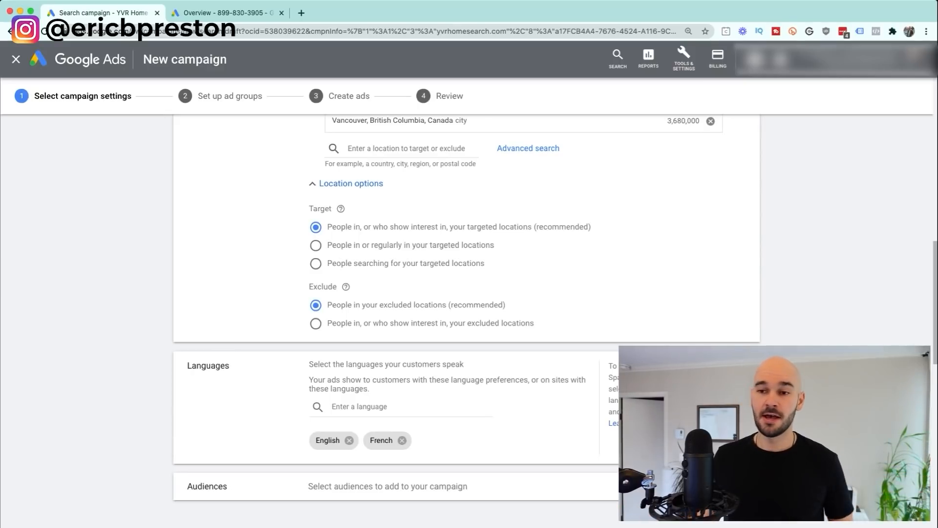
{"action": "scroll", "coordinate": [466, 293], "scroll_direction": "up", "scroll_amount": 2}
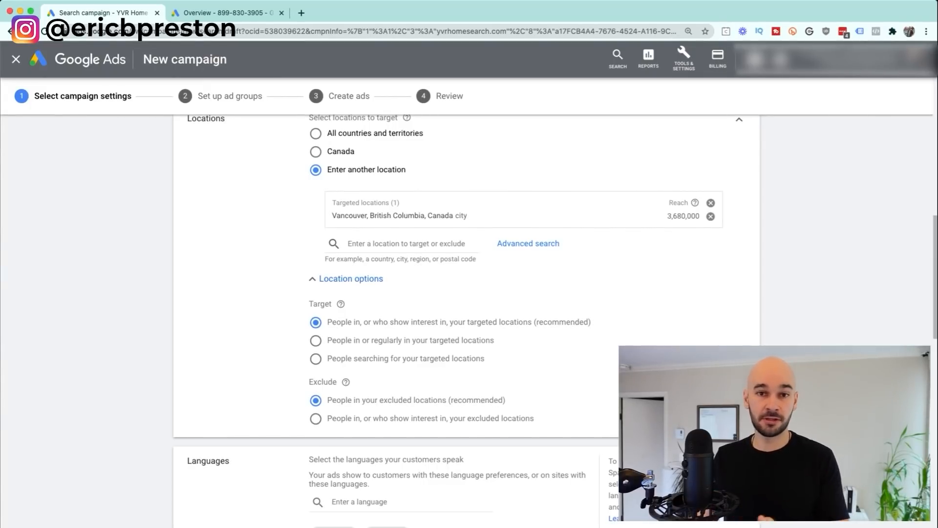
{"action": "scroll", "coordinate": [467, 293], "scroll_direction": "down", "scroll_amount": 2}
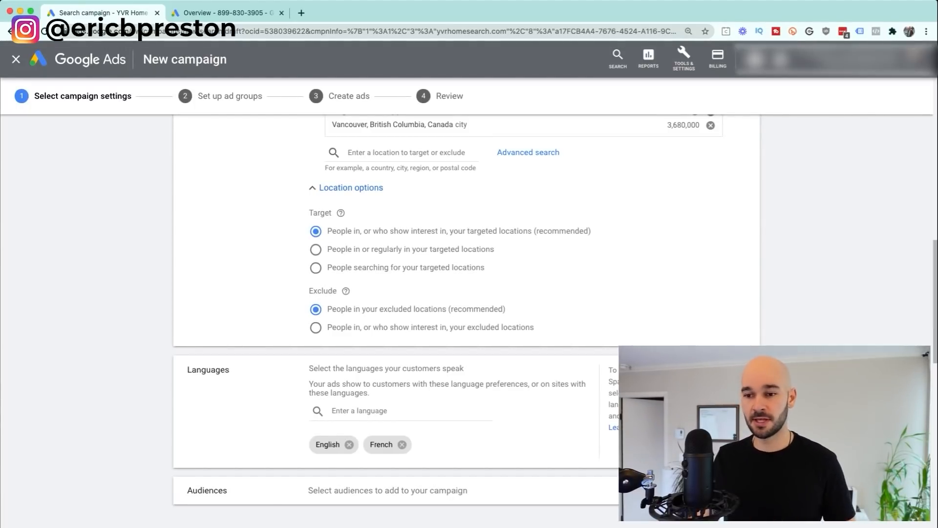
{"action": "scroll", "coordinate": [467, 294], "scroll_direction": "down", "scroll_amount": 2}
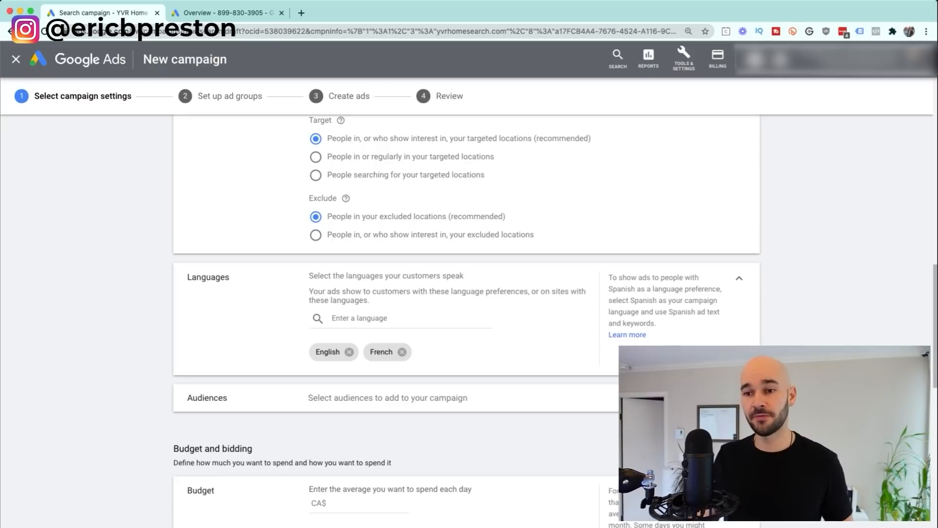
Step: Expand the Audiences section and review suggested real-estate audiences like Homeowners and New Apartments
{"action": "left_click", "coordinate": [388, 398]}
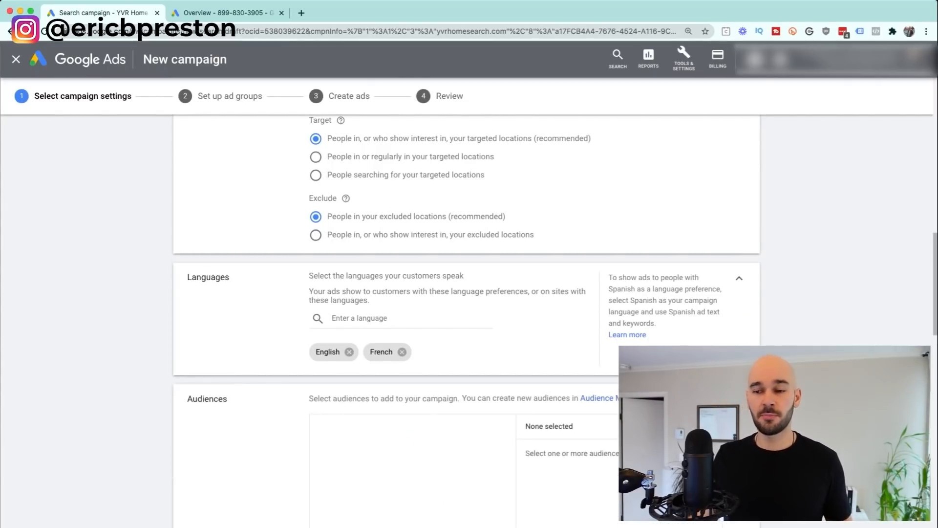
{"action": "scroll", "coordinate": [467, 294], "scroll_direction": "down", "scroll_amount": 3}
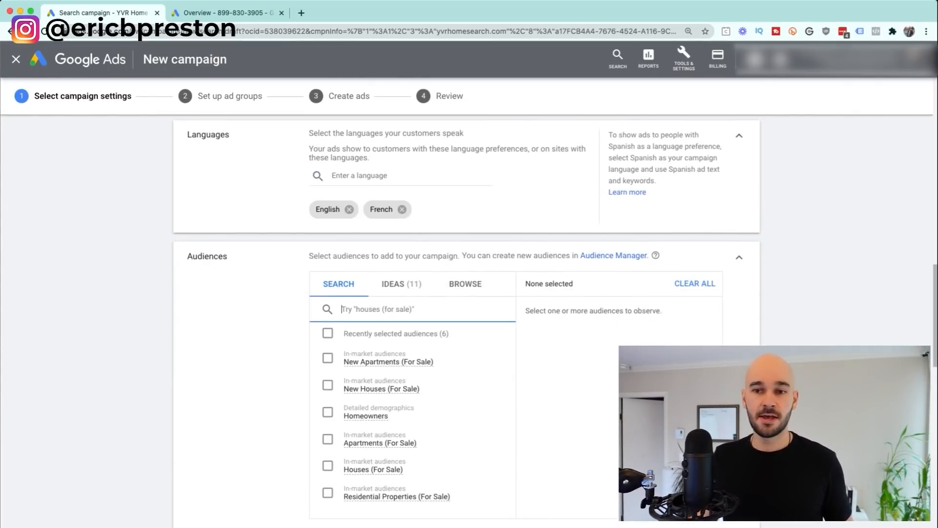
{"action": "scroll", "coordinate": [466, 293], "scroll_direction": "down", "scroll_amount": 1}
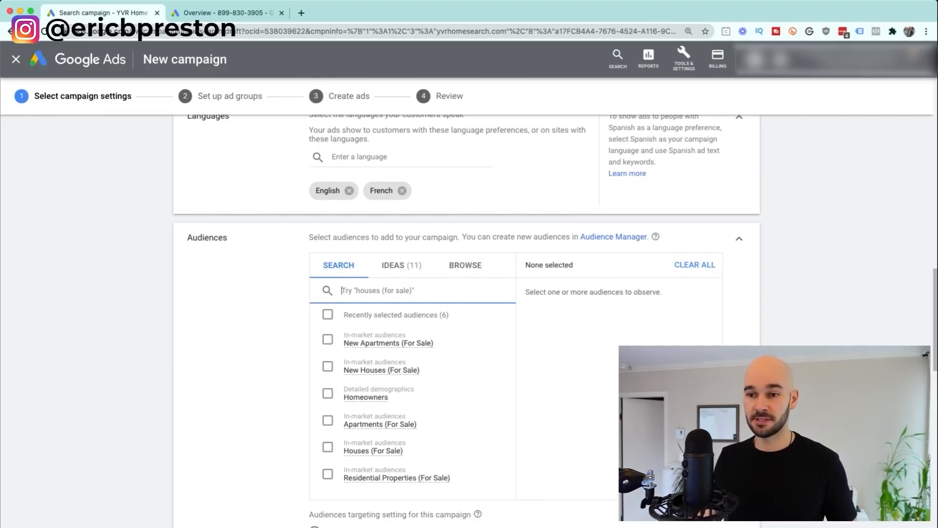
{"action": "scroll", "coordinate": [413, 320], "scroll_direction": "down", "scroll_amount": 1}
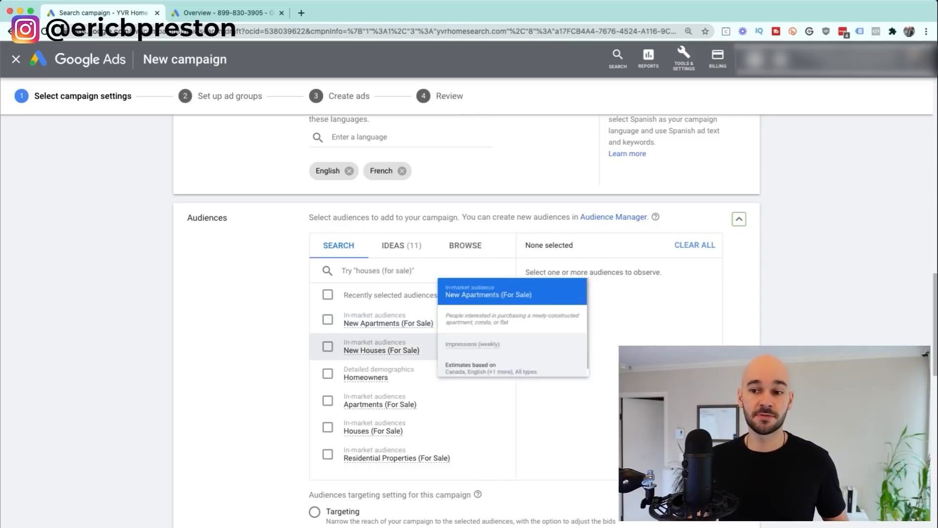
{"action": "mouse_move", "coordinate": [366, 377]}
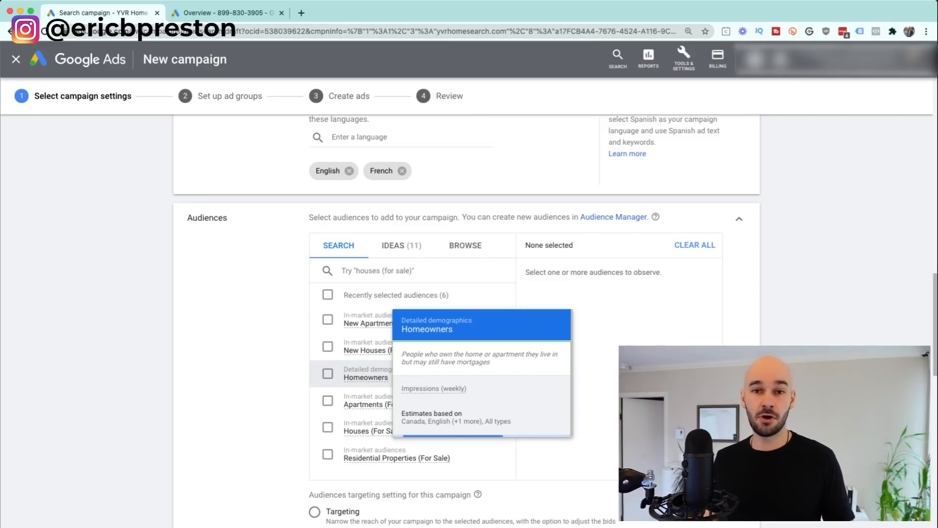
Step: Add Homeowners, New Houses, New Apartments, Apartments, Houses and Residential Properties (For Sale) audiences
{"action": "left_click", "coordinate": [366, 377]}
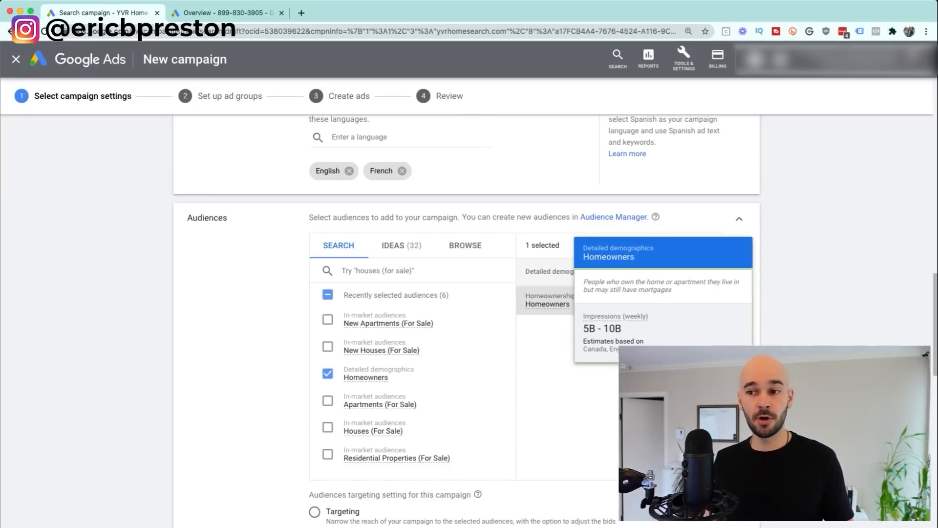
{"action": "scroll", "coordinate": [467, 317], "scroll_direction": "down", "scroll_amount": 2}
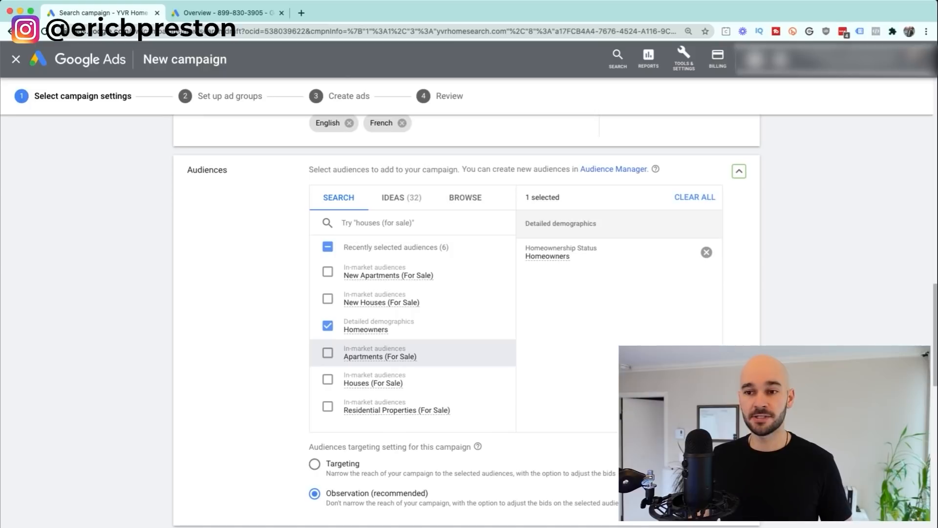
{"action": "left_click", "coordinate": [327, 298]}
{"action": "left_click", "coordinate": [327, 271]}
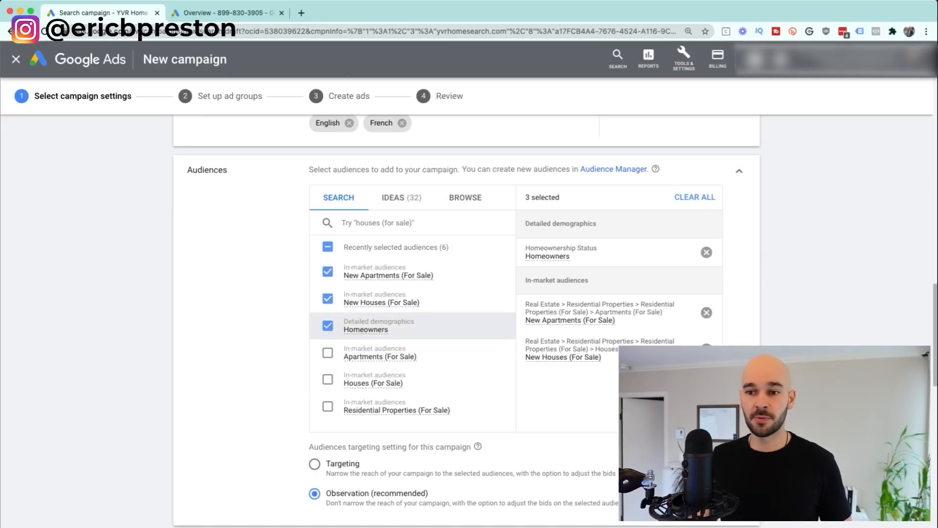
{"action": "left_click", "coordinate": [327, 352]}
{"action": "left_click", "coordinate": [328, 379]}
{"action": "left_click", "coordinate": [327, 406]}
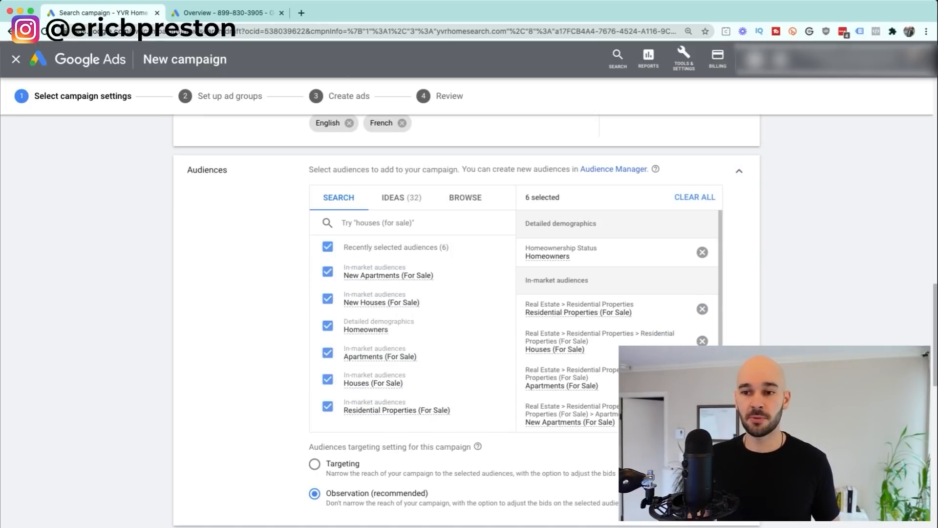
{"action": "mouse_move", "coordinate": [366, 327]}
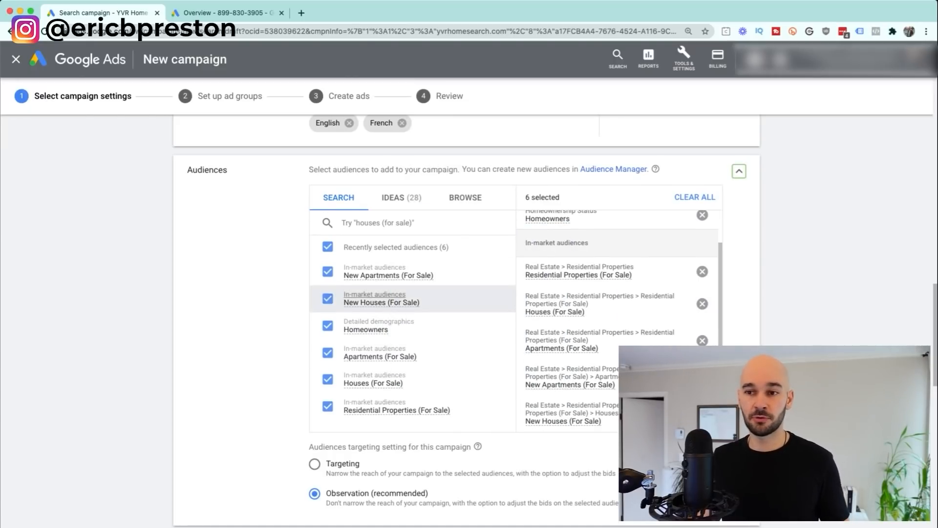
Step: Search audiences for 'houses', clear the search, and switch to the BROWSE categories view
{"action": "left_click", "coordinate": [378, 223]}
{"action": "type", "text": "house"}
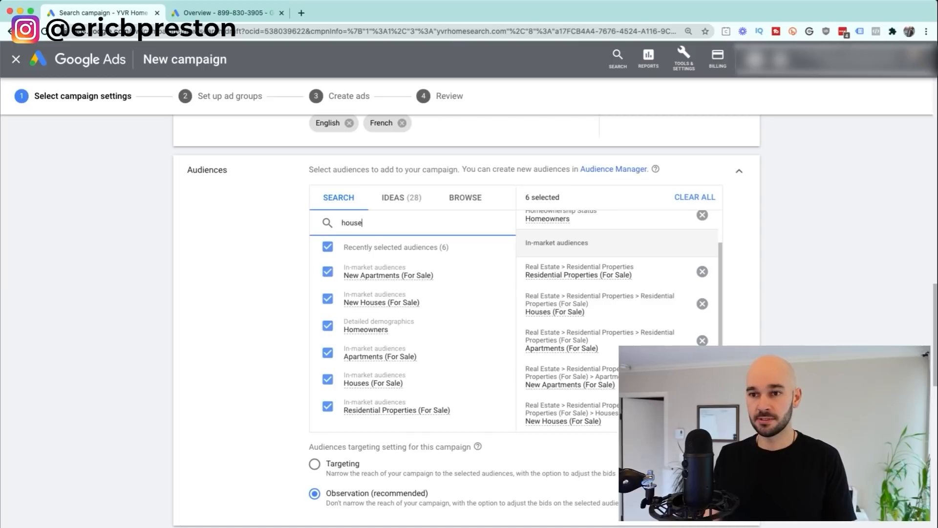
{"action": "type", "text": "s"}
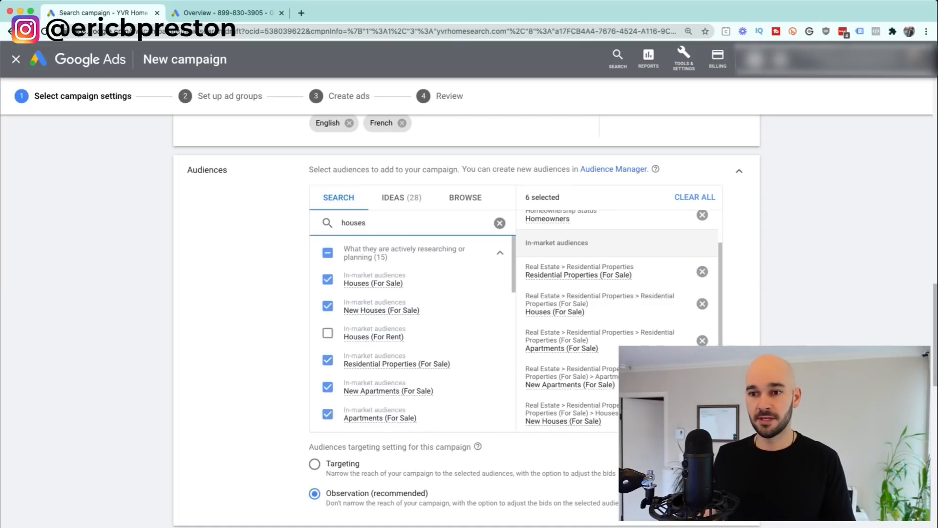
{"action": "mouse_move", "coordinate": [373, 337]}
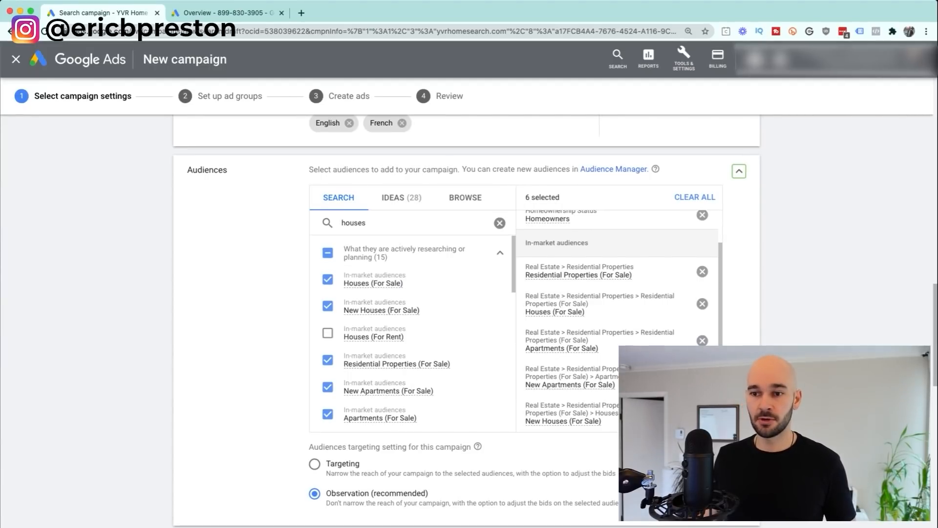
{"action": "scroll", "coordinate": [410, 342], "scroll_direction": "down", "scroll_amount": 3}
{"action": "left_click", "coordinate": [499, 223]}
{"action": "left_click", "coordinate": [465, 198]}
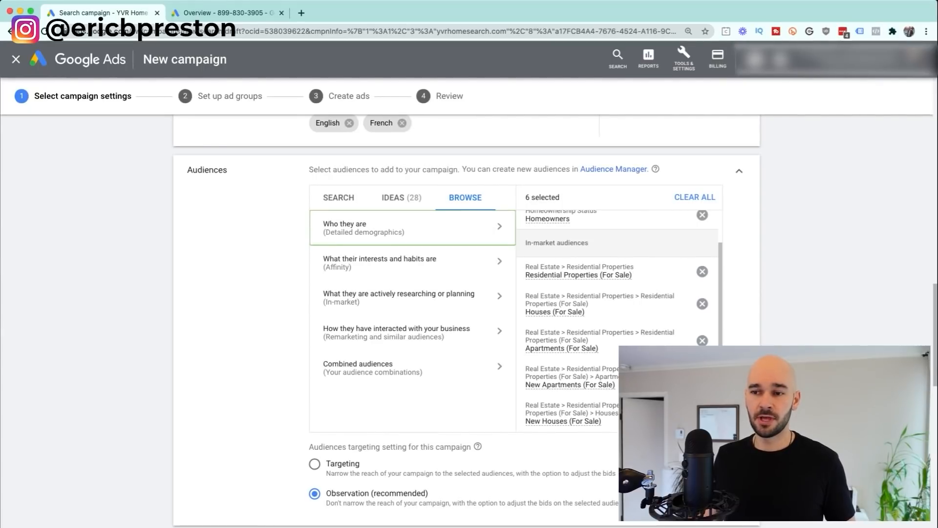
{"action": "left_click", "coordinate": [413, 239]}
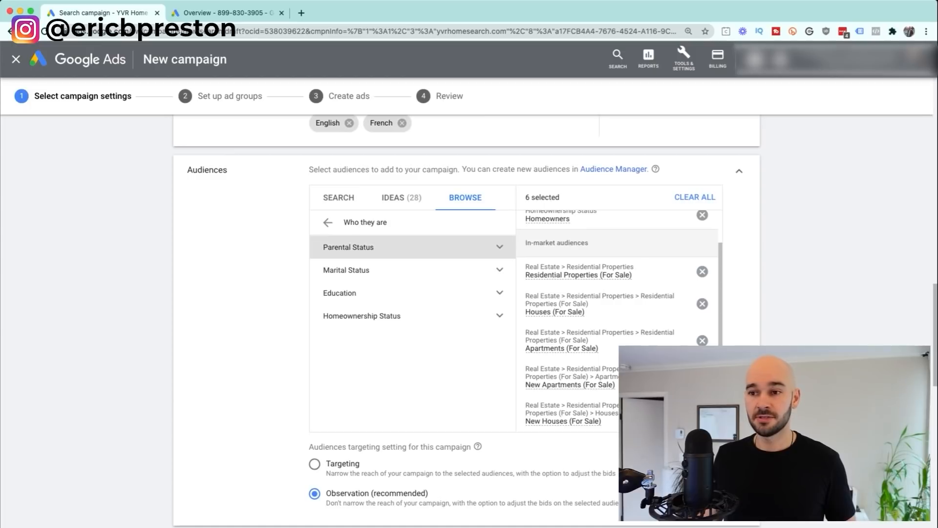
{"action": "left_click", "coordinate": [413, 246]}
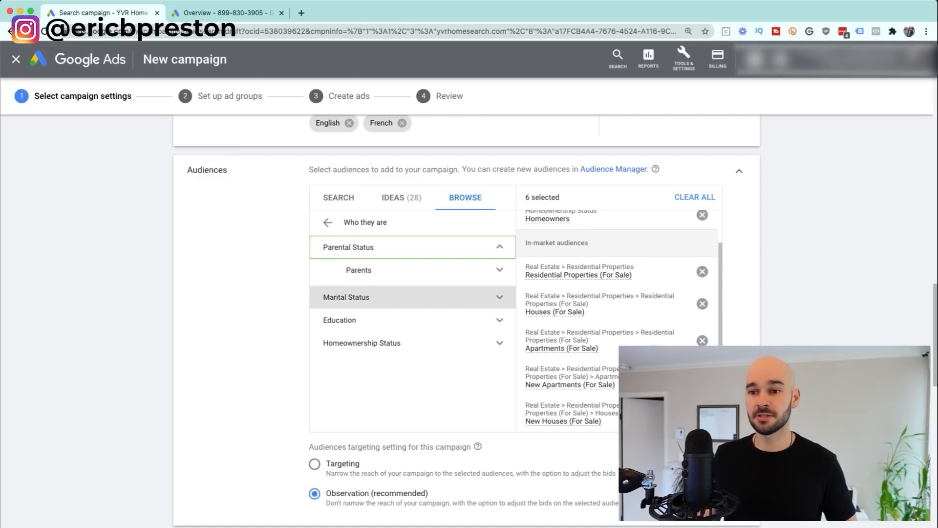
{"action": "left_click", "coordinate": [412, 319]}
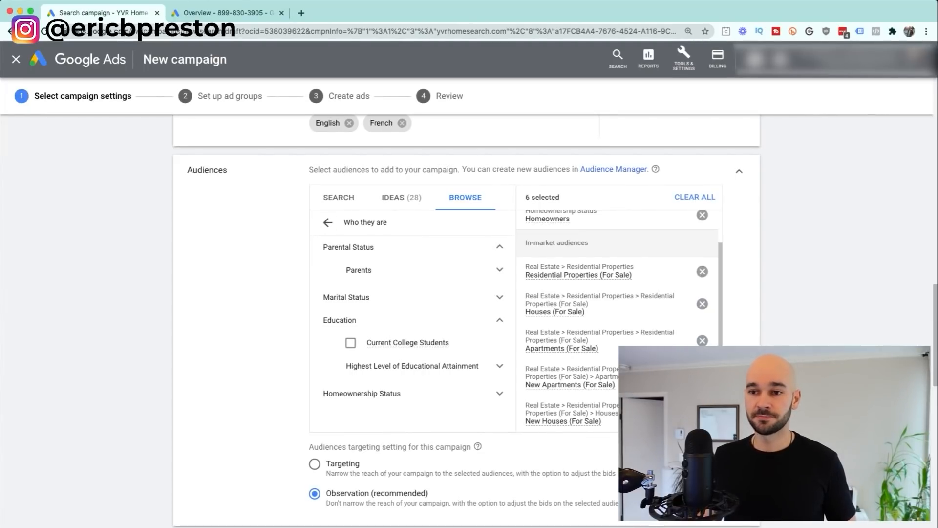
{"action": "left_click", "coordinate": [328, 222]}
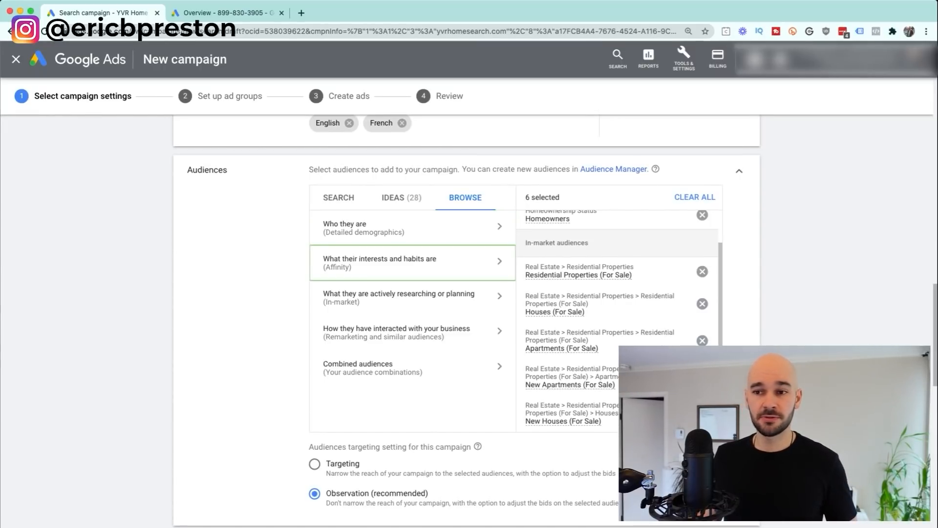
Step: Browse Affinity audiences, expanding Banking & Finance and Food & Dining to view their sub-audiences
{"action": "left_click", "coordinate": [380, 263]}
{"action": "scroll", "coordinate": [391, 313], "scroll_direction": "down", "scroll_amount": 2}
{"action": "scroll", "coordinate": [391, 316], "scroll_direction": "down", "scroll_amount": 3}
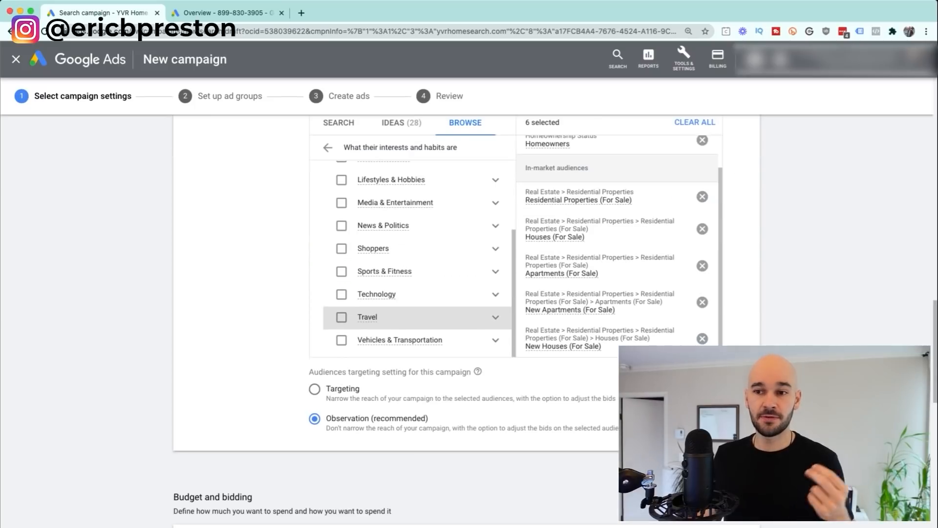
{"action": "scroll", "coordinate": [390, 293], "scroll_direction": "up", "scroll_amount": 4}
{"action": "scroll", "coordinate": [415, 256], "scroll_direction": "up", "scroll_amount": 1}
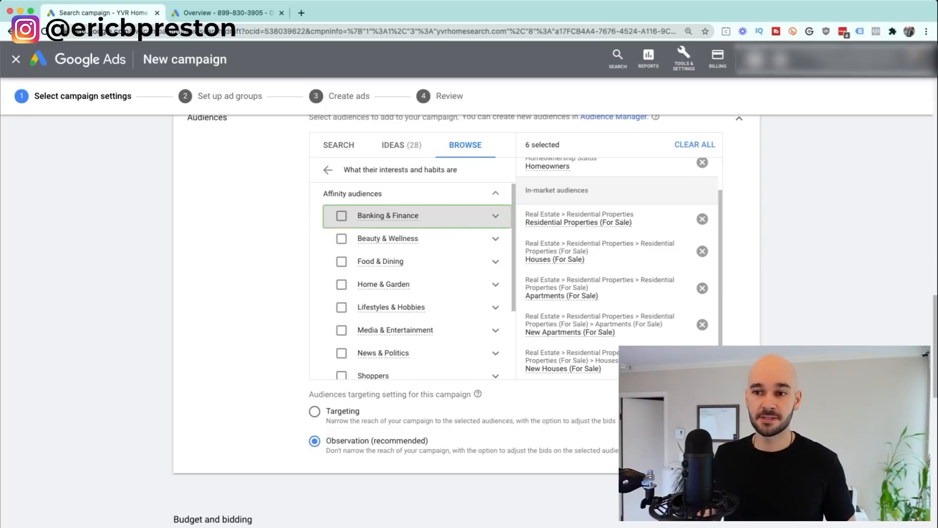
{"action": "left_click", "coordinate": [415, 217]}
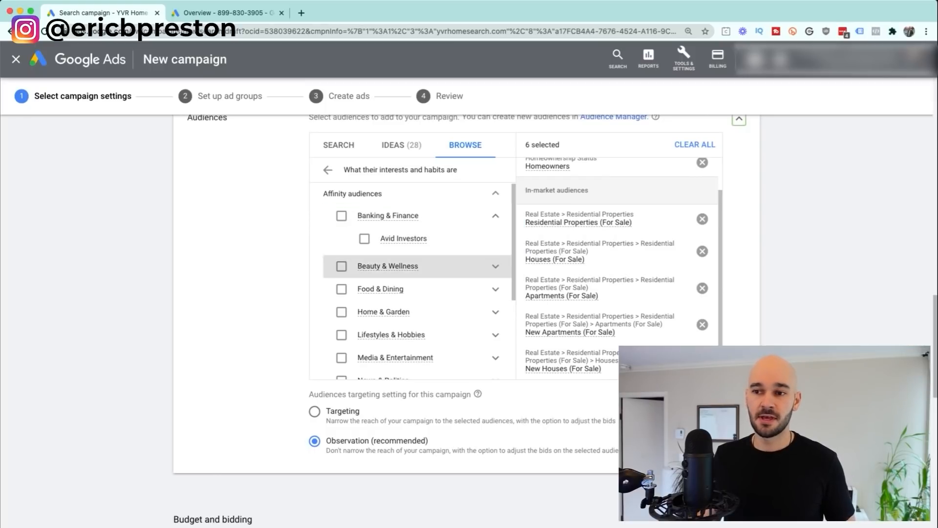
{"action": "left_click", "coordinate": [416, 289]}
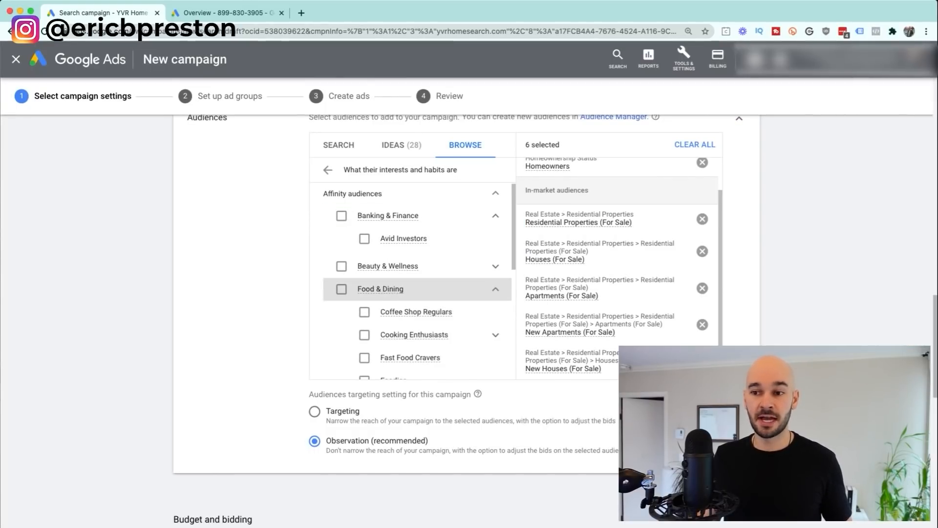
{"action": "scroll", "coordinate": [415, 264], "scroll_direction": "down", "scroll_amount": 1}
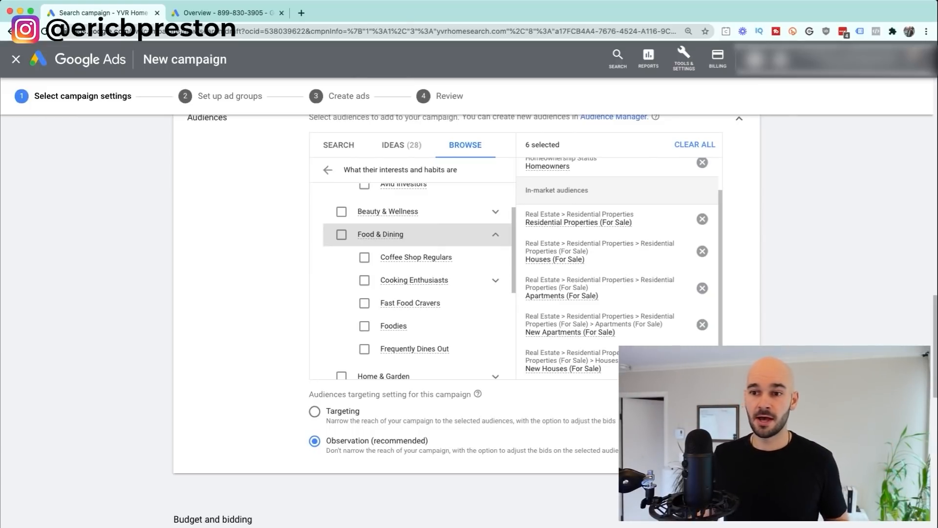
Step: Collapse Food & Dining and News & Politics, then return to the top-level audience categories
{"action": "left_click", "coordinate": [496, 234]}
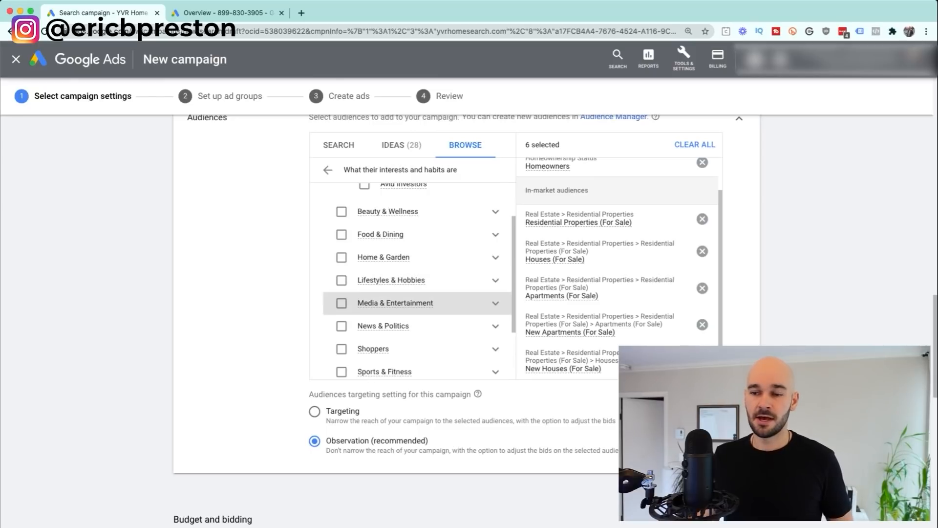
{"action": "left_click", "coordinate": [496, 326]}
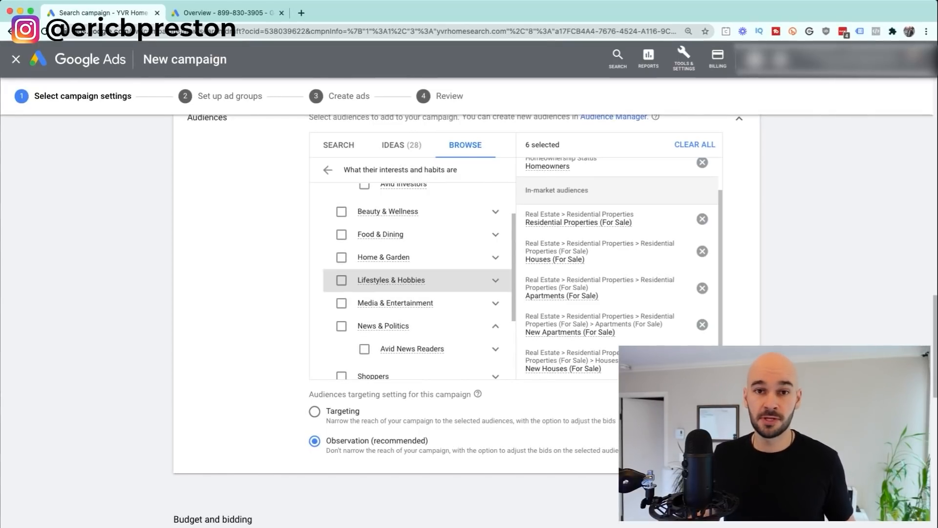
{"action": "left_click", "coordinate": [495, 326]}
{"action": "scroll", "coordinate": [415, 313], "scroll_direction": "up", "scroll_amount": 2}
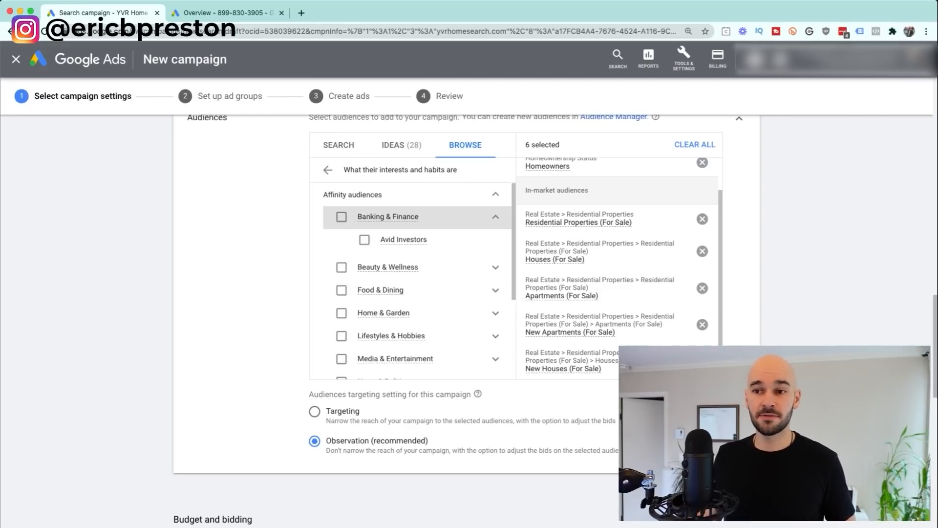
{"action": "left_click", "coordinate": [496, 194]}
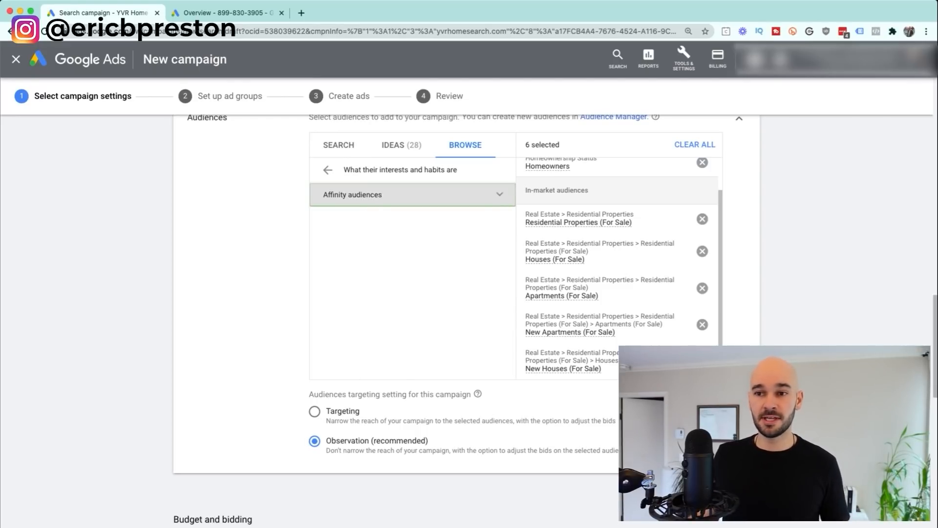
{"action": "left_click", "coordinate": [327, 170]}
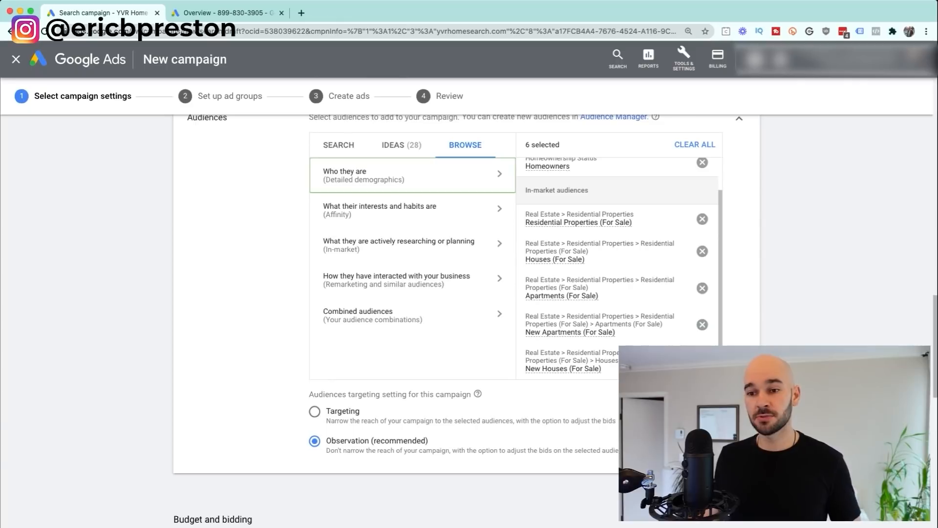
Step: Switch the audience setting from Observation to Targeting to restrict reach to the six audiences
{"action": "left_click", "coordinate": [314, 411]}
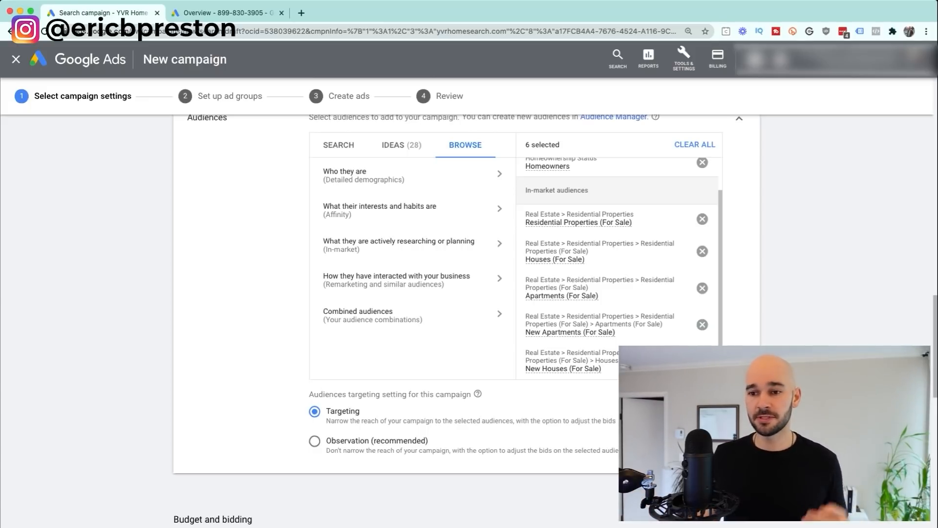
Step: Select Observation (recommended) so the six audiences adjust bids without narrowing reach
{"action": "scroll", "coordinate": [467, 294], "scroll_direction": "down", "scroll_amount": 2}
{"action": "left_click", "coordinate": [314, 336]}
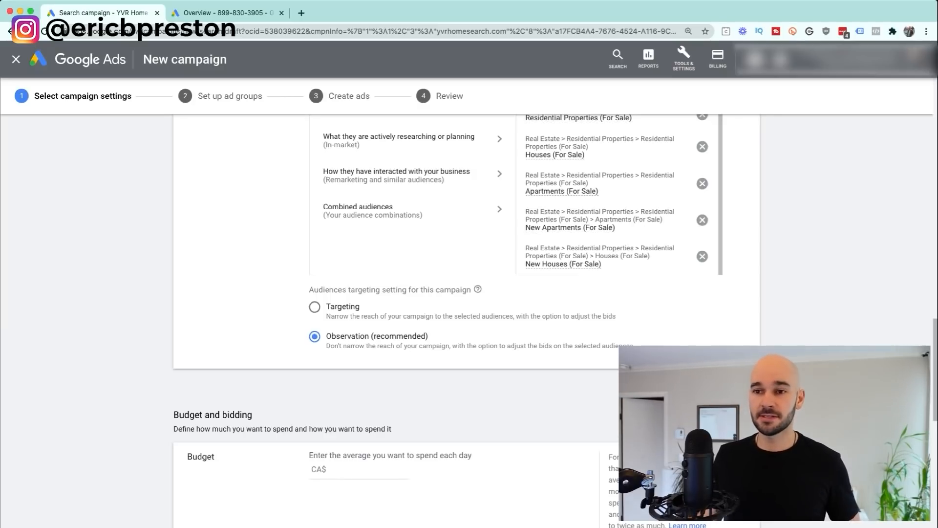
{"action": "scroll", "coordinate": [469, 293], "scroll_direction": "up", "scroll_amount": 1}
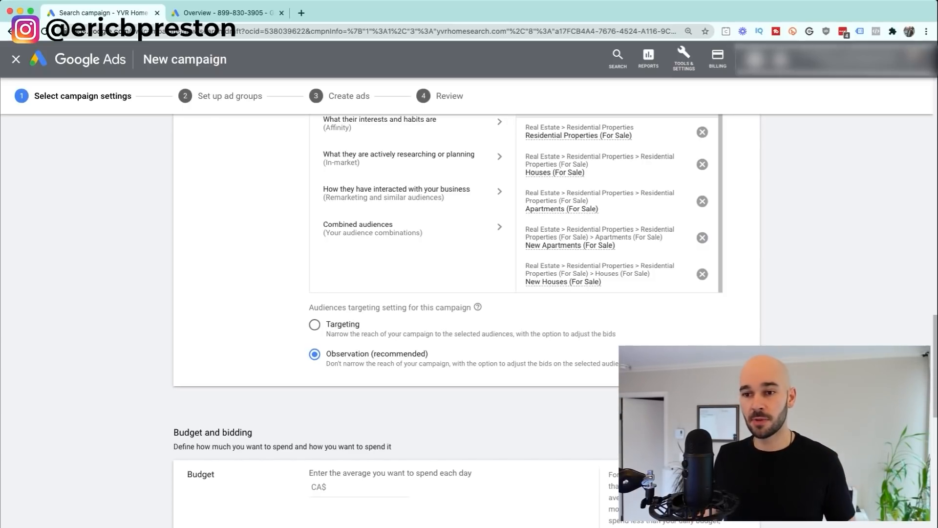
{"action": "scroll", "coordinate": [610, 156], "scroll_direction": "up", "scroll_amount": 1}
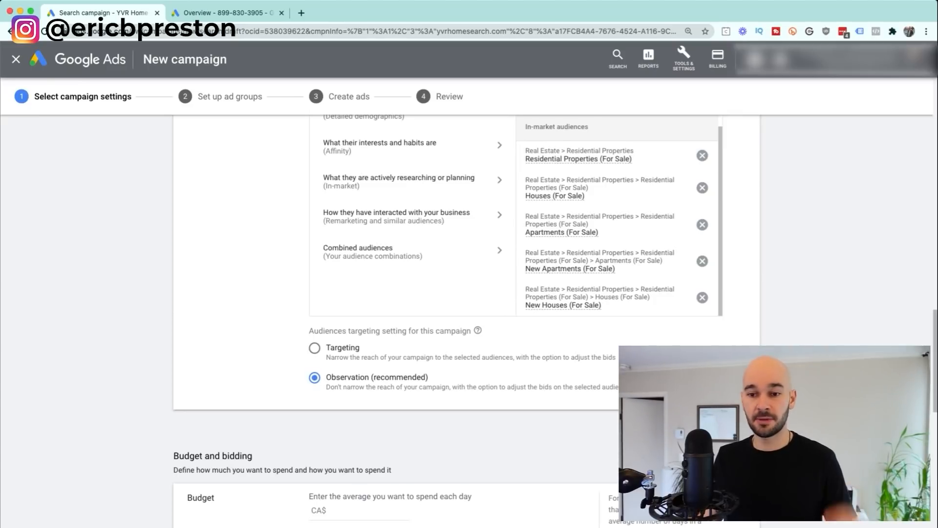
{"action": "scroll", "coordinate": [467, 318], "scroll_direction": "down", "scroll_amount": 4}
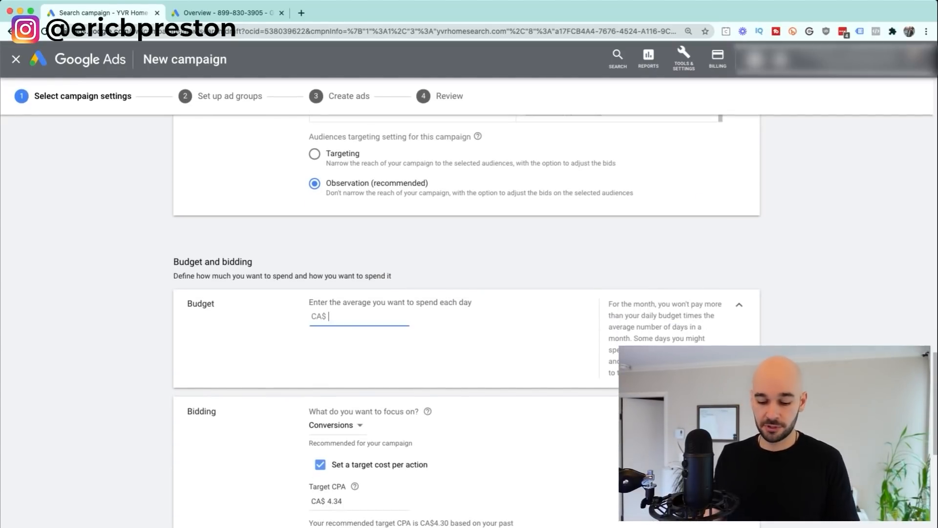
Step: Enter 10 as the average daily budget, making it CA$10.00
{"action": "type", "text": "10"}
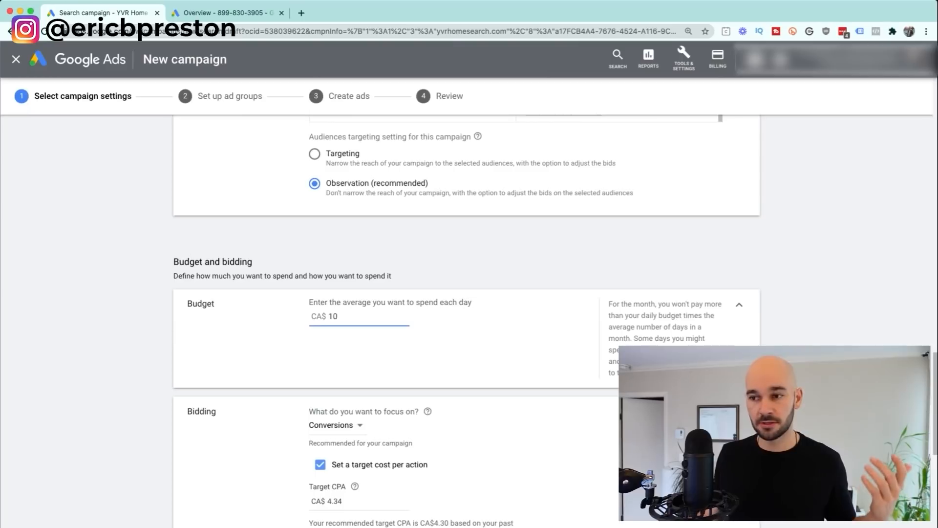
{"action": "key", "text": "Tab"}
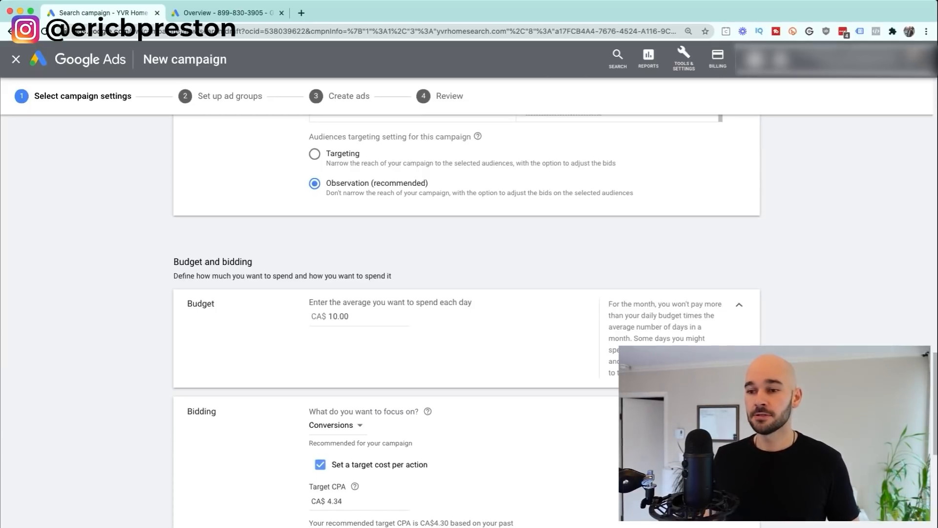
{"action": "scroll", "coordinate": [467, 318], "scroll_direction": "down", "scroll_amount": 4}
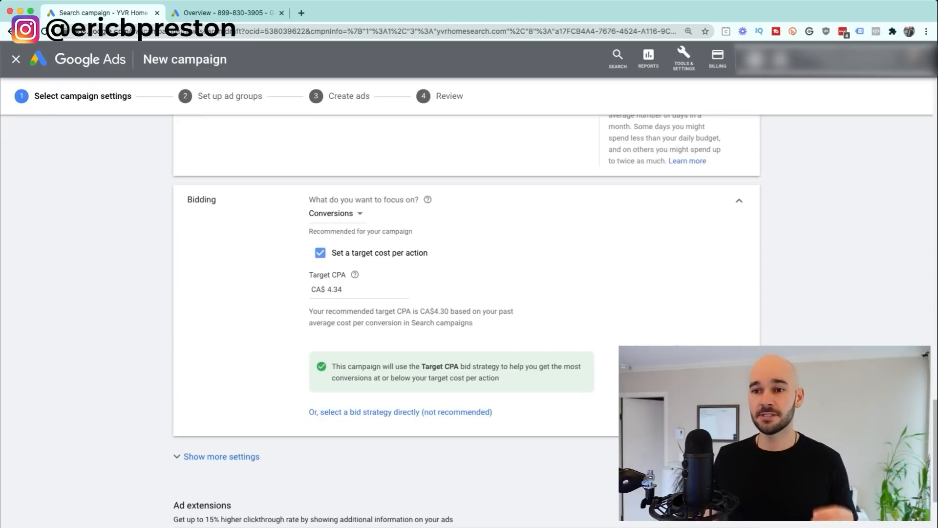
{"action": "scroll", "coordinate": [467, 317], "scroll_direction": "up", "scroll_amount": 1}
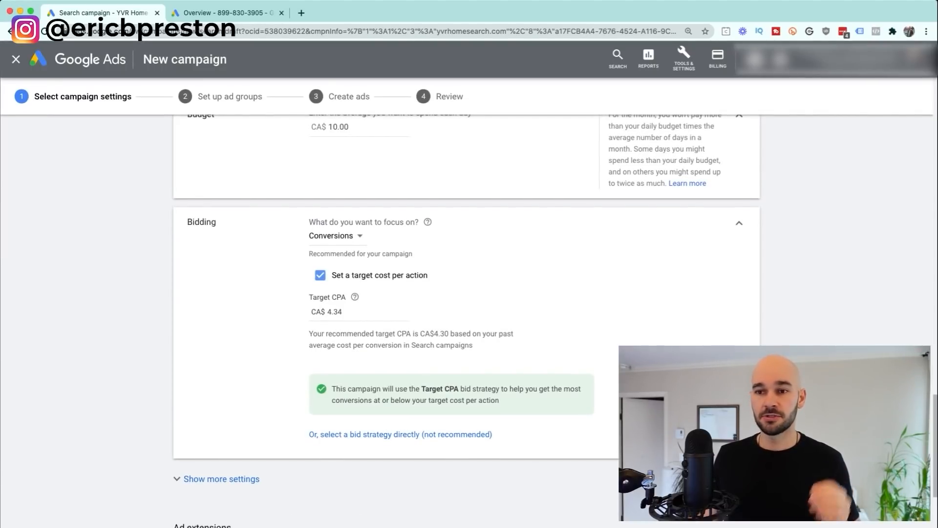
{"action": "left_click", "coordinate": [336, 236]}
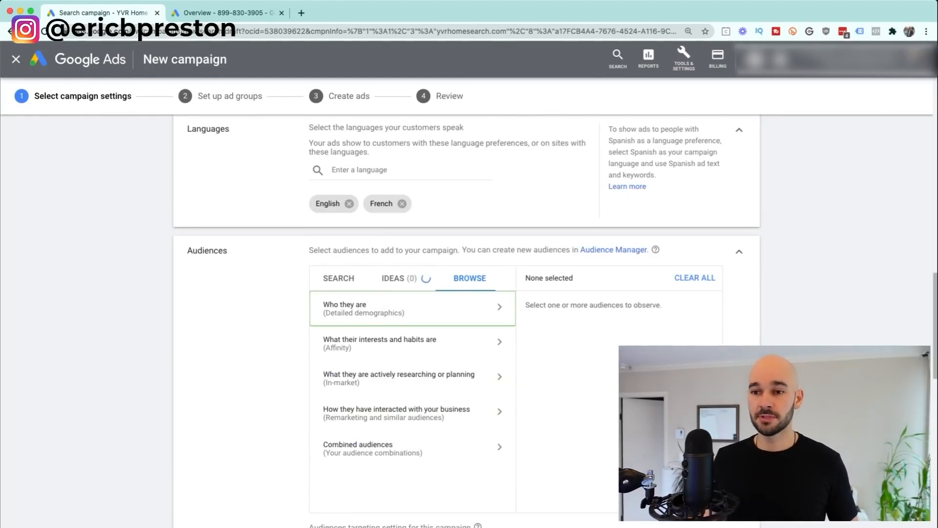
{"action": "scroll", "coordinate": [467, 318], "scroll_direction": "down", "scroll_amount": 10}
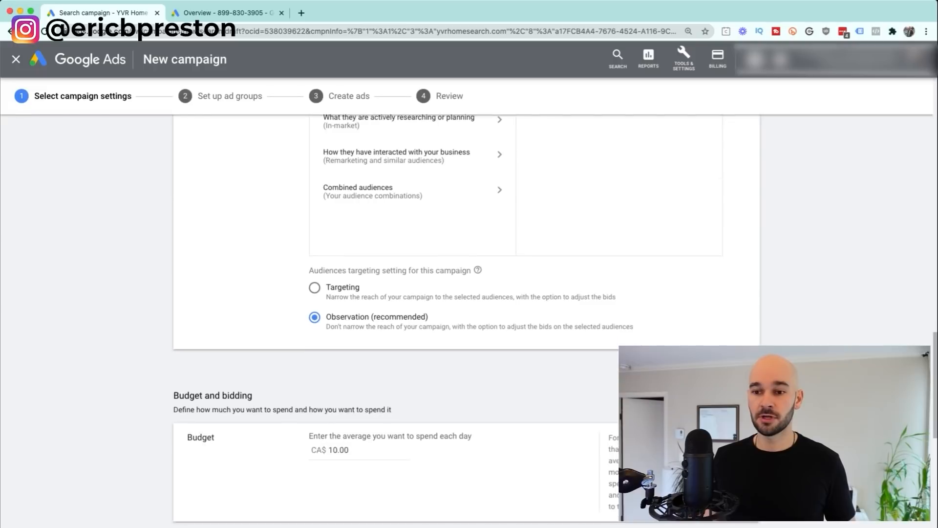
{"action": "left_click", "coordinate": [324, 363]}
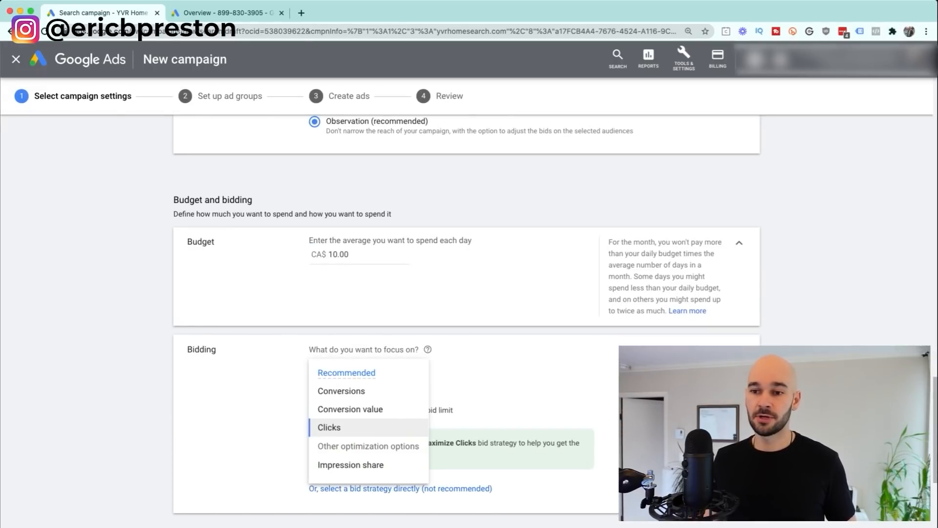
{"action": "left_click", "coordinate": [329, 428]}
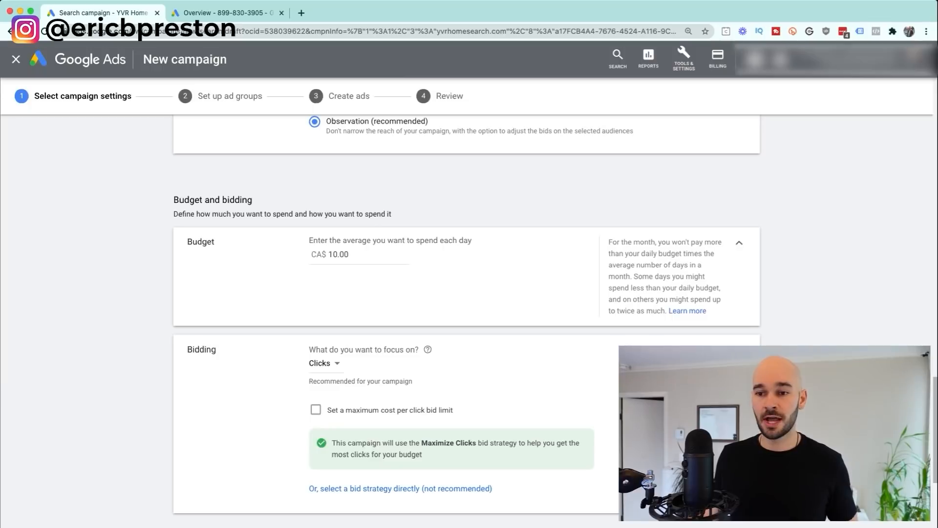
{"action": "left_click", "coordinate": [325, 364]}
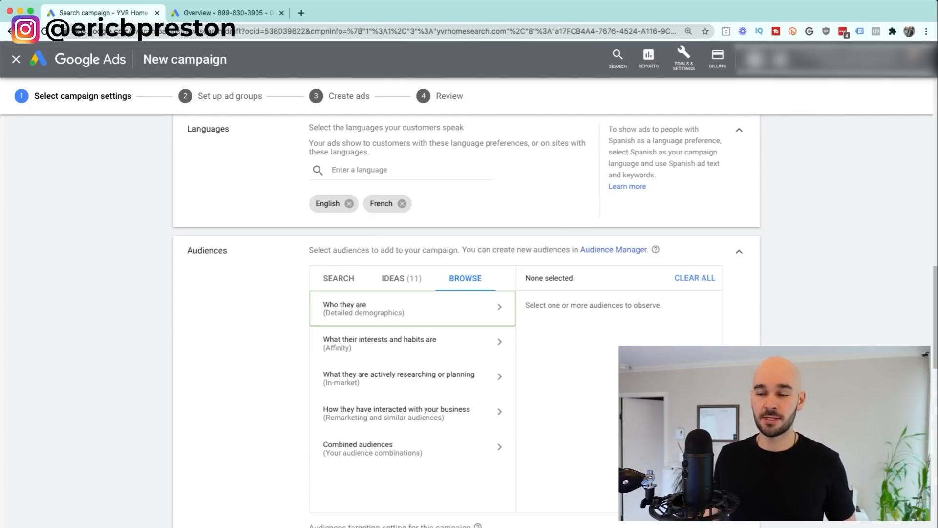
{"action": "scroll", "coordinate": [467, 317], "scroll_direction": "down", "scroll_amount": 15}
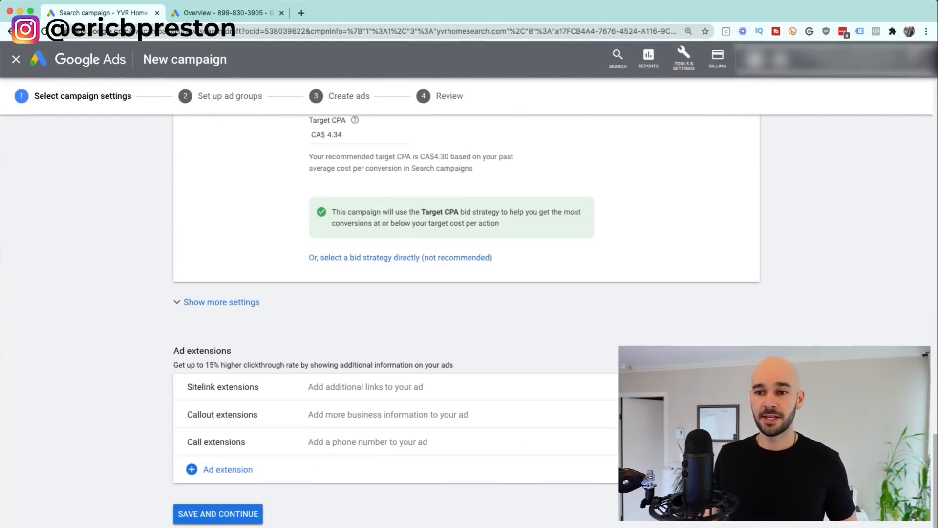
{"action": "scroll", "coordinate": [467, 318], "scroll_direction": "up", "scroll_amount": 5}
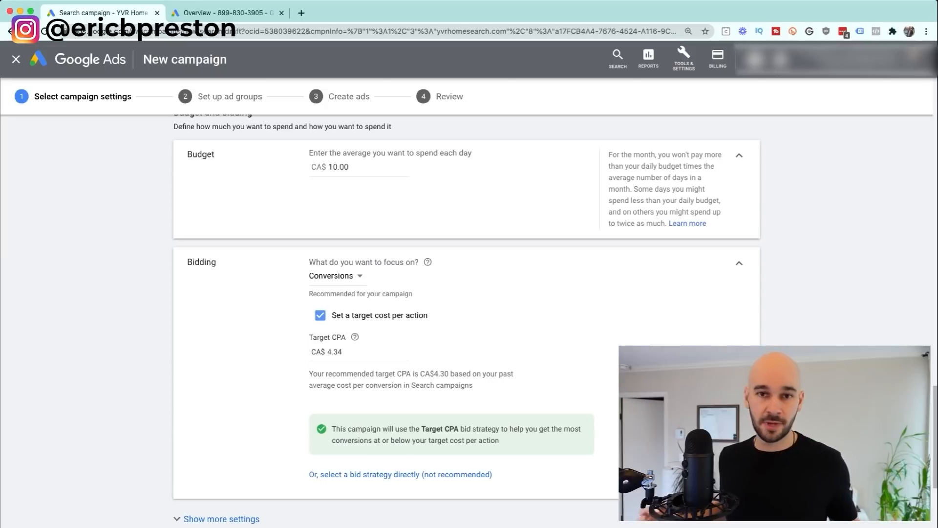
Step: Change the Target CPA value to 10.00
{"action": "left_click", "coordinate": [328, 352]}
{"action": "type", "text": "20"}
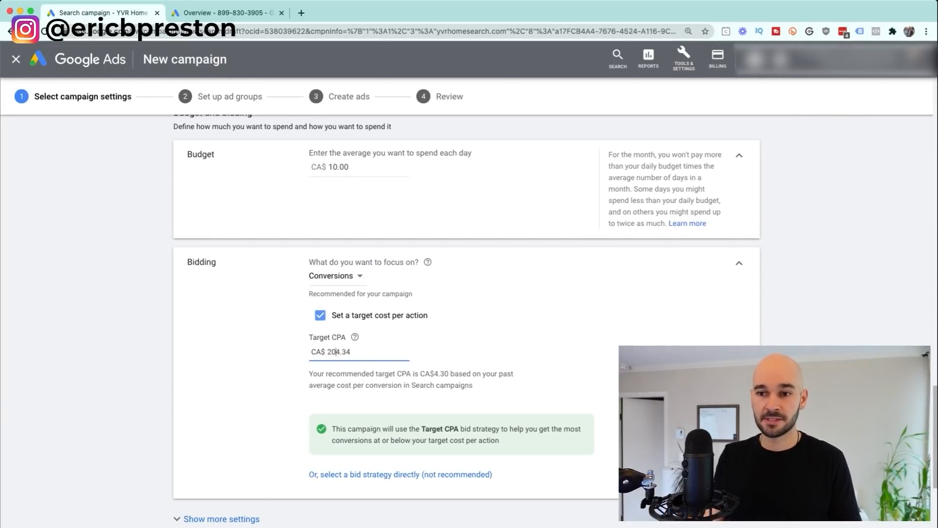
{"action": "type", "text": "0"}
{"action": "key", "text": "Delete"}
{"action": "key", "text": "Delete"}
{"action": "key", "text": "Delete"}
{"action": "key", "text": "Delete"}
{"action": "key", "text": "BackSpace"}
{"action": "key", "text": "BackSpace"}
{"action": "key", "text": "BackSpace"}
{"action": "type", "text": "10"}
{"action": "key", "text": "Tab"}
Step: Keep the bidding focus on Conversions and turn off the target cost per action
{"action": "left_click", "coordinate": [336, 276]}
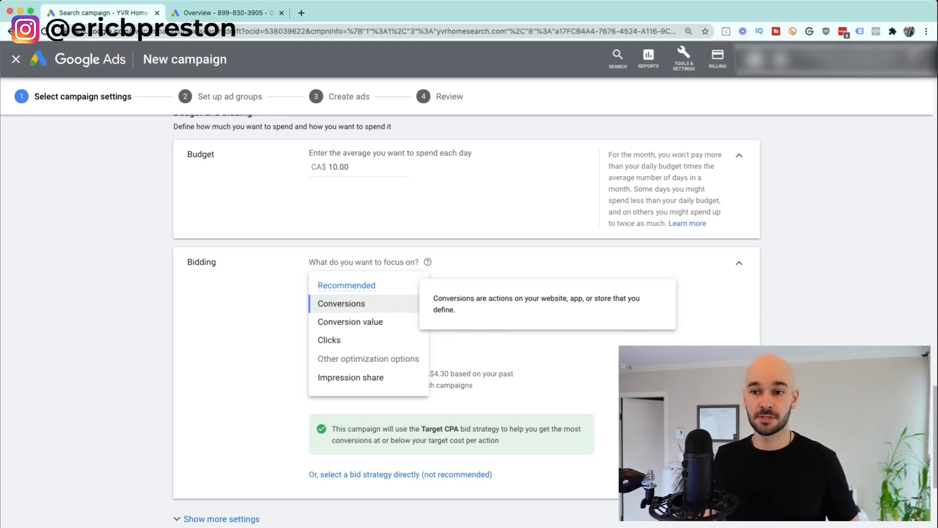
{"action": "left_click", "coordinate": [341, 303]}
{"action": "left_click", "coordinate": [320, 315]}
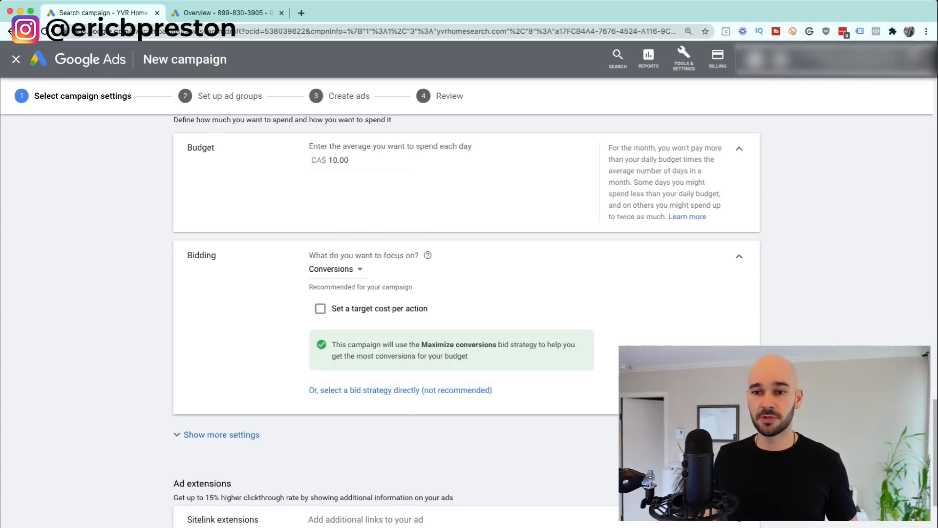
{"action": "scroll", "coordinate": [466, 317], "scroll_direction": "down", "scroll_amount": 2}
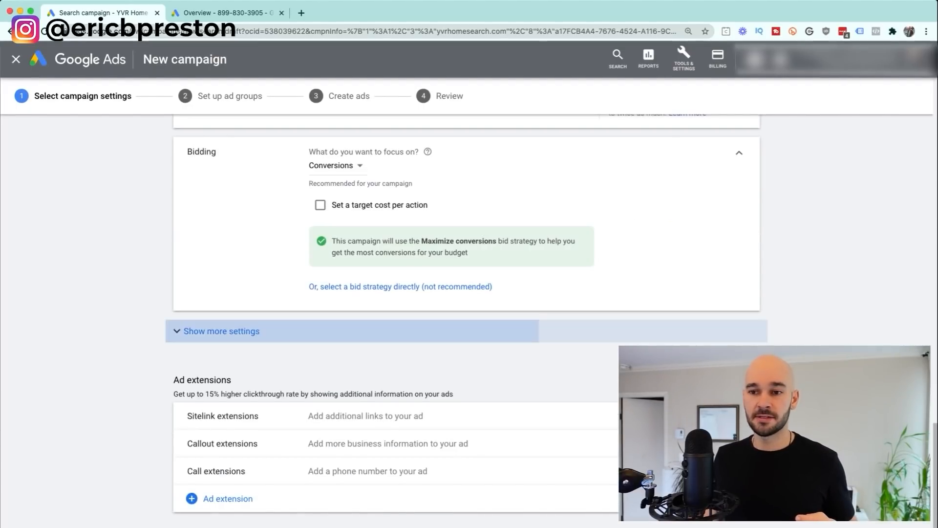
{"action": "left_click", "coordinate": [222, 331]}
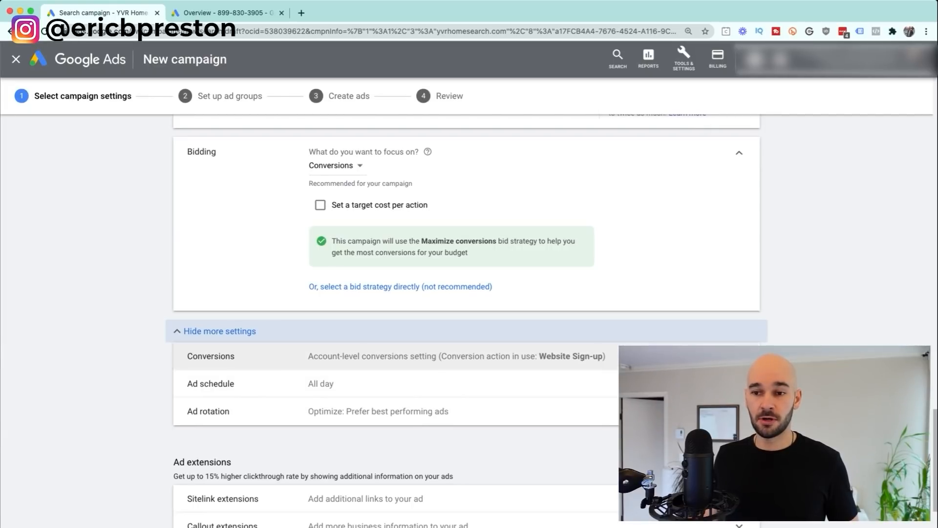
{"action": "left_click", "coordinate": [322, 356]}
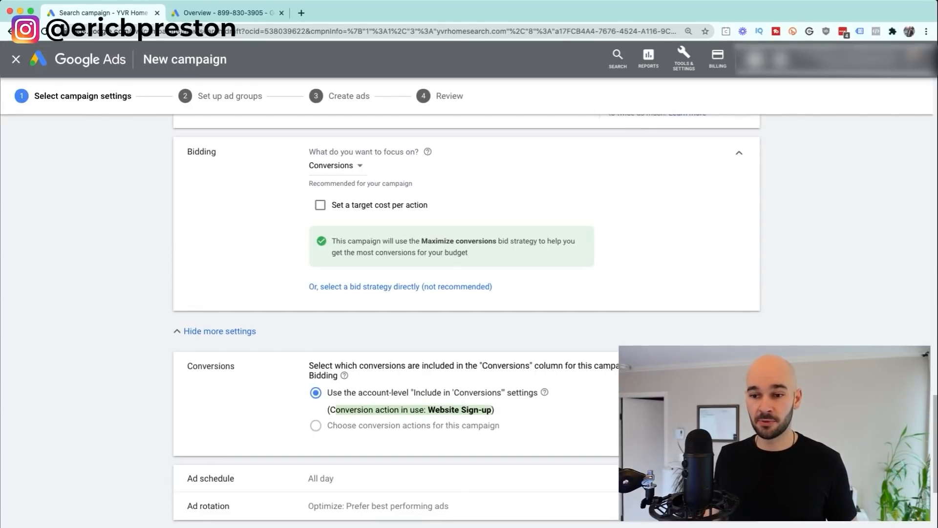
{"action": "left_click", "coordinate": [739, 366]}
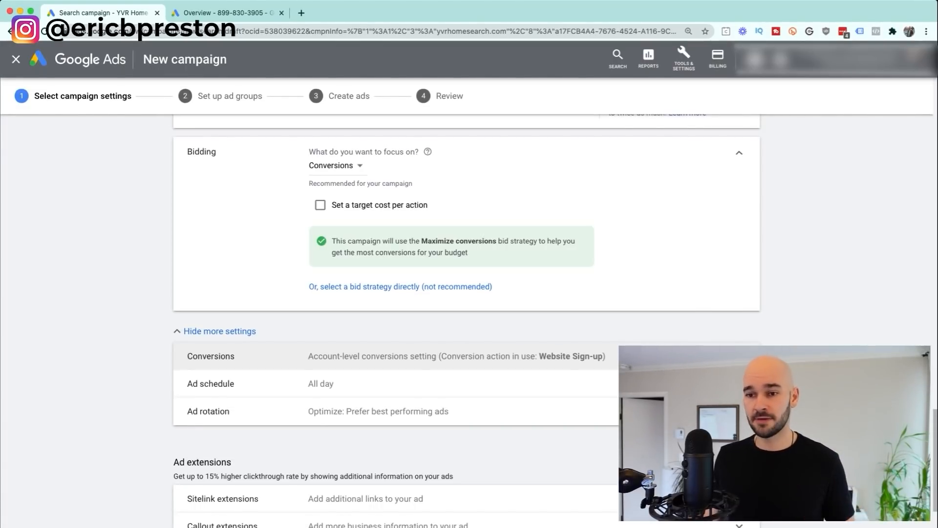
{"action": "scroll", "coordinate": [464, 317], "scroll_direction": "down", "scroll_amount": 3}
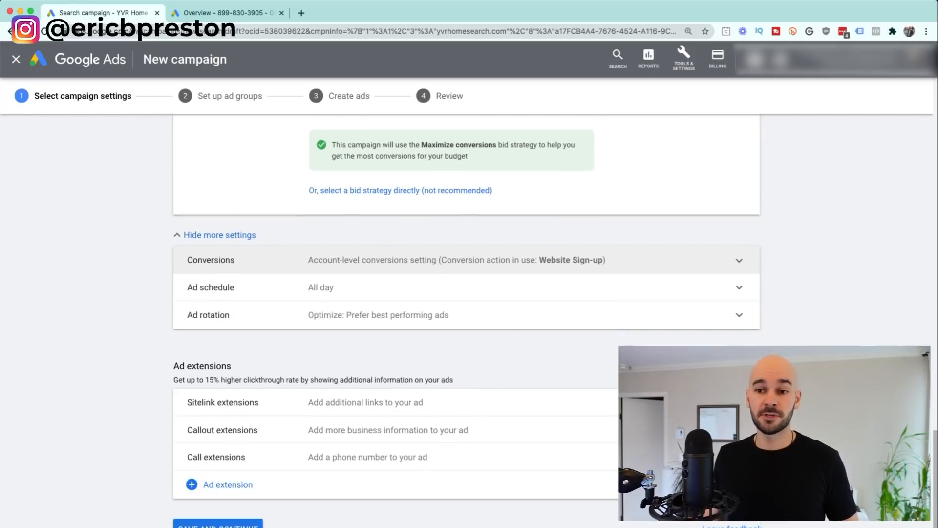
{"action": "left_click", "coordinate": [464, 315]}
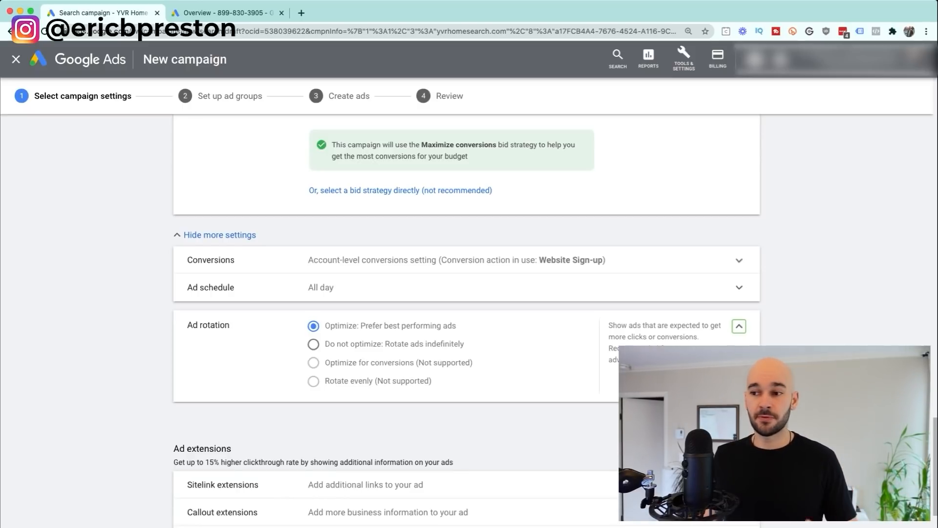
{"action": "left_click", "coordinate": [739, 326]}
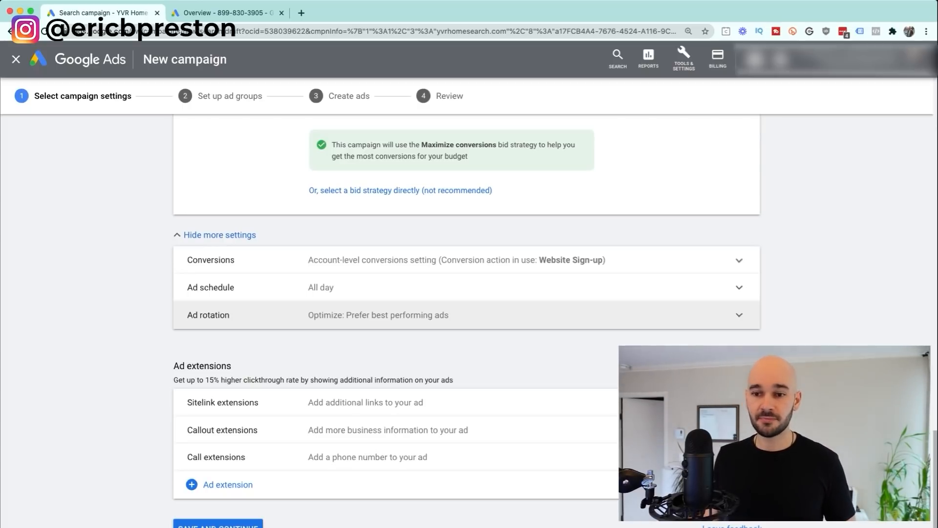
{"action": "scroll", "coordinate": [467, 294], "scroll_direction": "down", "scroll_amount": 2}
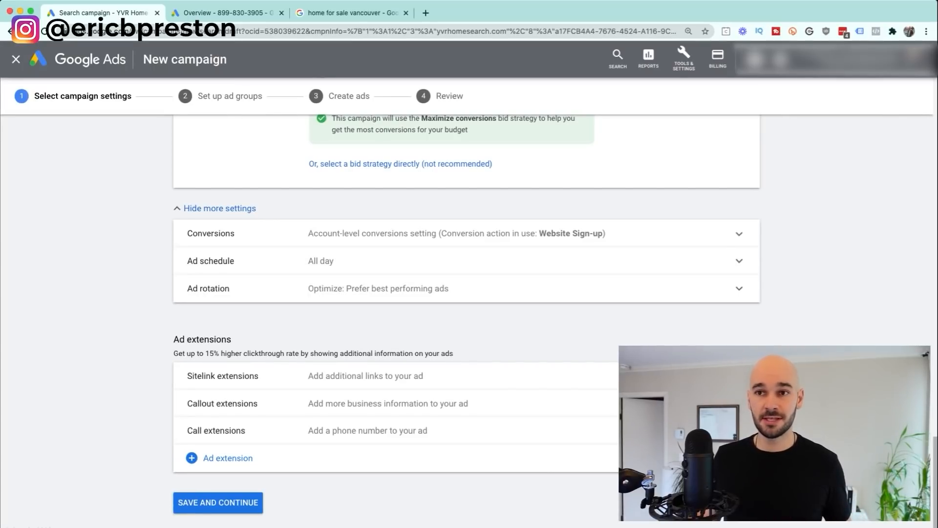
{"action": "left_click", "coordinate": [351, 13]}
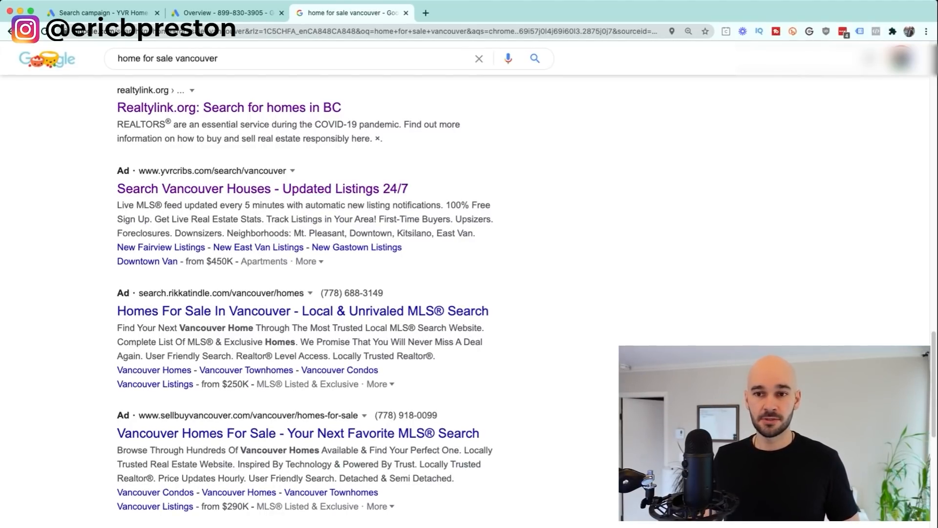
{"action": "left_click_drag", "start_coordinate": [115, 248], "coordinate": [401, 247]}
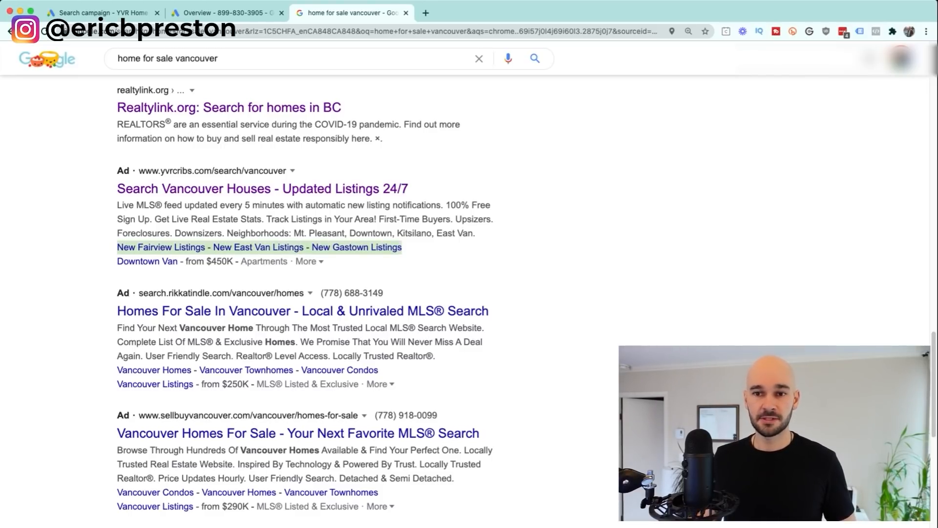
{"action": "left_click", "coordinate": [113, 249]}
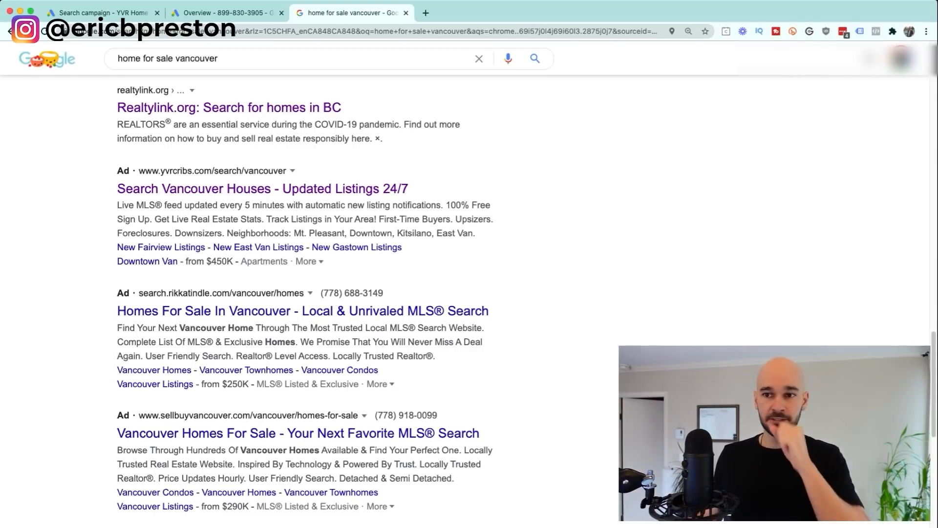
{"action": "left_click", "coordinate": [307, 261]}
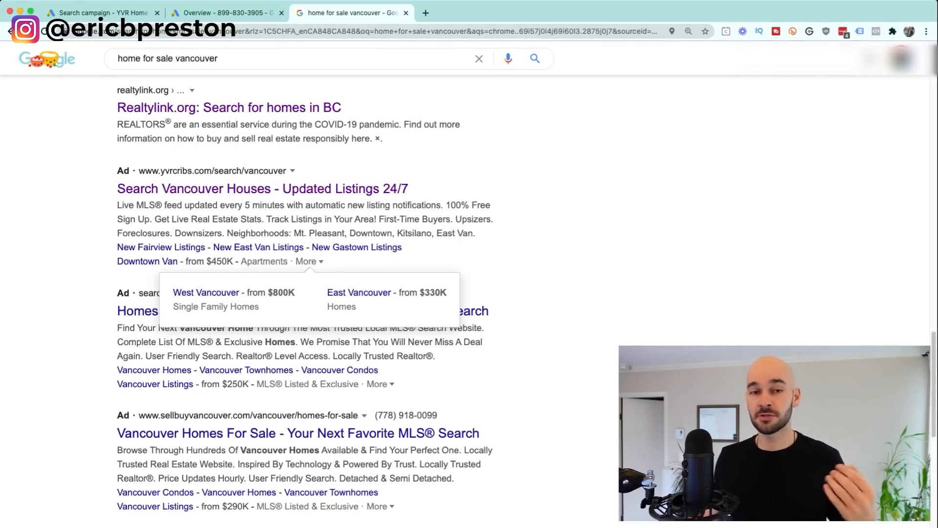
{"action": "left_click", "coordinate": [310, 262]}
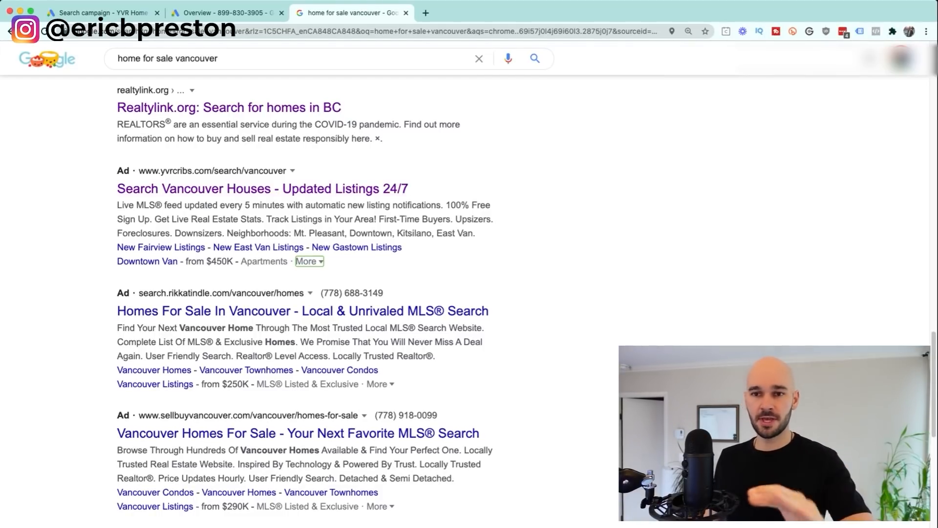
{"action": "left_click_drag", "start_coordinate": [142, 233], "coordinate": [202, 233]}
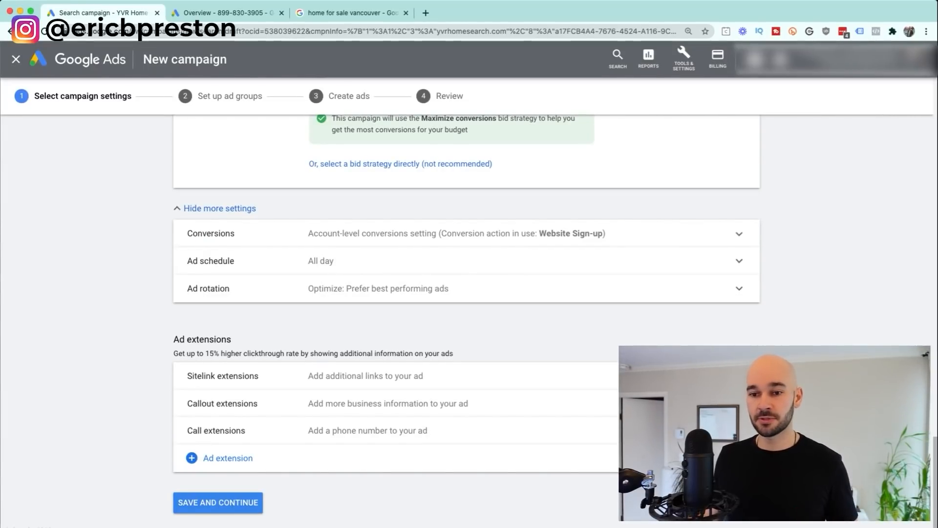
{"action": "left_click", "coordinate": [217, 502]}
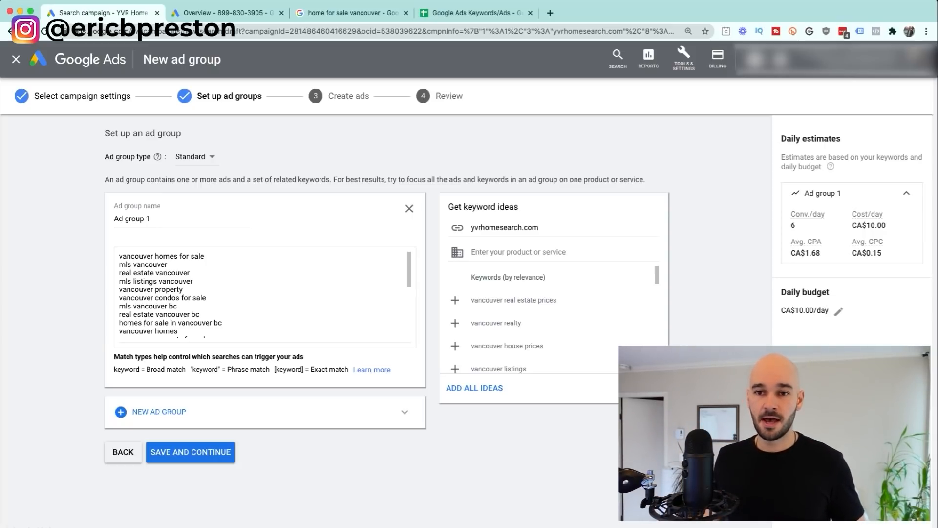
Step: Start editing the name of the new Ad group 1
{"action": "left_click", "coordinate": [147, 218]}
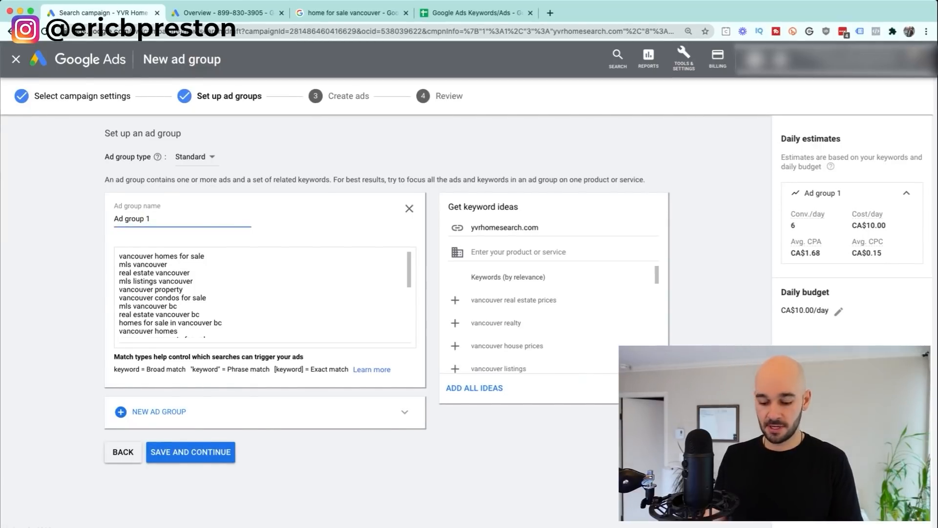
Step: Replace the ad group name 'Ad group 1' with 'Vancouver'
{"action": "left_click_drag", "start_coordinate": [146, 218], "coordinate": [115, 218]}
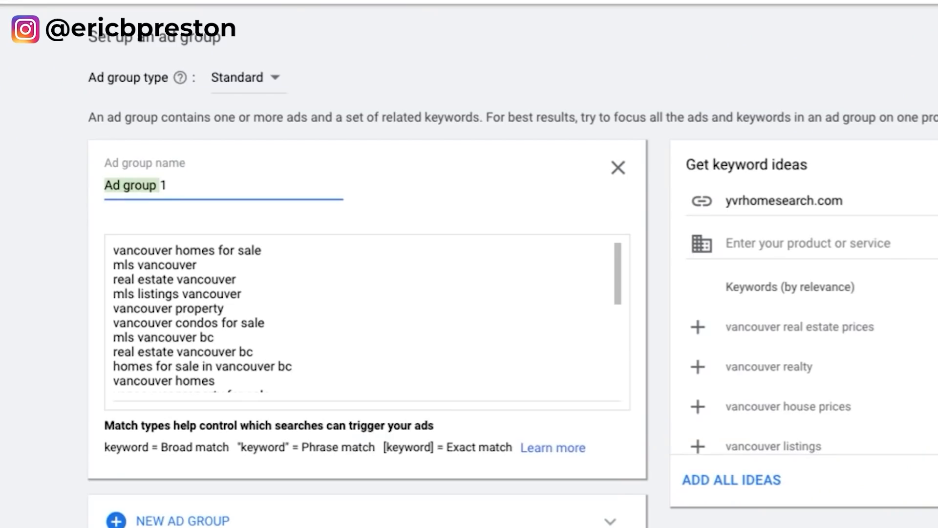
{"action": "key", "text": "BackSpace"}
{"action": "key", "text": "Delete"}
{"action": "type", "text": "Vancouver"}
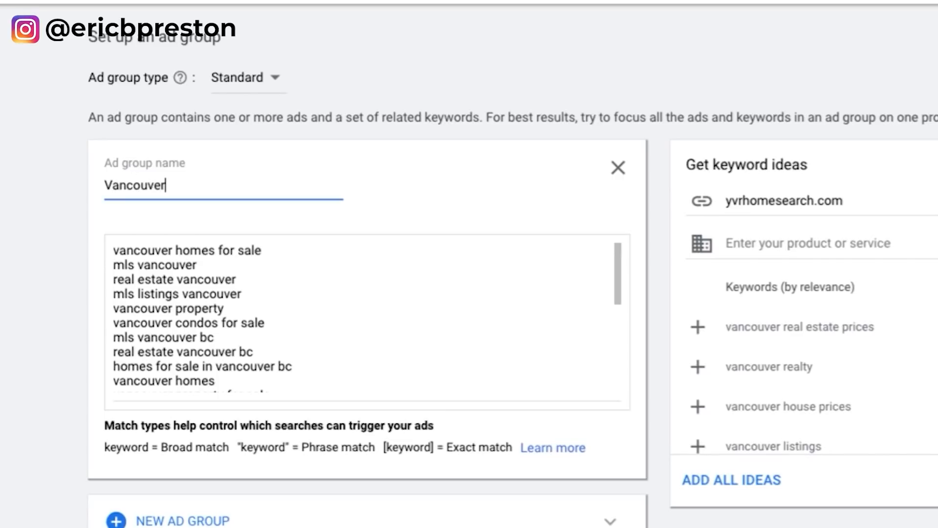
Step: Review the suggested keyword list and insert an empty line at its top
{"action": "left_click_drag", "start_coordinate": [617, 274], "coordinate": [617, 362]}
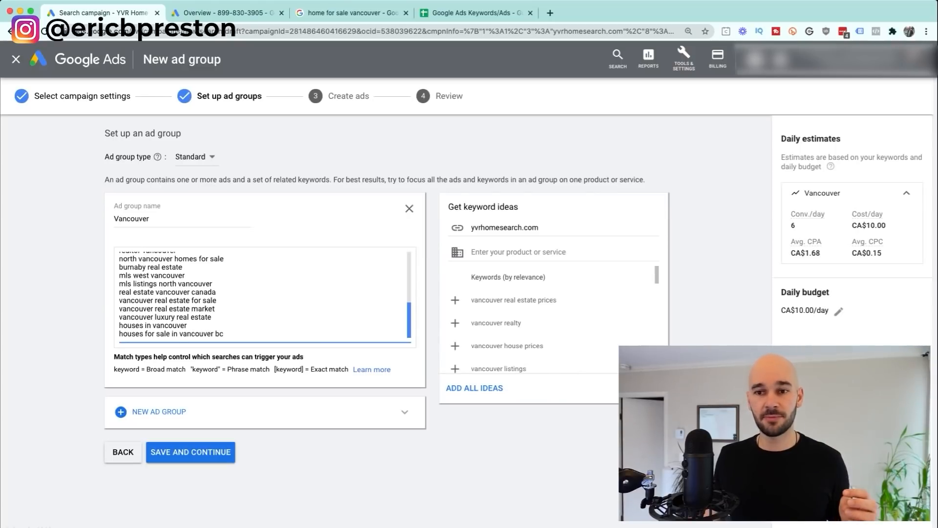
{"action": "scroll", "coordinate": [264, 293], "scroll_direction": "up", "scroll_amount": 10}
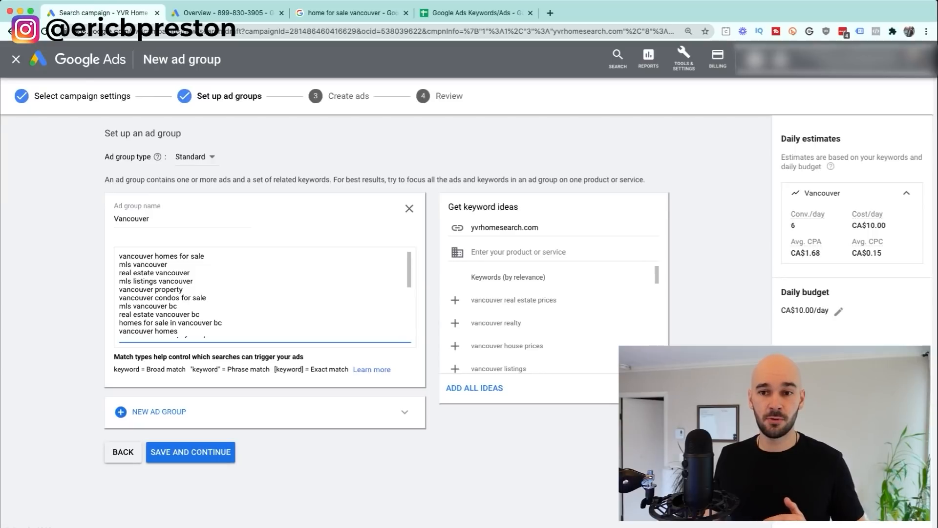
{"action": "left_click_drag", "start_coordinate": [119, 255], "coordinate": [223, 336]}
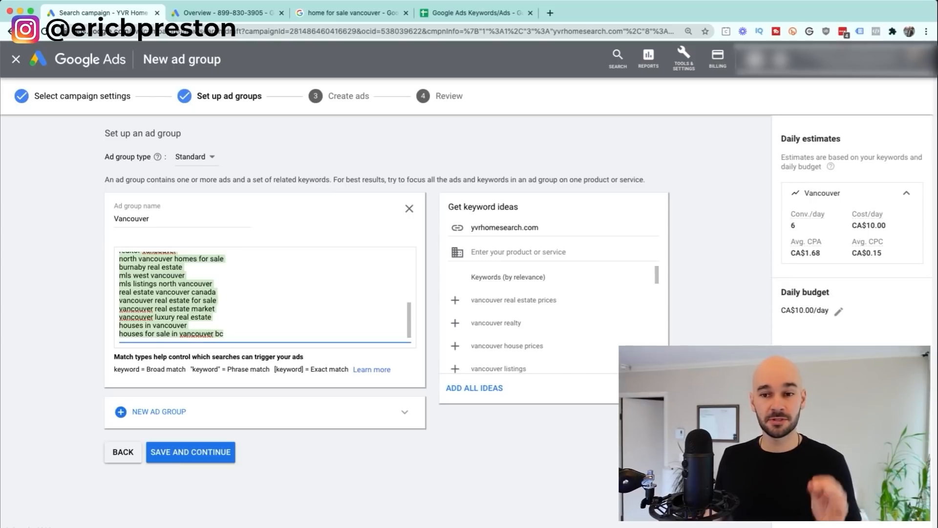
{"action": "scroll", "coordinate": [264, 295], "scroll_direction": "up", "scroll_amount": 3}
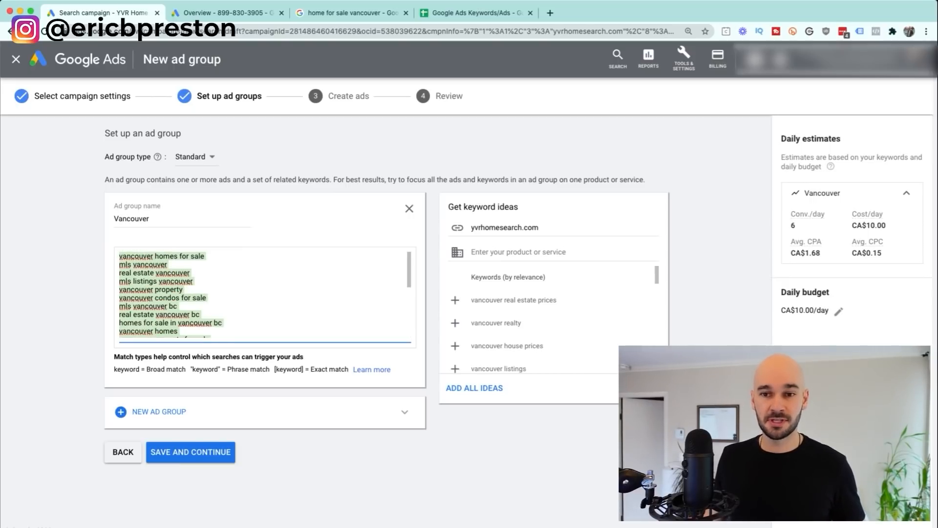
{"action": "left_click", "coordinate": [264, 295]}
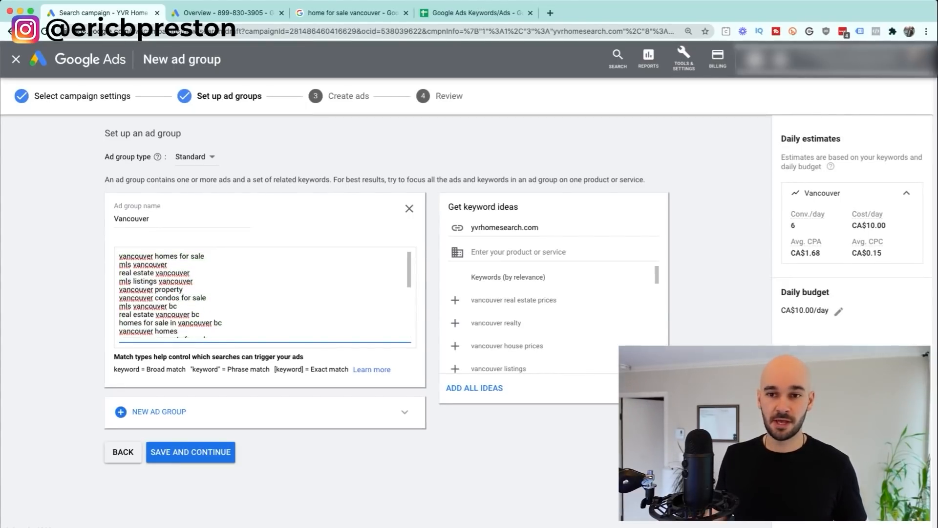
{"action": "key", "text": "Return"}
{"action": "key", "text": "Up"}
Step: Enter 'homes for sale vancouver' as the top keyword, then select every keyword in the box
{"action": "type", "text": "homes for "}
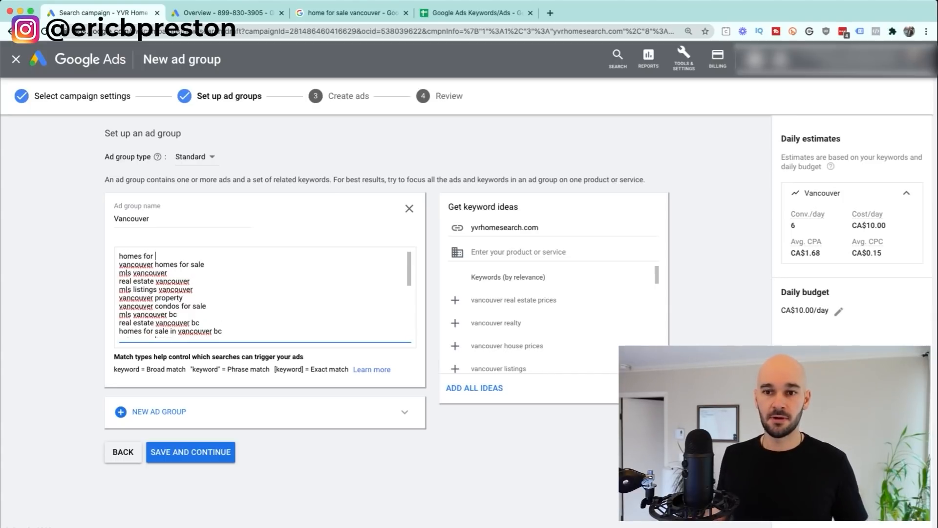
{"action": "type", "text": "sale"}
{"action": "left_click", "coordinate": [342, 469]}
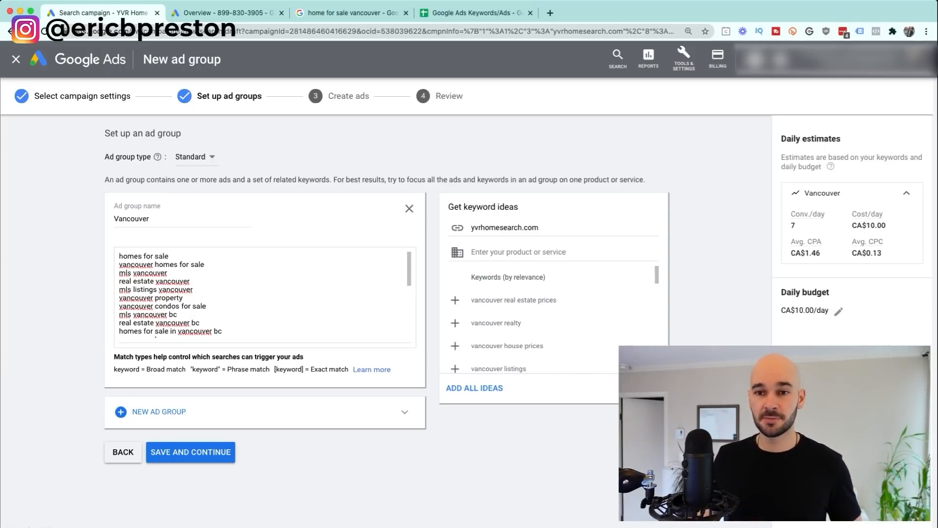
{"action": "left_click_drag", "start_coordinate": [169, 256], "coordinate": [119, 256]}
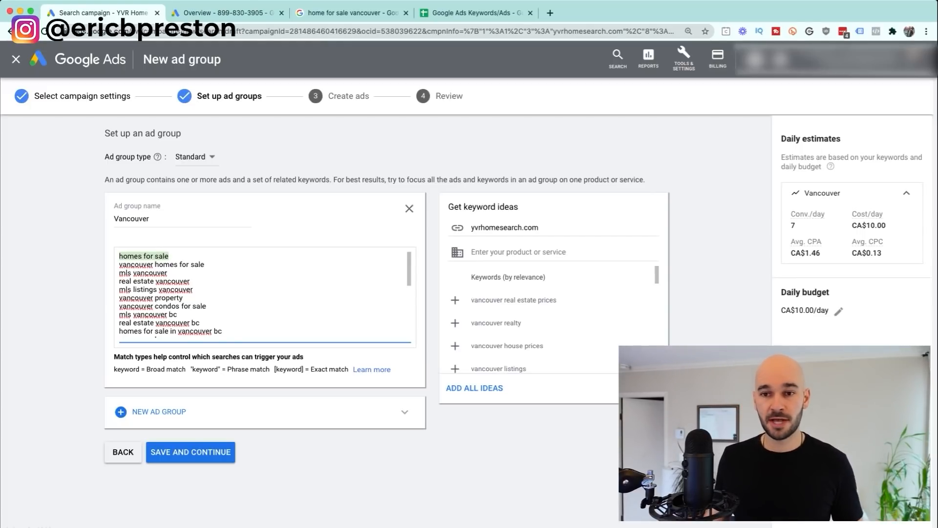
{"action": "key", "text": "Right"}
{"action": "key", "text": "shift+Home"}
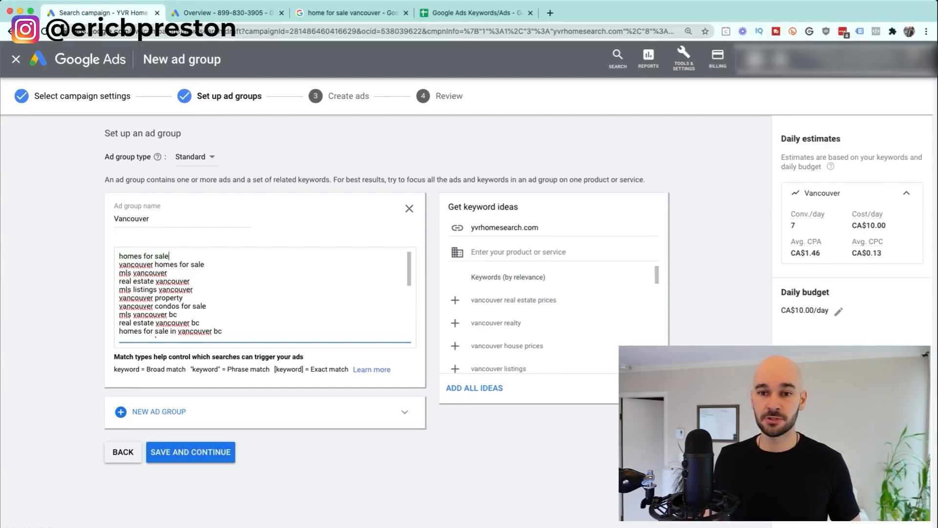
{"action": "key", "text": "Right"}
{"action": "type", "text": "vancouver"}
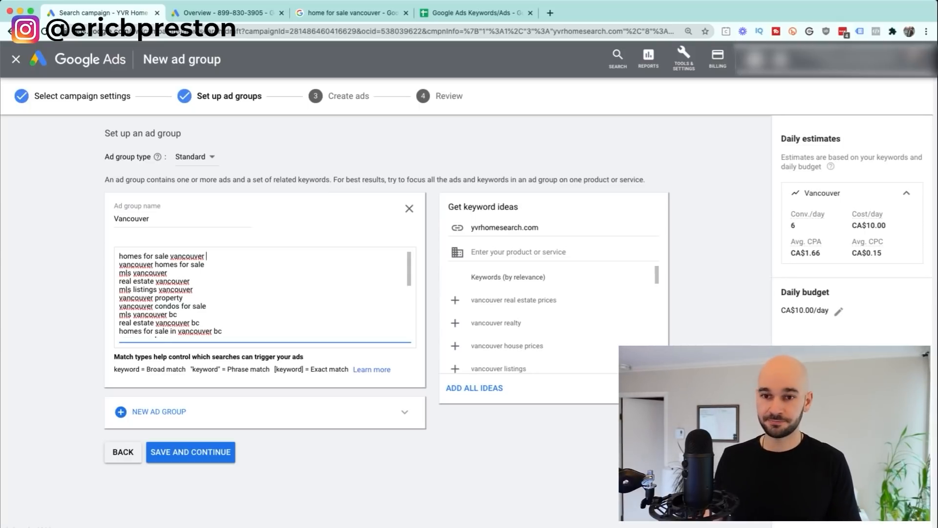
{"action": "key", "text": "super+a"}
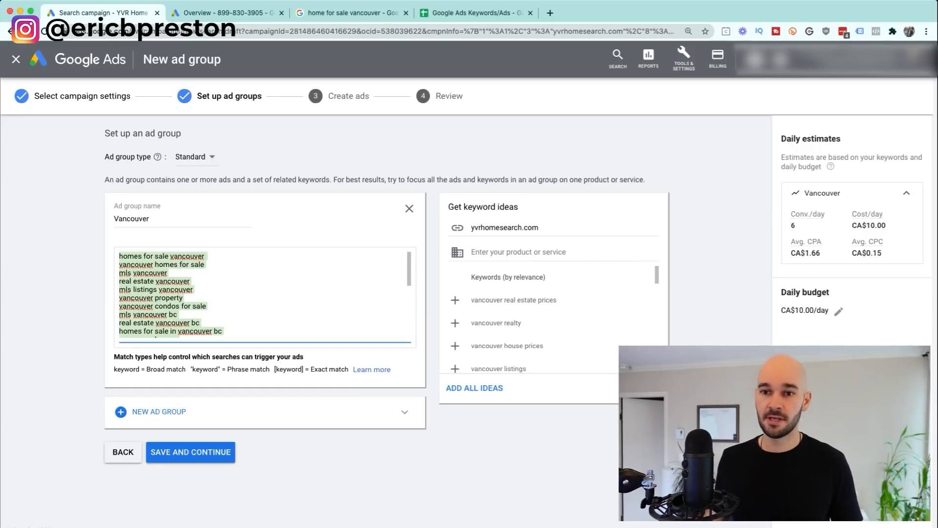
Step: Clear the ad group's keywords and copy the A24:A37 template keywords from the Keywords/Ads sheet
{"action": "key", "text": "BackSpace"}
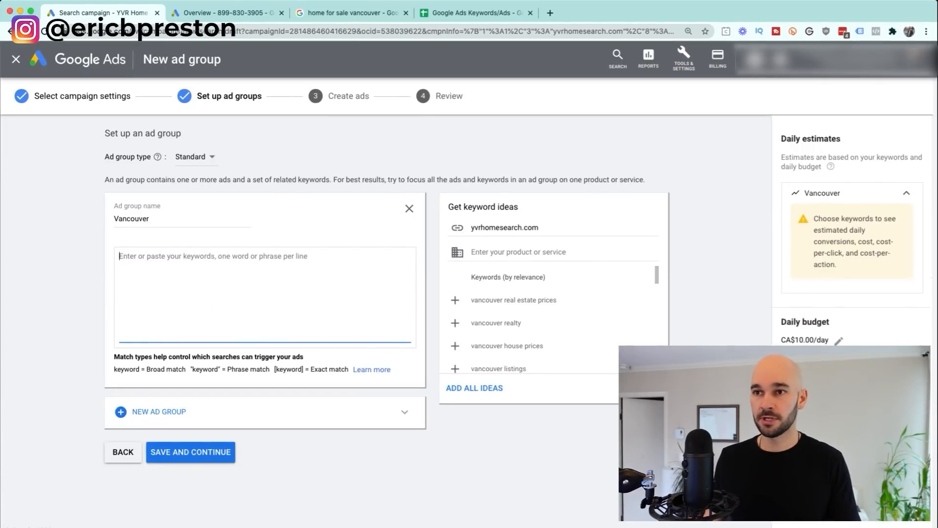
{"action": "left_click", "coordinate": [477, 13]}
{"action": "scroll", "coordinate": [313, 317], "scroll_direction": "down", "scroll_amount": 3}
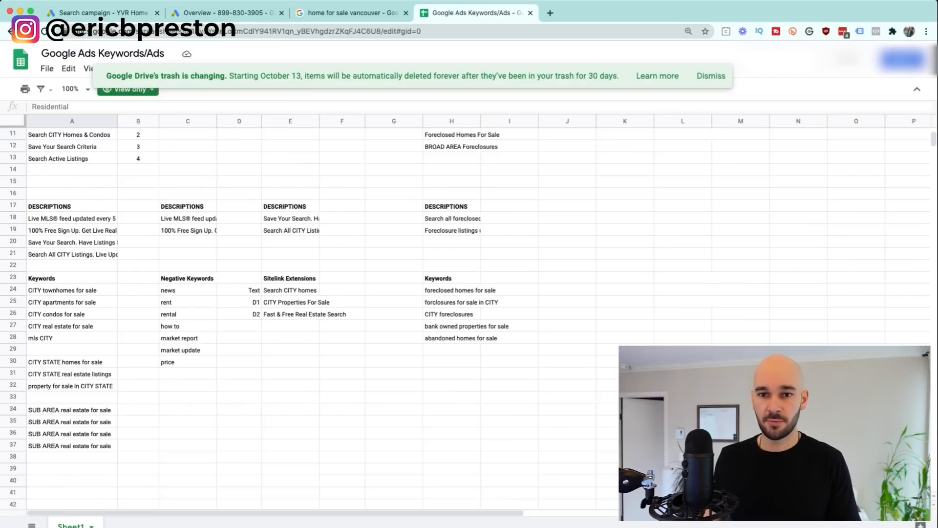
{"action": "left_click_drag", "start_coordinate": [72, 290], "coordinate": [72, 446]}
{"action": "key", "text": "super+c"}
{"action": "left_click", "coordinate": [103, 14]}
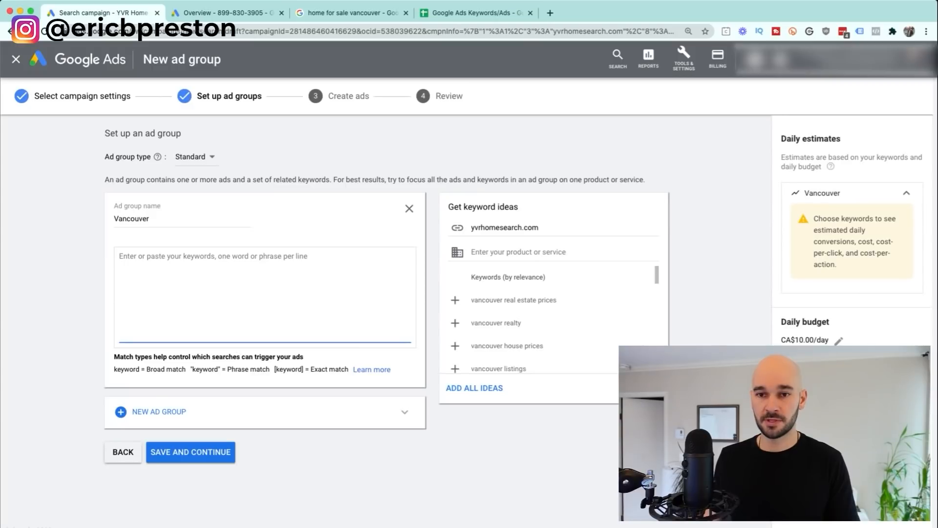
Step: Paste the template keywords and change 'mls CITY' to 'mls vancouver'
{"action": "key", "text": "super+v"}
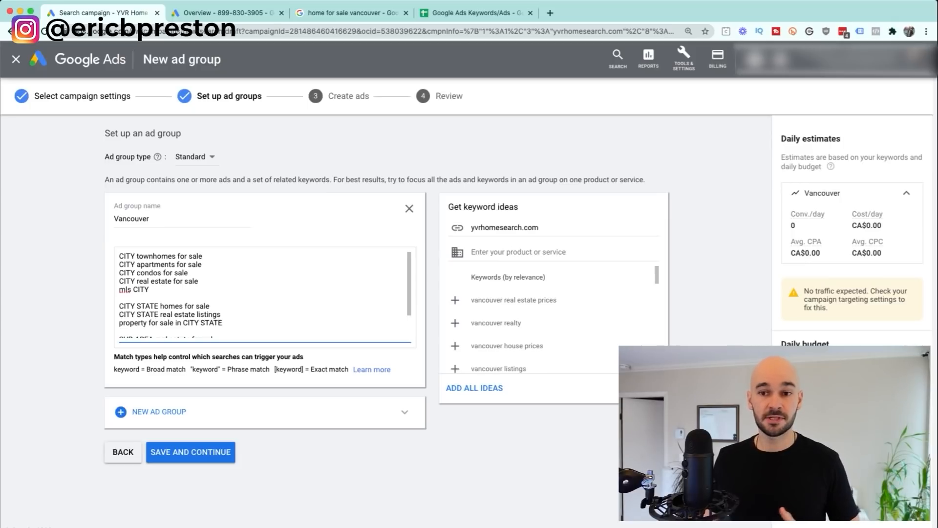
{"action": "double_click", "coordinate": [141, 289]}
{"action": "type", "text": "V"}
{"action": "key", "text": "BackSpace"}
{"action": "type", "text": "vancouver"}
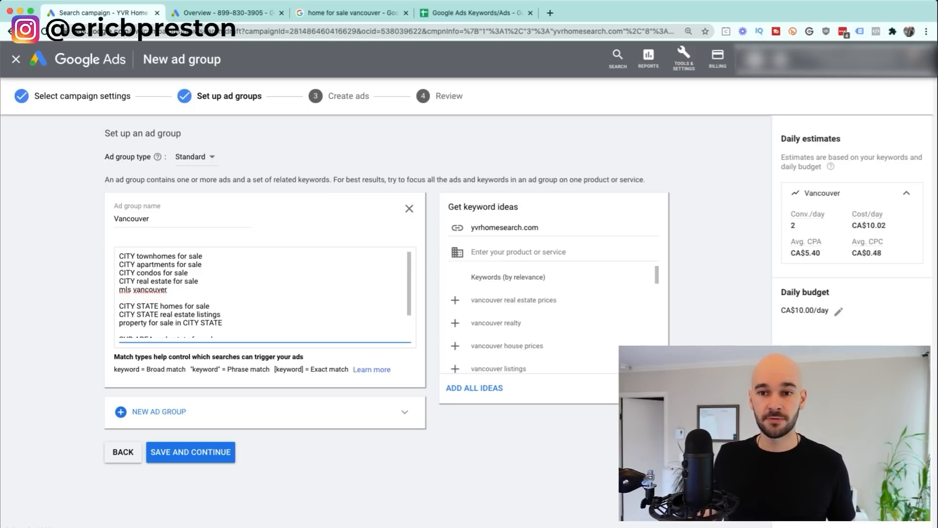
Step: Replace CITY with 'vancouver' in the remaining template keywords
{"action": "double_click", "coordinate": [127, 256]}
{"action": "double_click", "coordinate": [150, 289]}
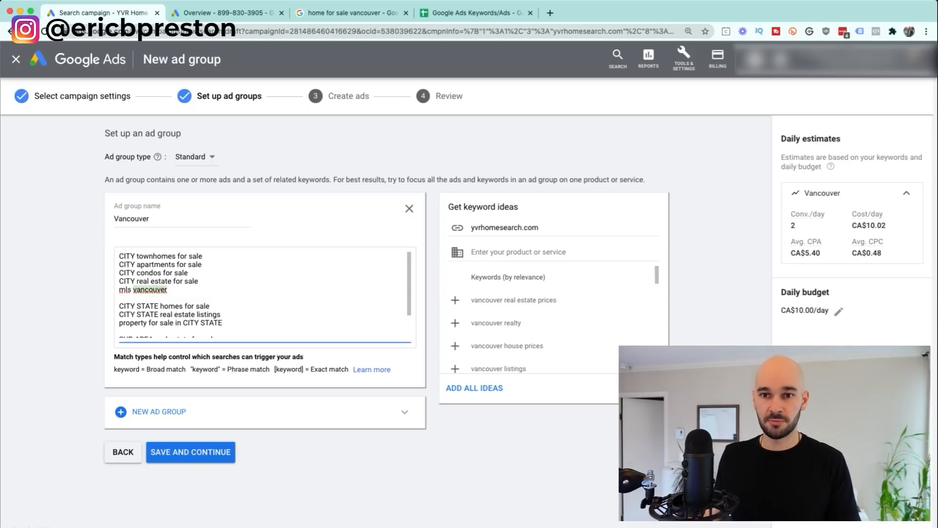
{"action": "key", "text": "super+c"}
{"action": "double_click", "coordinate": [127, 256]}
{"action": "key", "text": "super+v"}
{"action": "double_click", "coordinate": [127, 264]}
{"action": "key", "text": "super+v"}
{"action": "double_click", "coordinate": [126, 272]}
{"action": "key", "text": "super+v"}
{"action": "double_click", "coordinate": [127, 281]}
{"action": "key", "text": "super+v"}
{"action": "double_click", "coordinate": [127, 306]}
{"action": "key", "text": "super+v"}
Step: Replace the STATE and CITY STATE placeholders so those keywords read 'vancouver bc'
{"action": "double_click", "coordinate": [166, 306]}
{"action": "type", "text": "bc"}
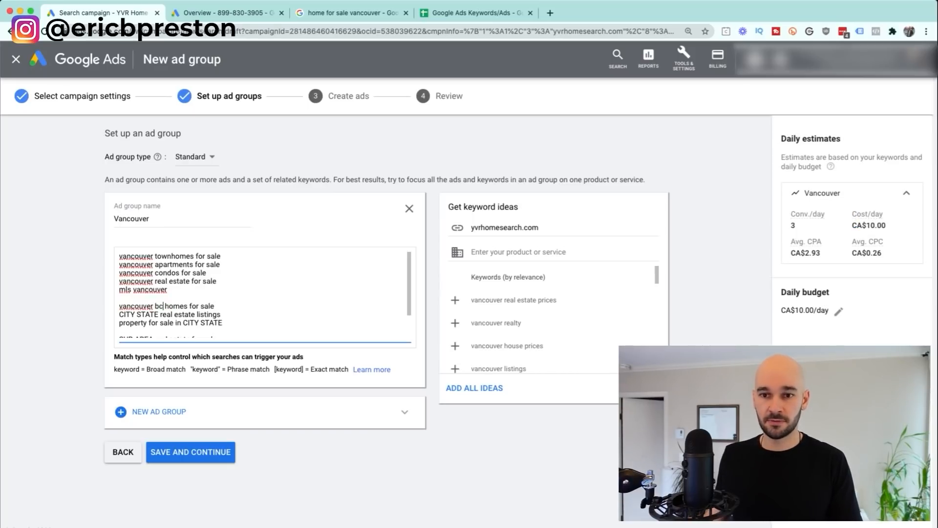
{"action": "double_click", "coordinate": [127, 314]}
{"action": "key", "text": "super+v"}
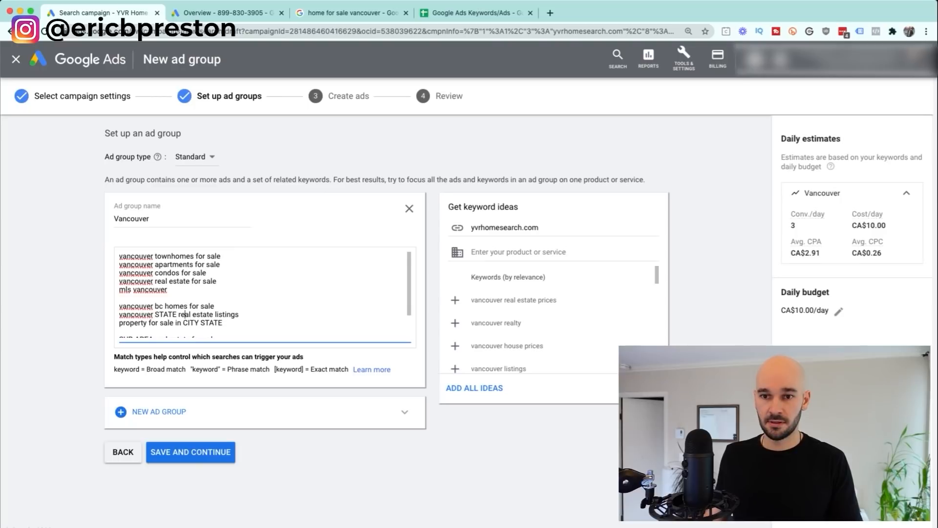
{"action": "double_click", "coordinate": [166, 314]}
{"action": "type", "text": "bc"}
{"action": "scroll", "coordinate": [196, 303], "scroll_direction": "down", "scroll_amount": 1}
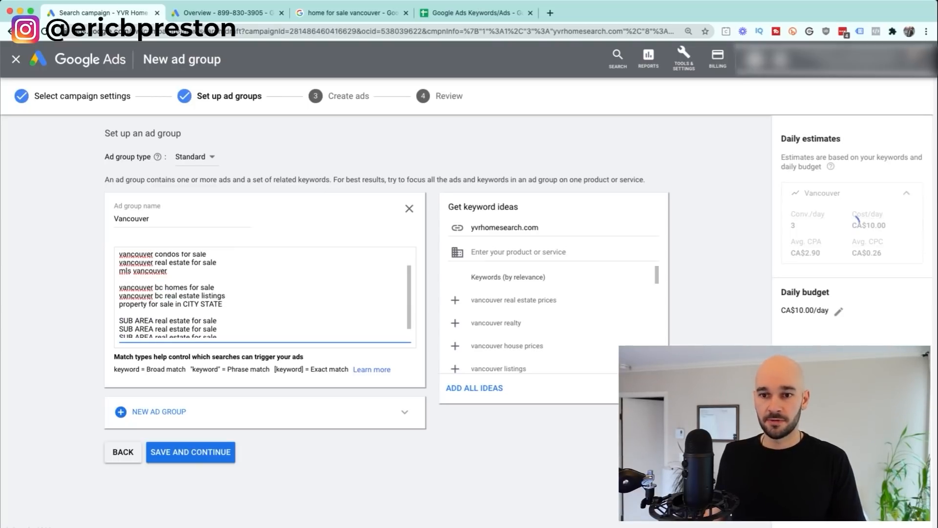
{"action": "left_click_drag", "start_coordinate": [224, 304], "coordinate": [183, 304]}
{"action": "key", "text": "super+v"}
{"action": "type", "text": "bc"}
{"action": "scroll", "coordinate": [264, 293], "scroll_direction": "down", "scroll_amount": 1}
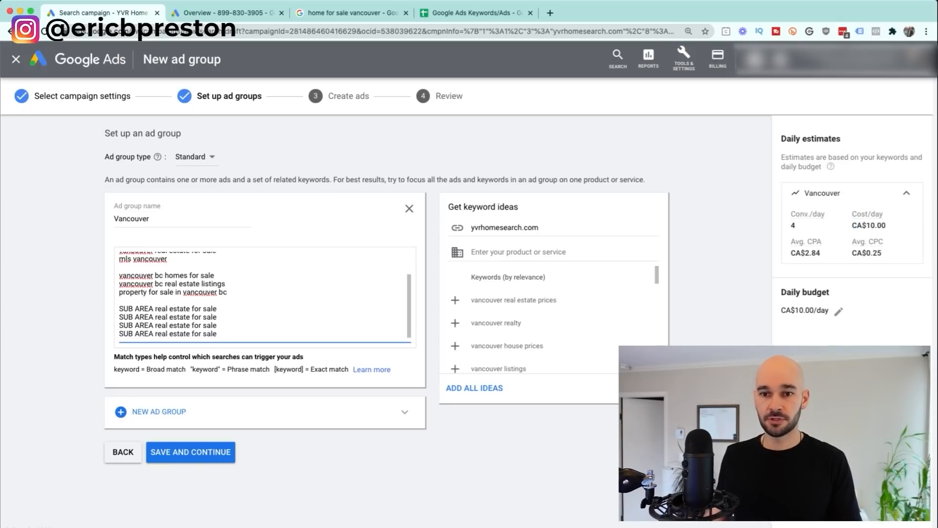
Step: Type 'north vancouver' into a SUB AREA line, then delete the leftover sub-area keyword lines
{"action": "left_click_drag", "start_coordinate": [119, 309], "coordinate": [217, 325]}
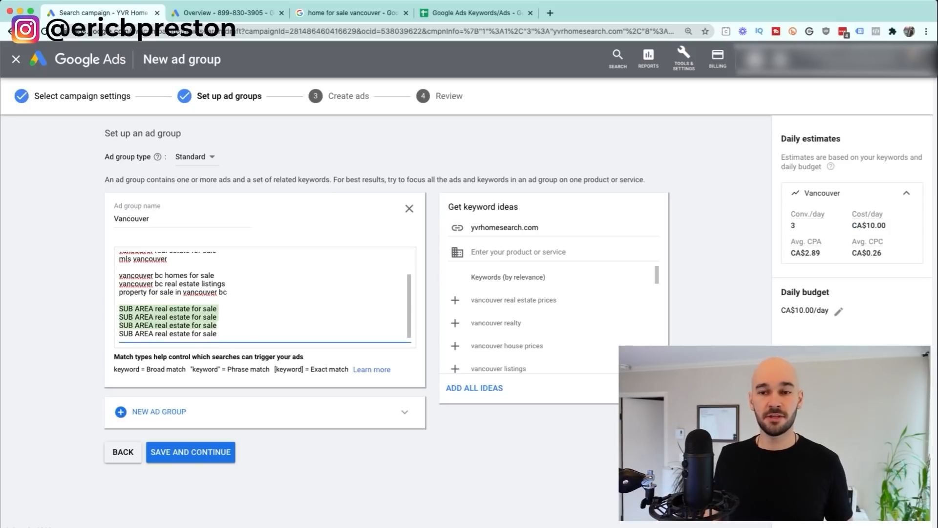
{"action": "left_click_drag", "start_coordinate": [156, 308], "coordinate": [118, 308]}
{"action": "key", "text": "Return"}
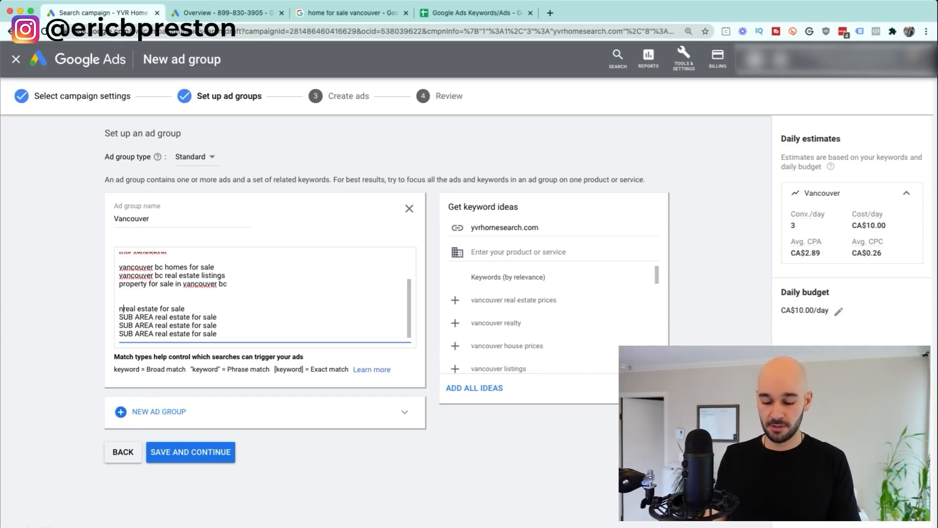
{"action": "type", "text": "north vancouver"}
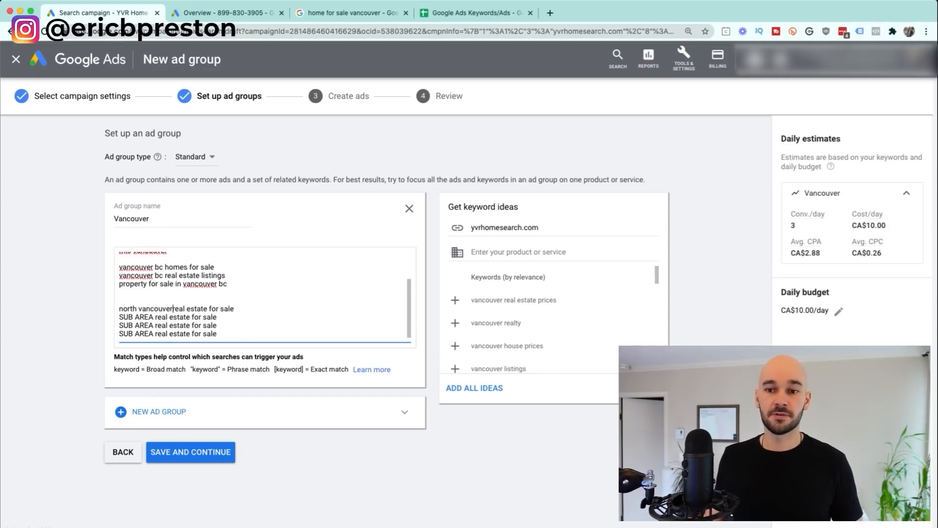
{"action": "left_click_drag", "start_coordinate": [217, 333], "coordinate": [119, 300]}
{"action": "key", "text": "BackSpace"}
{"action": "key", "text": "BackSpace"}
{"action": "key", "text": "BackSpace"}
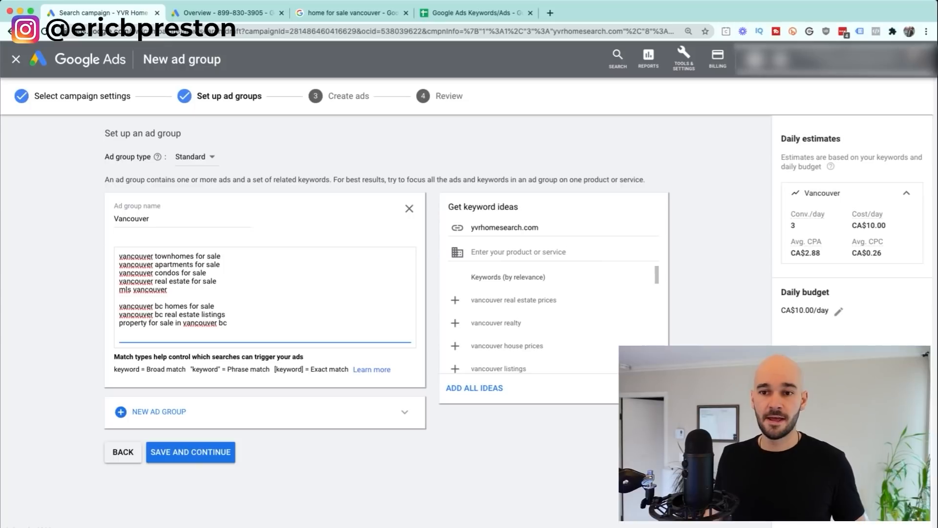
{"action": "key", "text": "super+a"}
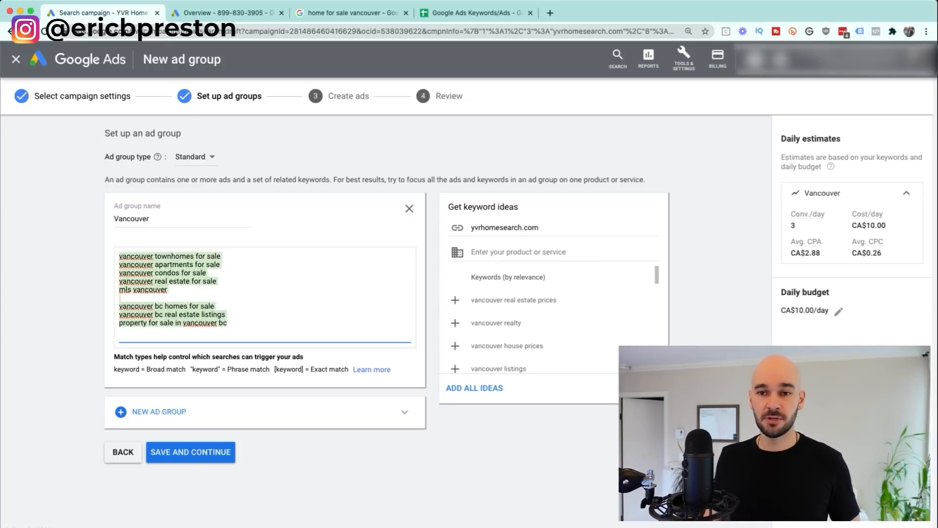
Step: Finish the keyword list, then view the 'home for sale vancouver' Google results to study competitor ads
{"action": "left_click", "coordinate": [73, 304]}
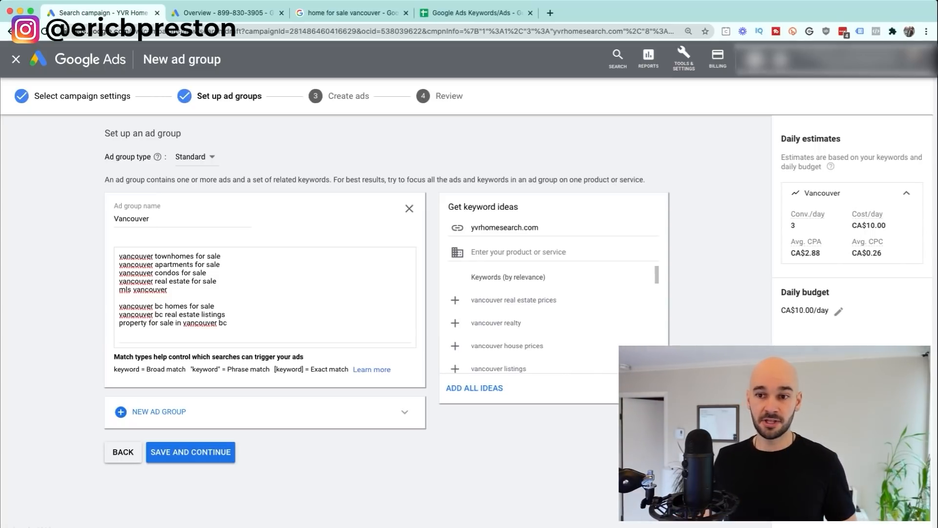
{"action": "left_click", "coordinate": [341, 13]}
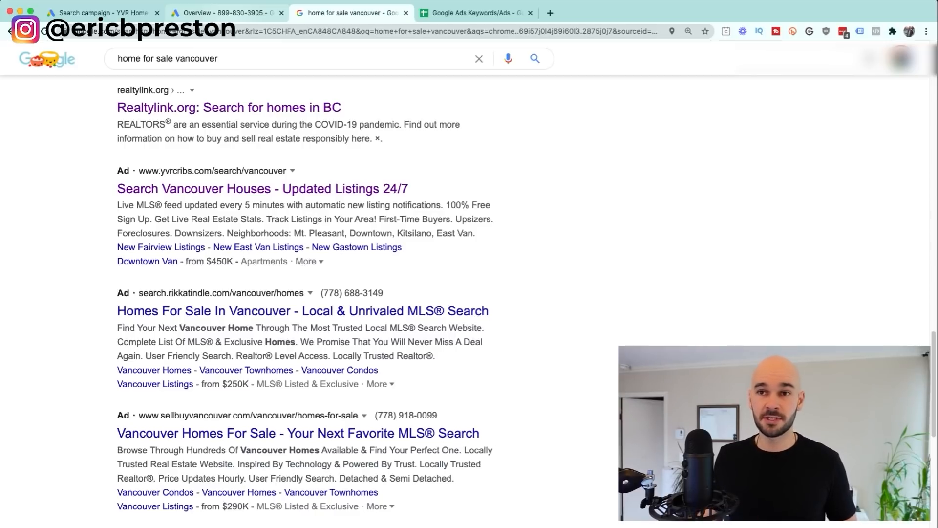
Step: Go back to the Vancouver ad group setup by way of the account overview
{"action": "left_click", "coordinate": [220, 15]}
{"action": "left_click", "coordinate": [103, 13]}
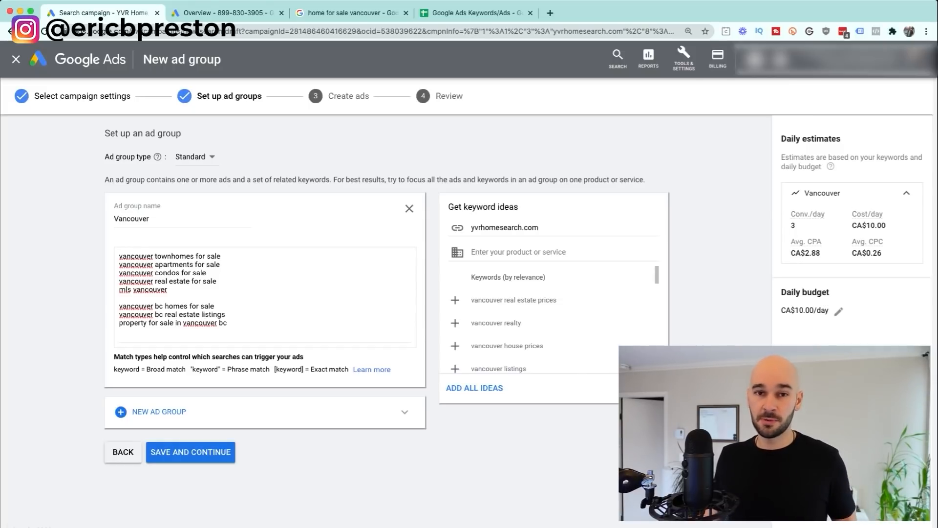
Step: Review the yvrhomesearch.com website and keyword ideas, then view the YVR Home Search homepage
{"action": "left_click_drag", "start_coordinate": [542, 228], "coordinate": [469, 228]}
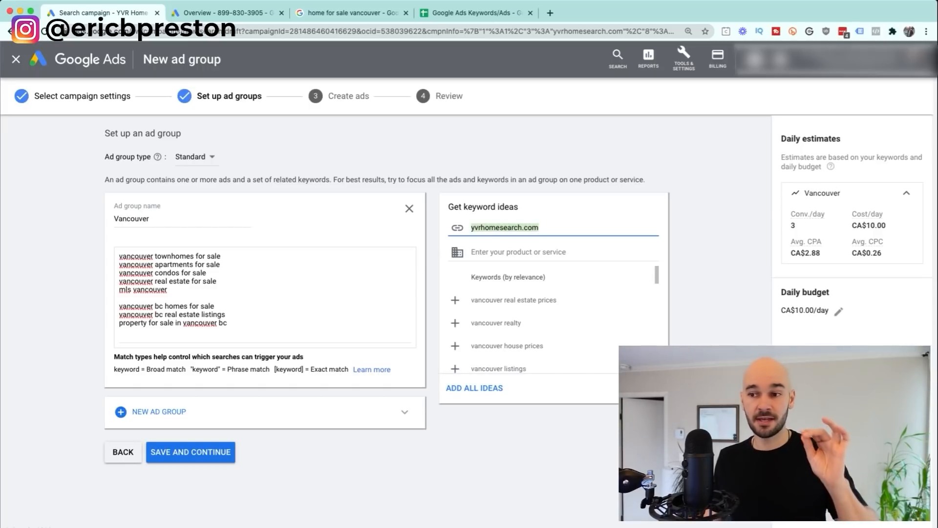
{"action": "left_click", "coordinate": [518, 252]}
{"action": "scroll", "coordinate": [547, 323], "scroll_direction": "down", "scroll_amount": 6}
{"action": "scroll", "coordinate": [547, 323], "scroll_direction": "down", "scroll_amount": 3}
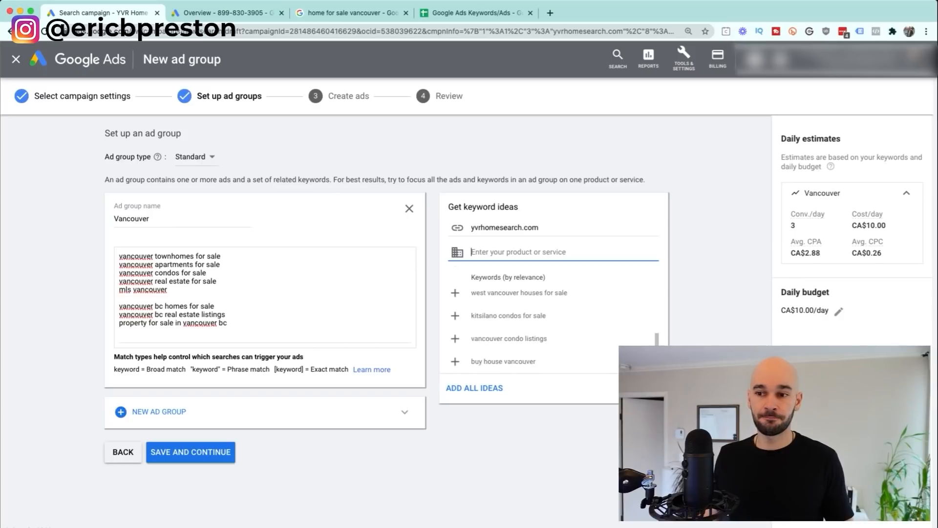
{"action": "scroll", "coordinate": [552, 323], "scroll_direction": "up", "scroll_amount": 9}
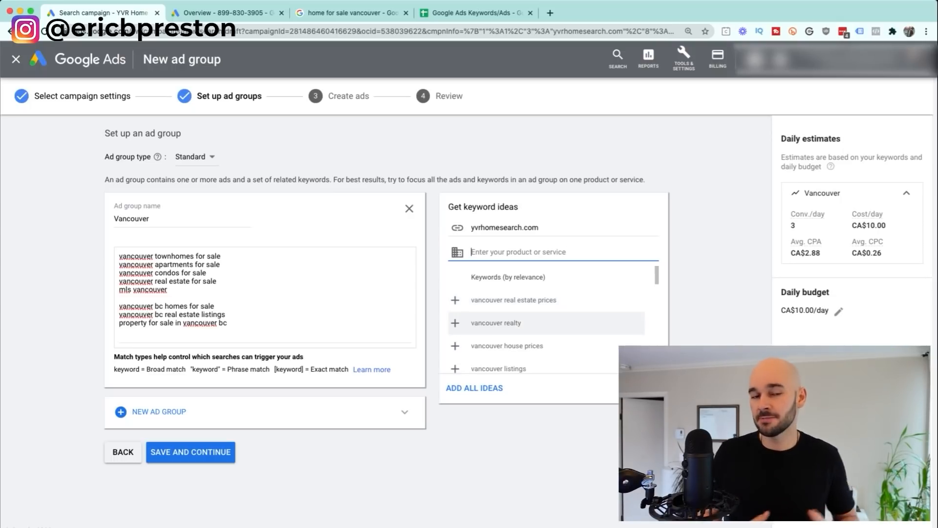
{"action": "scroll", "coordinate": [552, 322], "scroll_direction": "down", "scroll_amount": 5}
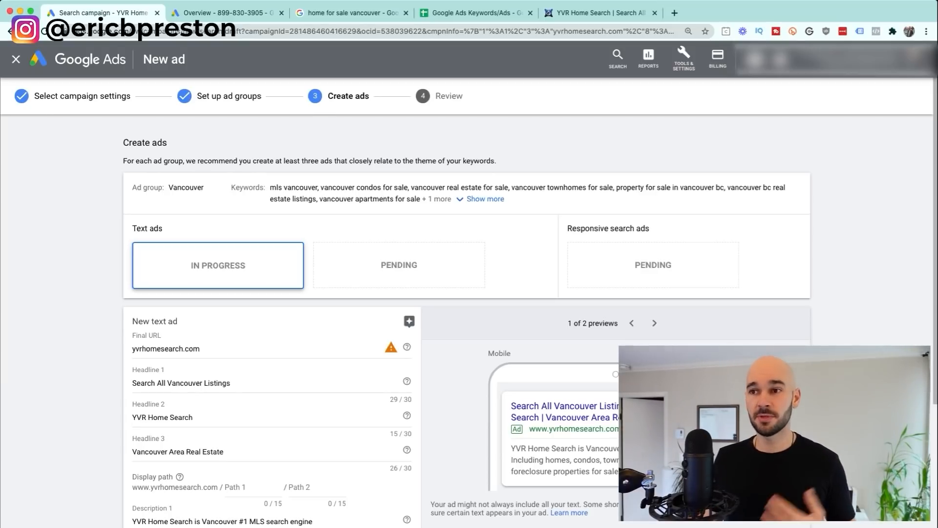
{"action": "key", "text": "ctrl+shift+Tab"}
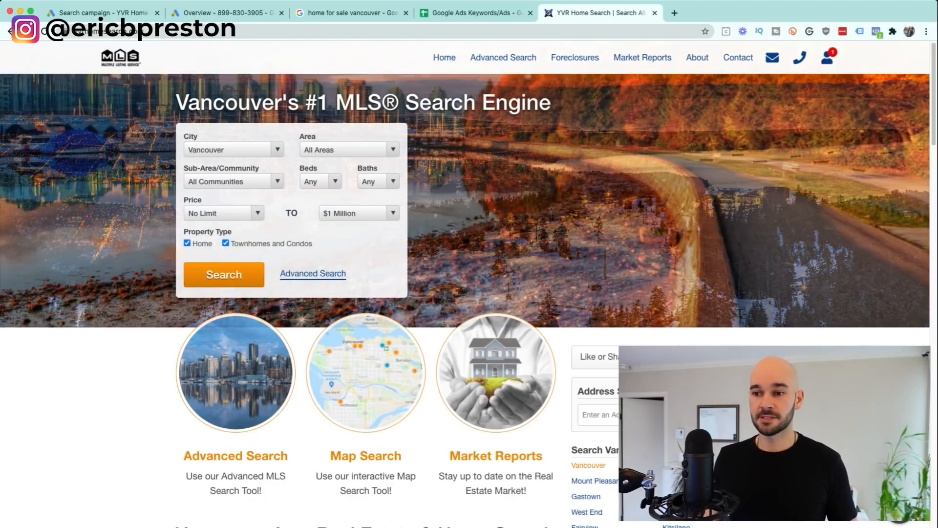
Step: Open the Vancouver Real Estate page, browse New Vancouver Listings, and check its web address
{"action": "left_click", "coordinate": [589, 465]}
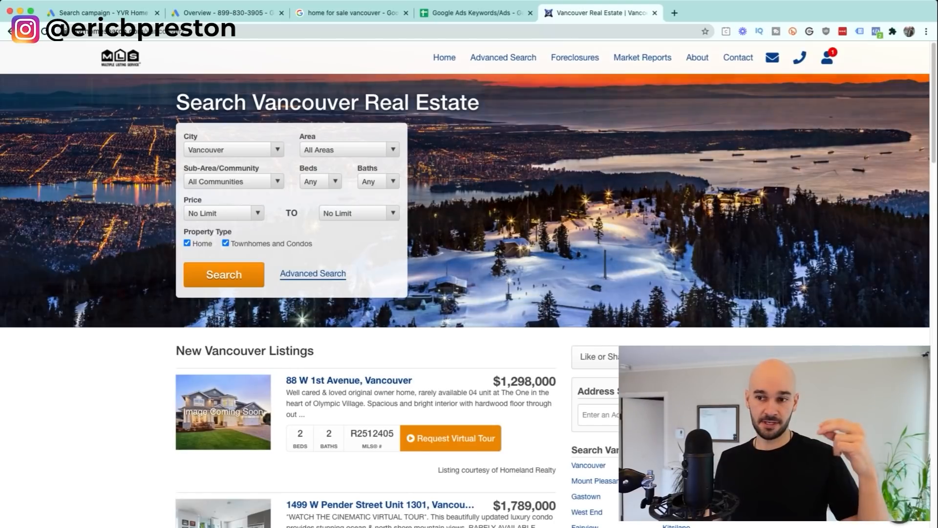
{"action": "scroll", "coordinate": [469, 293], "scroll_direction": "down", "scroll_amount": 5}
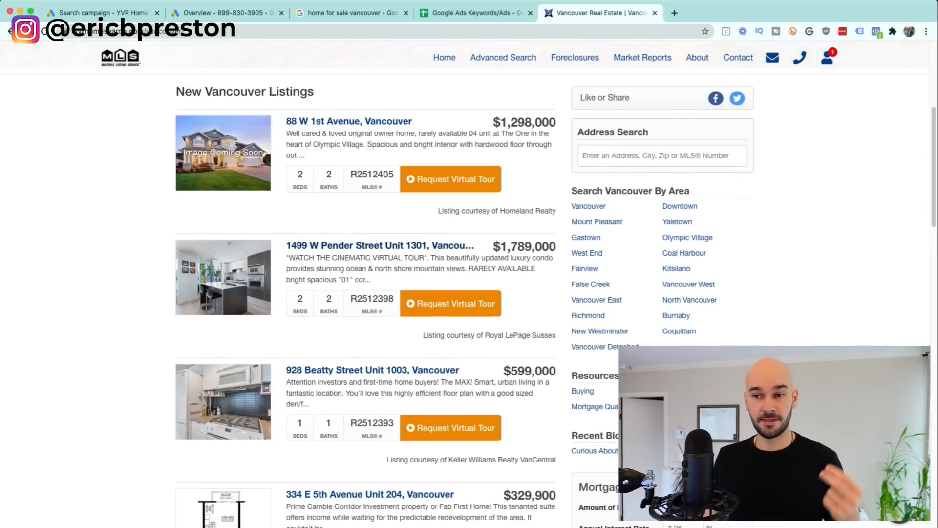
{"action": "scroll", "coordinate": [469, 298], "scroll_direction": "up", "scroll_amount": 5}
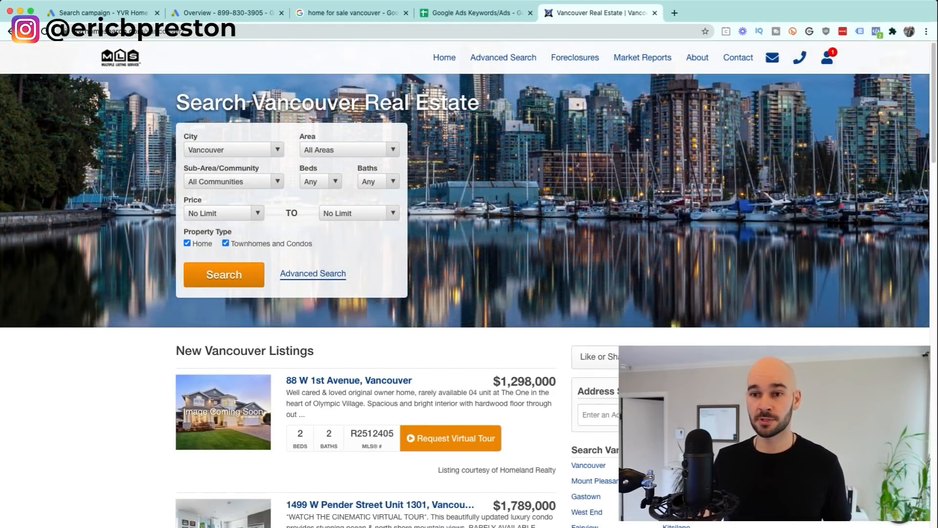
{"action": "key", "text": "ctrl+Tab"}
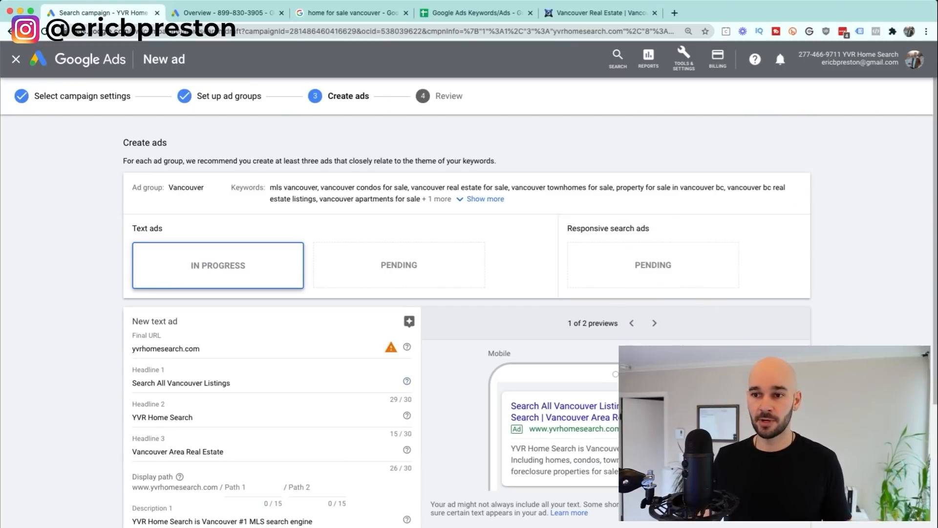
{"action": "key", "text": "ctrl+shift+Tab"}
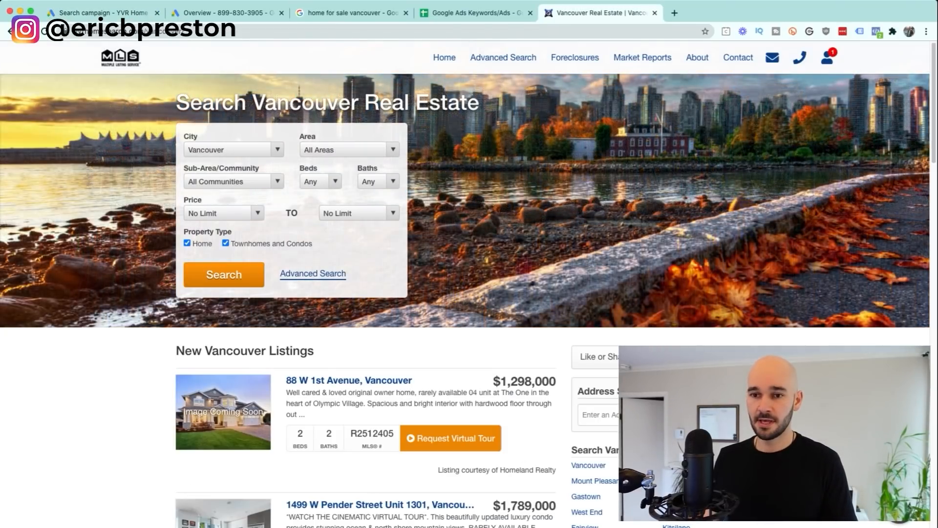
{"action": "left_click", "coordinate": [180, 31]}
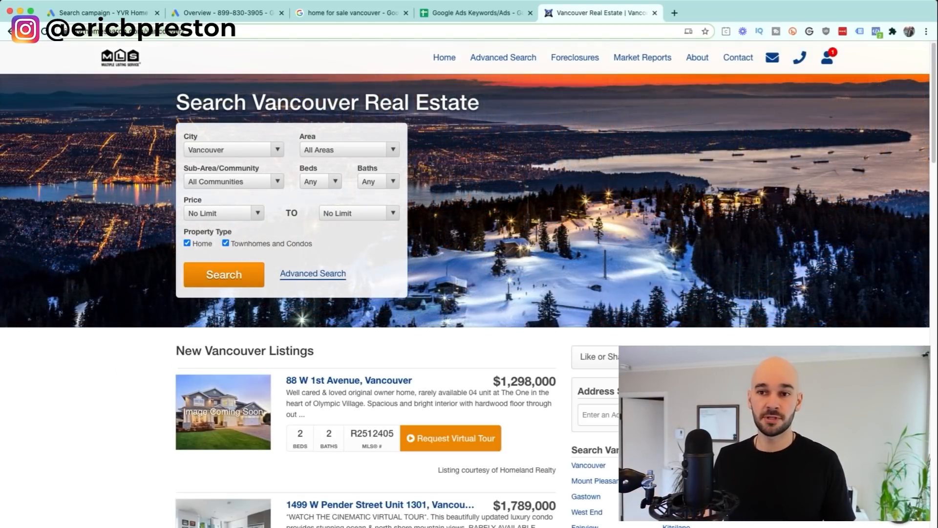
Step: Run the Vancouver property search sorted by newest and look at a listing
{"action": "left_click", "coordinate": [223, 274]}
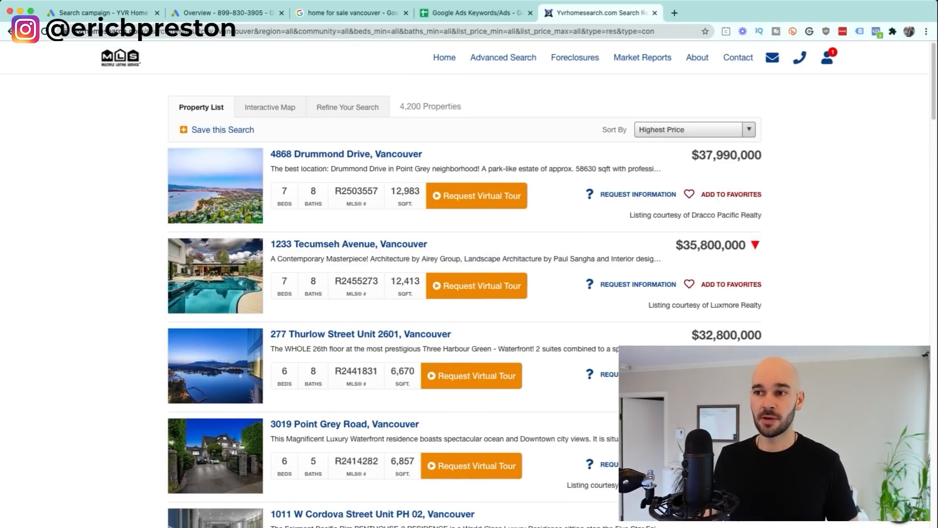
{"action": "left_click", "coordinate": [657, 145]}
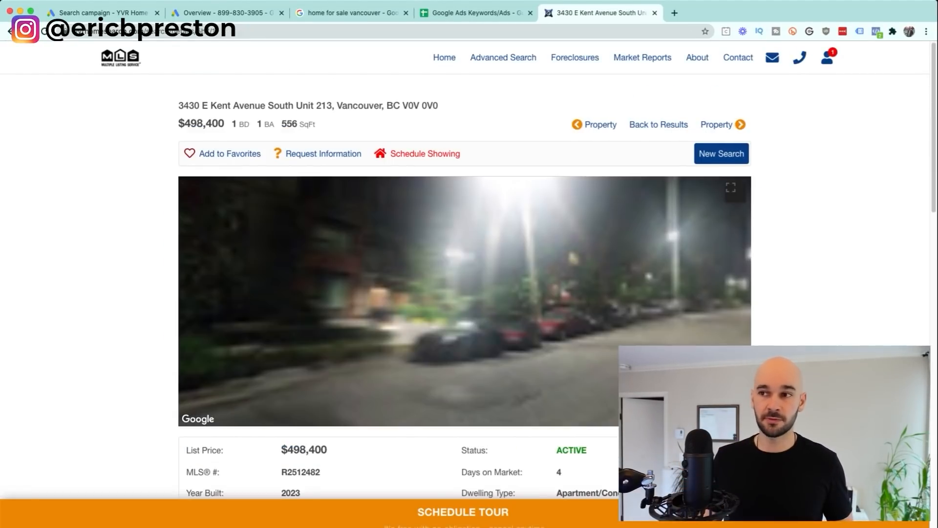
{"action": "key", "text": "super+Left"}
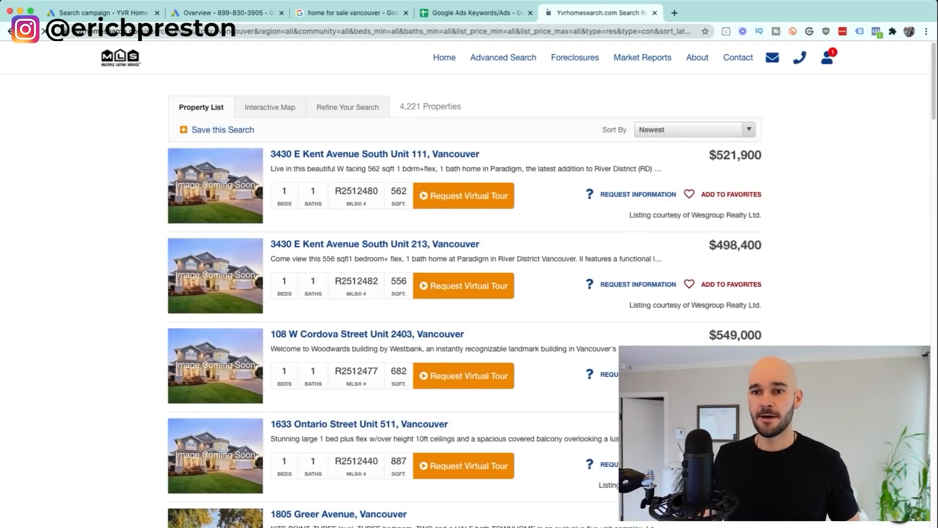
{"action": "key", "text": "super+1"}
{"action": "triple_click", "coordinate": [192, 348]}
{"action": "type", "text": "https://www.yvrhomesearch.com/vancouver/"}
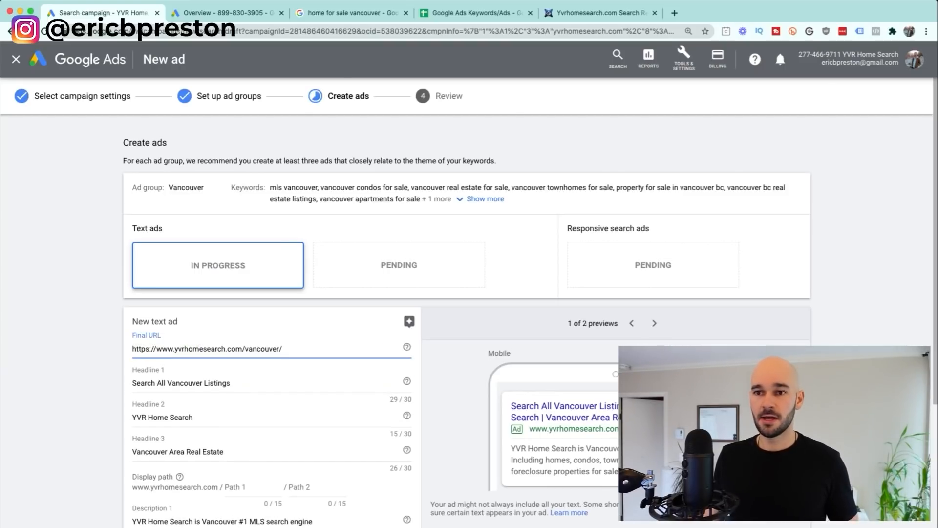
{"action": "key", "text": "super+5"}
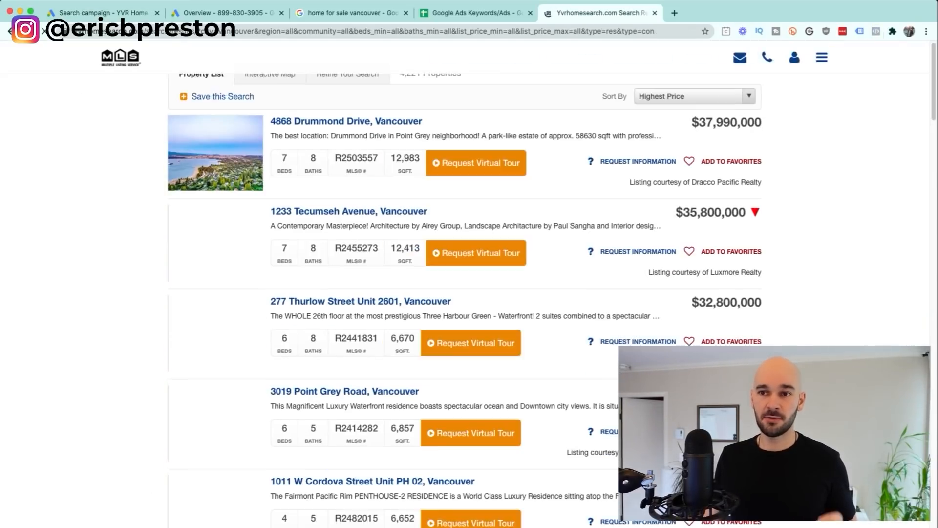
{"action": "key", "text": "super+Left"}
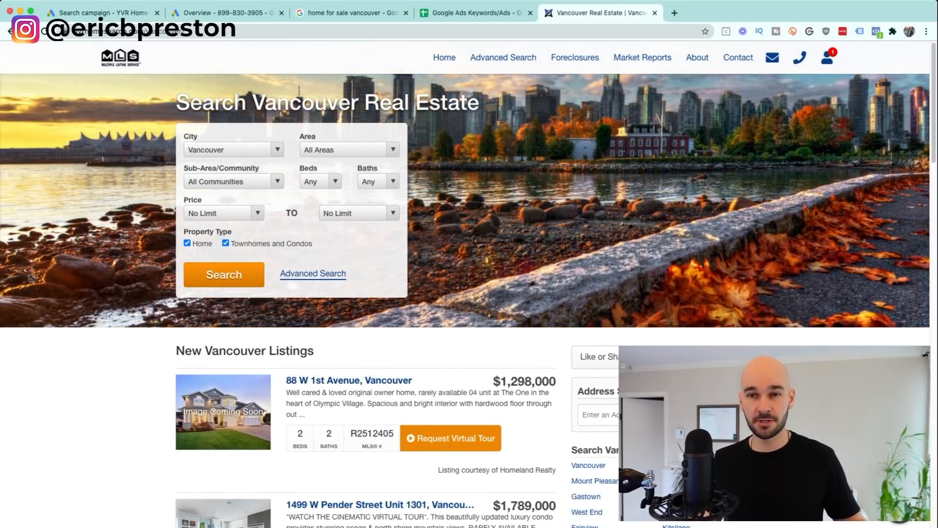
{"action": "key", "text": "ctrl+Tab"}
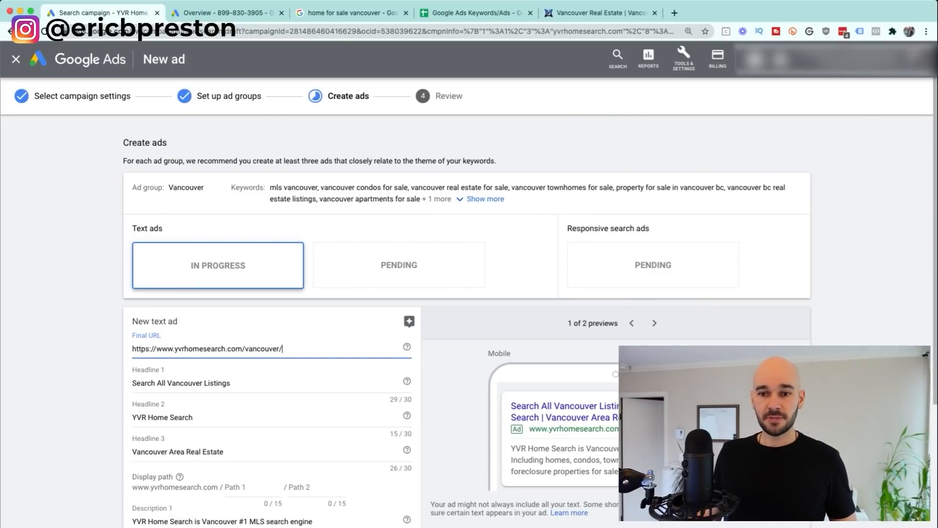
Step: Confirm the final URL, then enter Headline 1 as Vancouver Property Search
{"action": "left_click_drag", "start_coordinate": [146, 348], "coordinate": [283, 348]}
{"action": "left_click", "coordinate": [97, 348]}
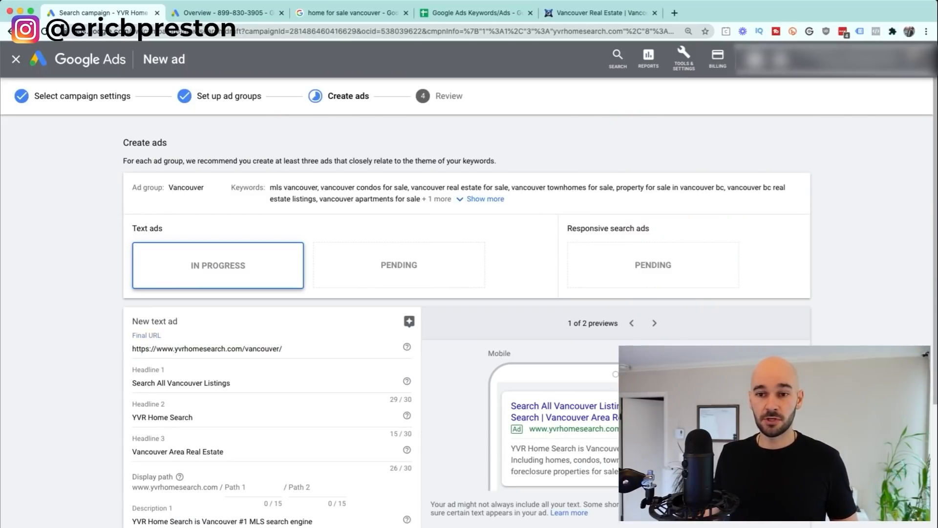
{"action": "scroll", "coordinate": [466, 321], "scroll_direction": "down", "scroll_amount": 2}
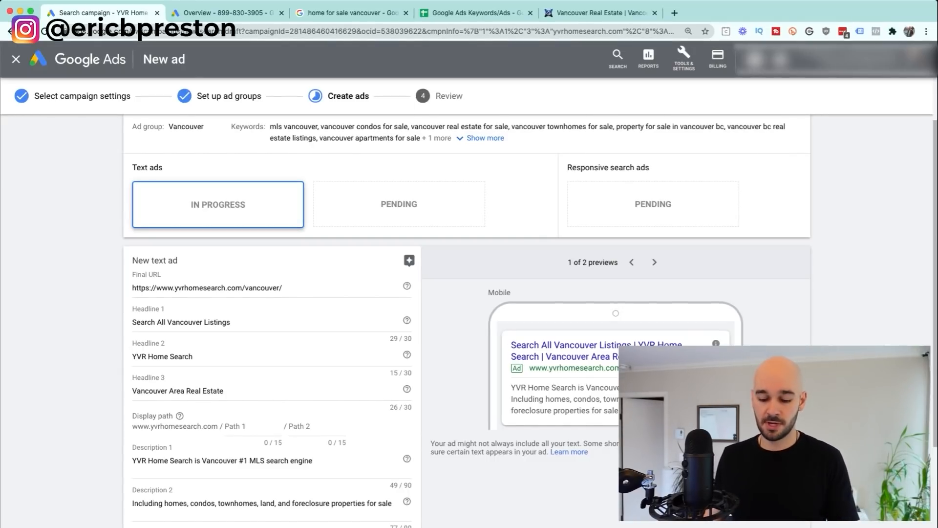
{"action": "key", "text": "Tab"}
{"action": "type", "text": "Vancouve rP"}
{"action": "key", "text": "BackSpace"}
{"action": "key", "text": "BackSpace"}
{"action": "type", "text": "Property Search"}
{"action": "key", "text": "Tab"}
{"action": "key", "text": "Tab"}
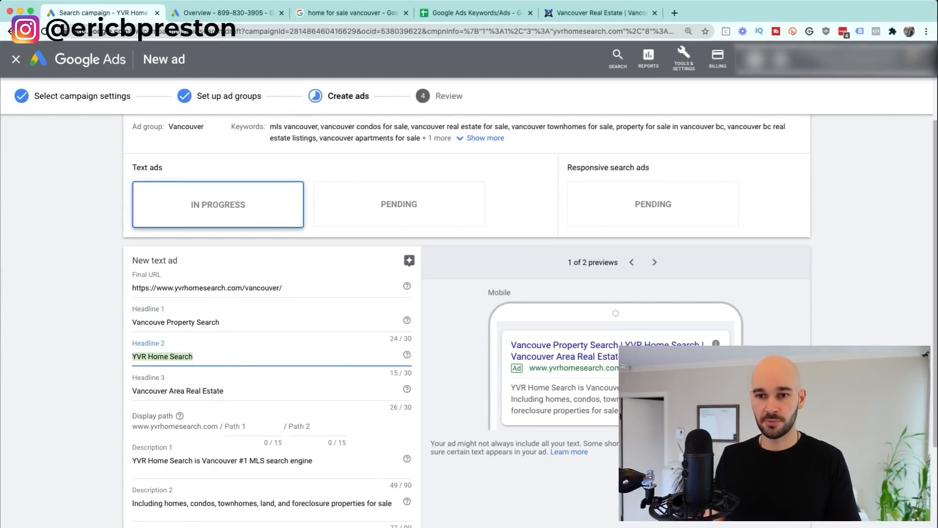
Step: Replace 'Live MLS' with 'Fast & Free Real Estate Search' as Headline 2
{"action": "type", "text": "Live MLS"}
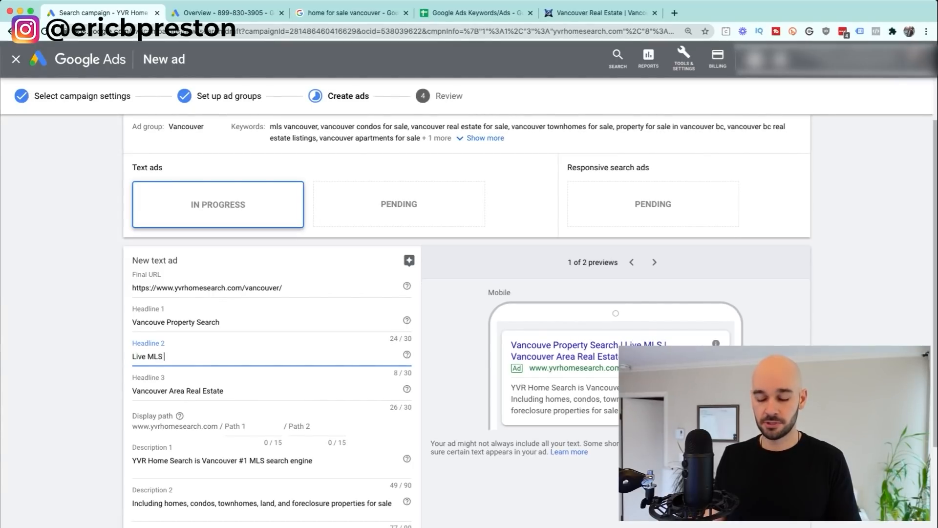
{"action": "key", "text": "super+a"}
{"action": "type", "text": "Fast & Free F"}
{"action": "key", "text": "BackSpace"}
{"action": "type", "text": "Real Estate Search"}
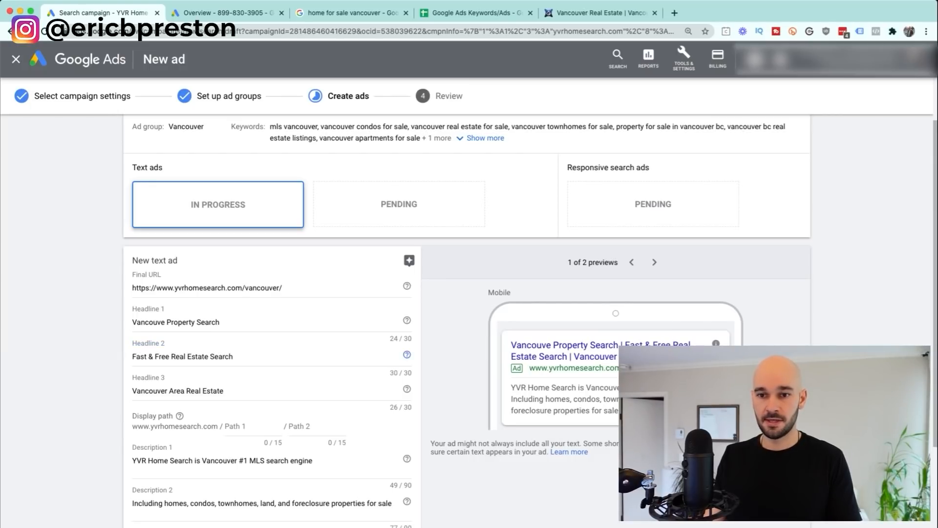
{"action": "key", "text": "Tab"}
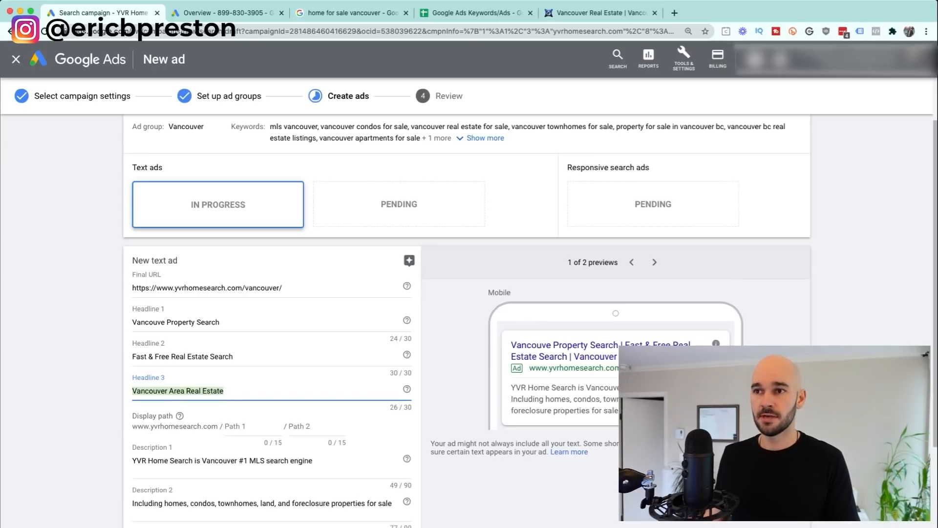
{"action": "left_click", "coordinate": [601, 13]}
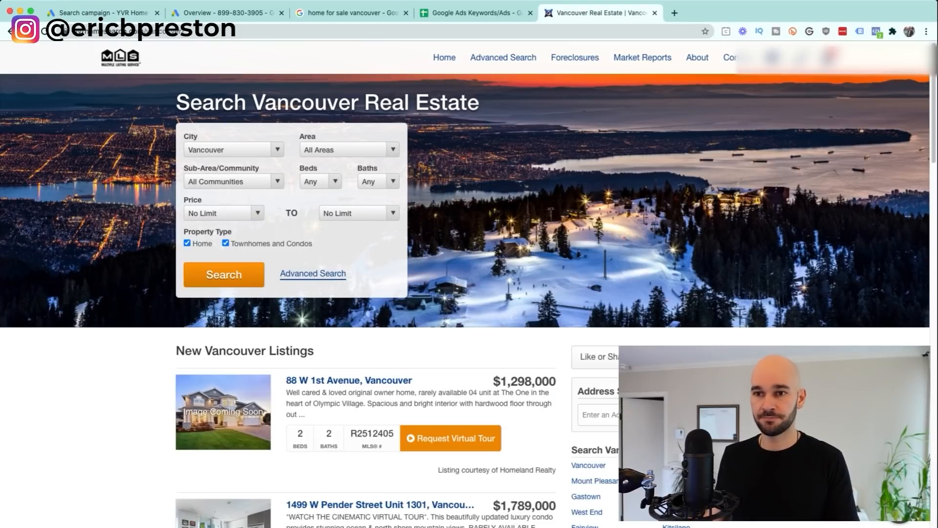
Step: Check the 4,221 Vancouver listing count and enter '4,221 Homes For Sale' as Headline 3
{"action": "left_click", "coordinate": [224, 274]}
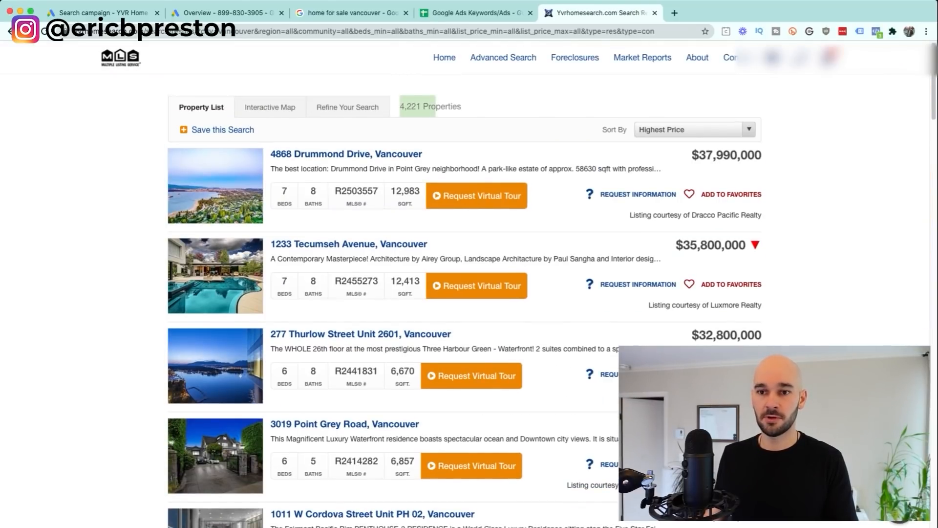
{"action": "key", "text": "ctrl+Tab"}
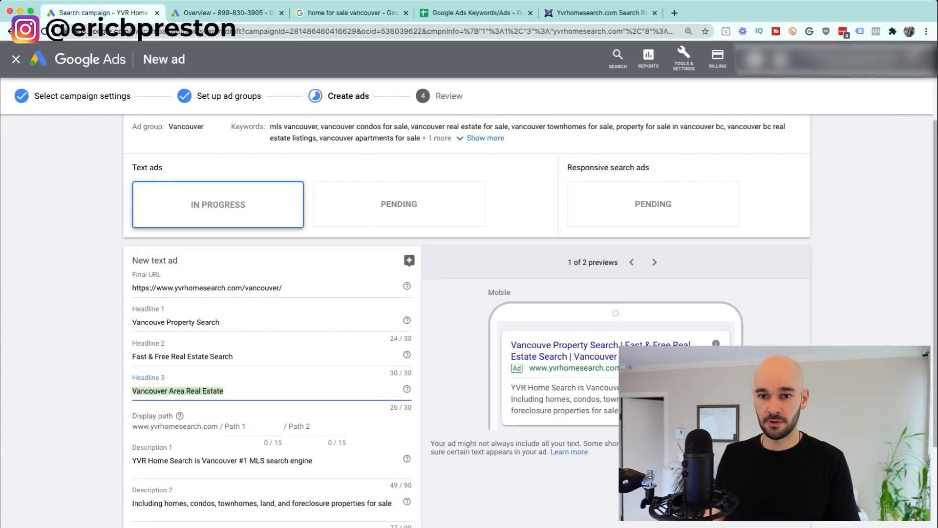
{"action": "type", "text": "4,221 Li"}
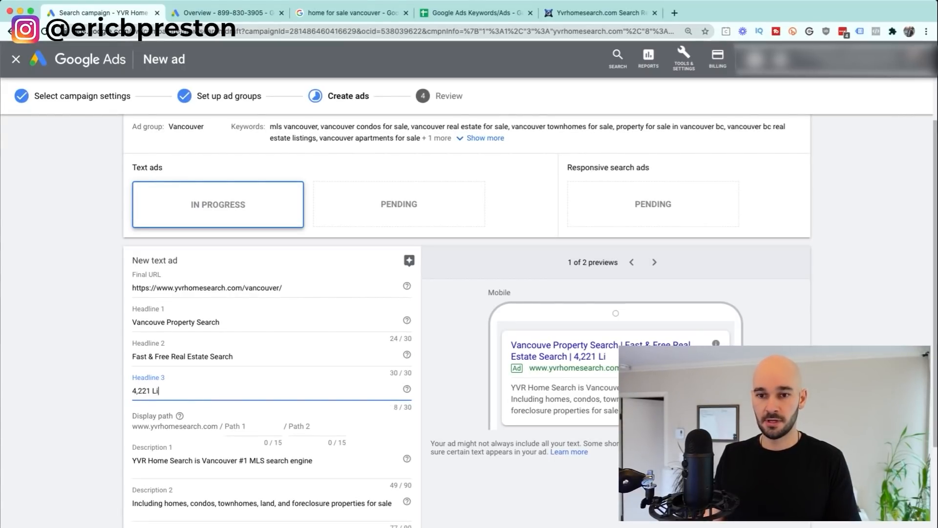
{"action": "key", "text": "BackSpace"}
{"action": "key", "text": "BackSpace"}
{"action": "type", "text": "Homes"}
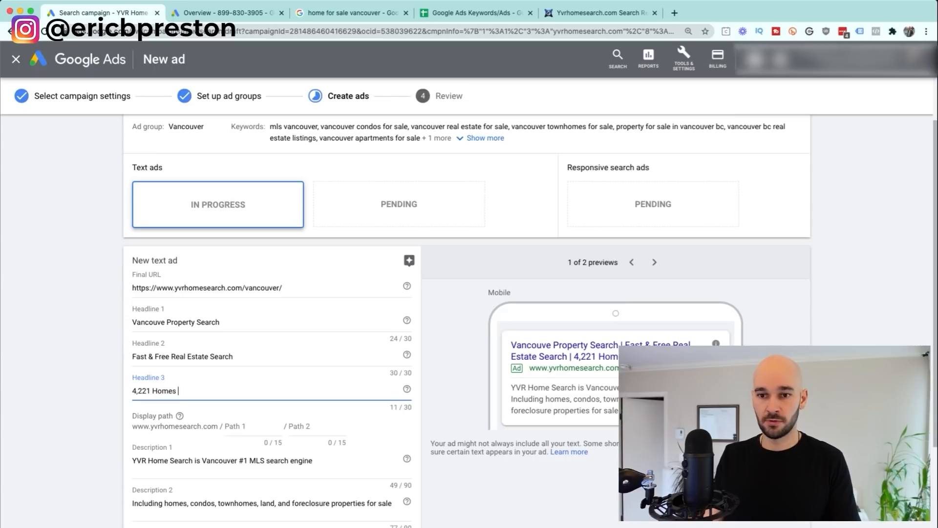
{"action": "type", "text": " For Sale"}
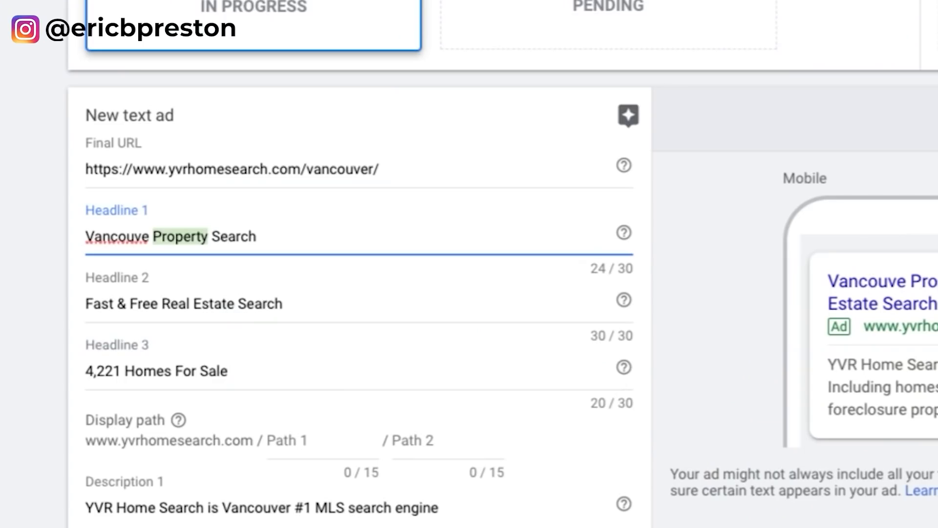
{"action": "left_click", "coordinate": [176, 356]}
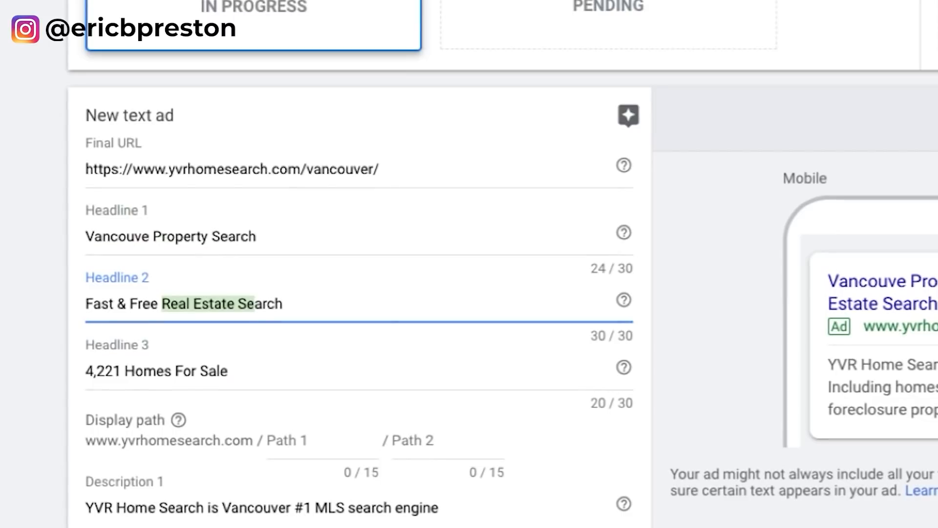
Step: Fix the Headline 1 typo so it reads Vancouver Property Search
{"action": "double_click", "coordinate": [148, 371]}
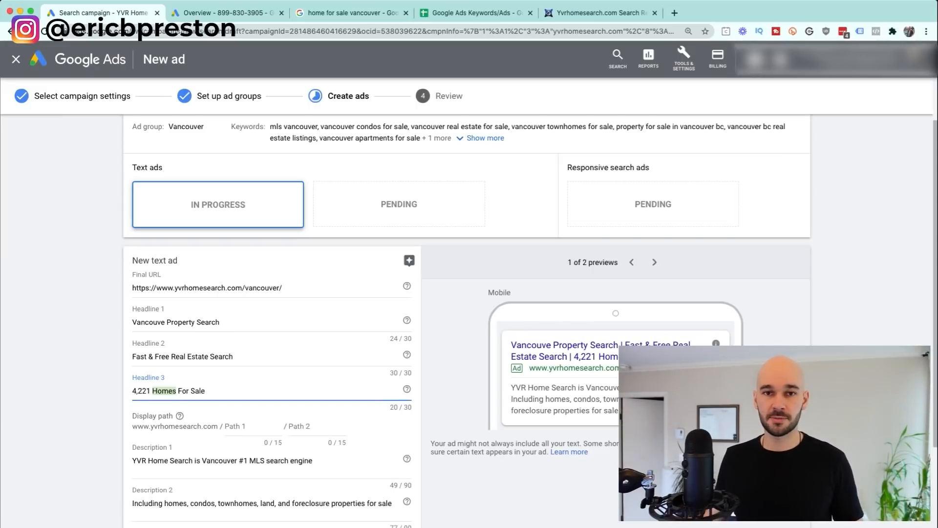
{"action": "double_click", "coordinate": [180, 322]}
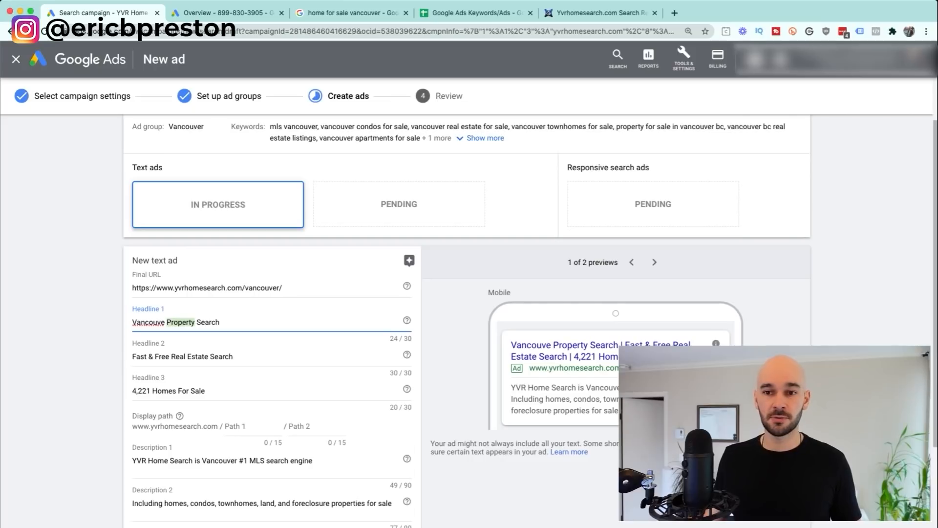
{"action": "left_click", "coordinate": [165, 322]}
{"action": "type", "text": "r"}
{"action": "double_click", "coordinate": [198, 356]}
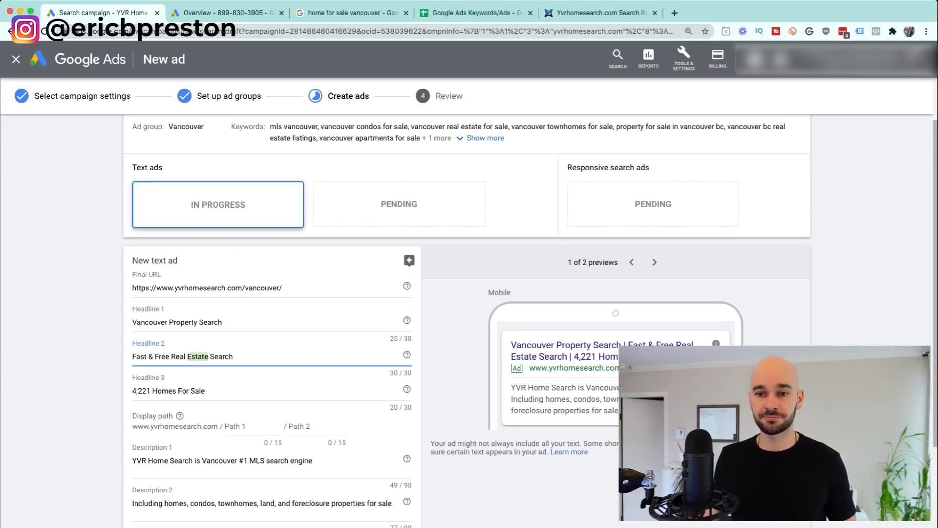
Step: Fill the display path as 'search' in Path 1 and 'vancouver' in Path 2
{"action": "left_click_drag", "start_coordinate": [153, 416], "coordinate": [283, 443]}
{"action": "left_click", "coordinate": [284, 442]}
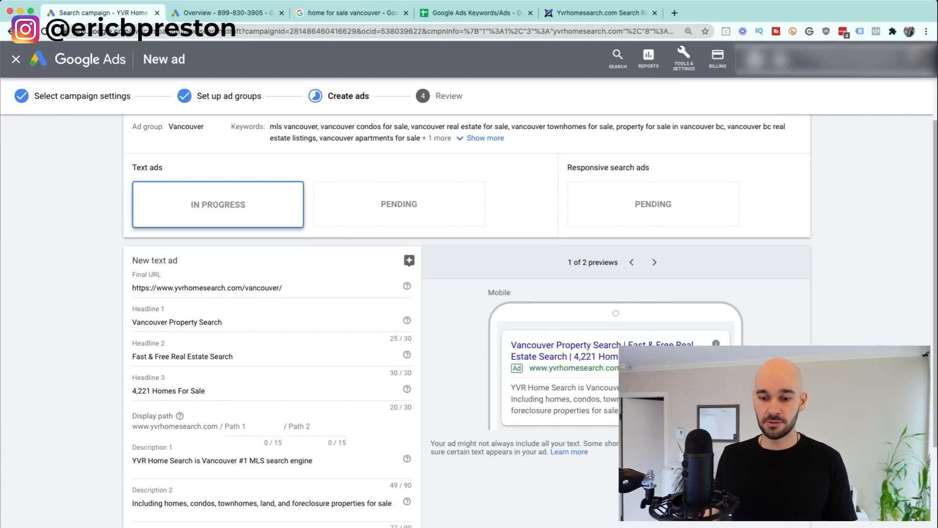
{"action": "left_click", "coordinate": [243, 427]}
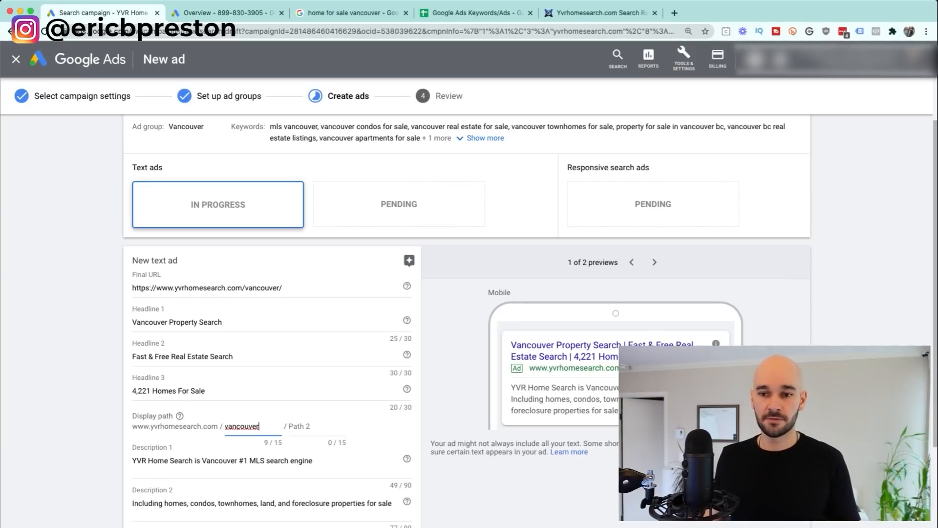
{"action": "double_click", "coordinate": [249, 426]}
{"action": "type", "text": "search"}
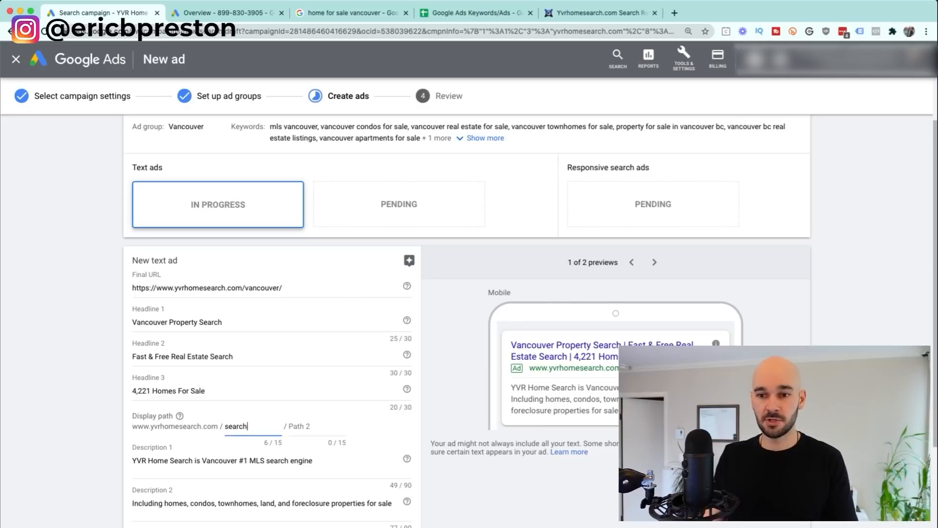
{"action": "key", "text": "Tab"}
{"action": "type", "text": "vancouver"}
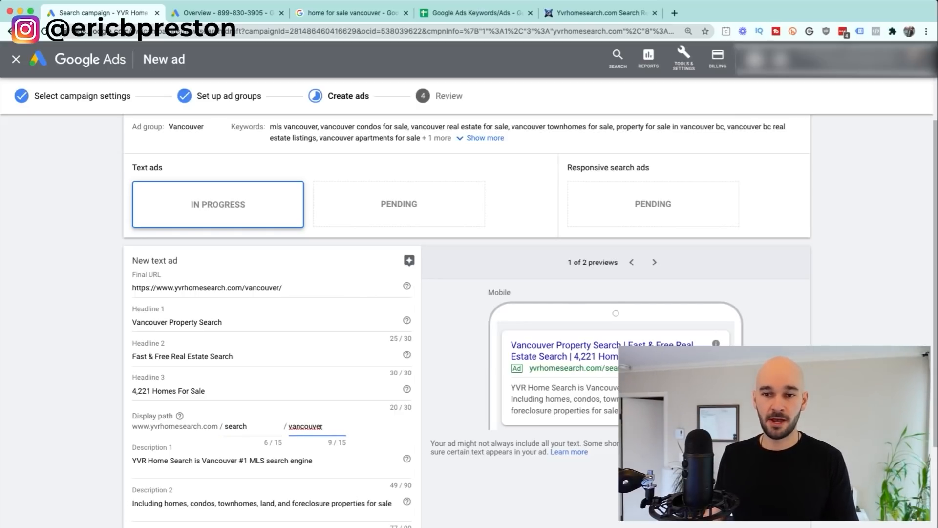
{"action": "left_click_drag", "start_coordinate": [175, 427], "coordinate": [198, 427]}
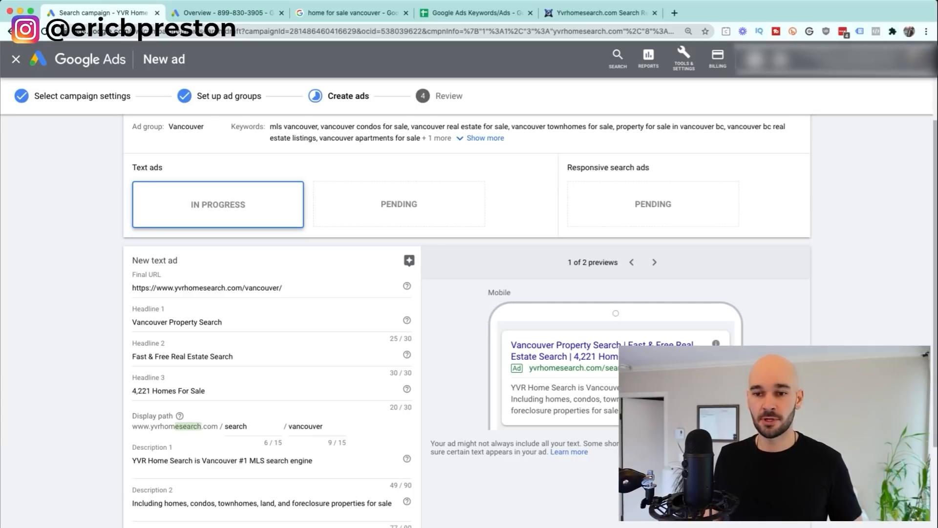
{"action": "left_click", "coordinate": [201, 427]}
{"action": "double_click", "coordinate": [236, 426]}
{"action": "type", "text": "vancouver"}
{"action": "key", "text": "Tab"}
{"action": "key", "text": "BackSpace"}
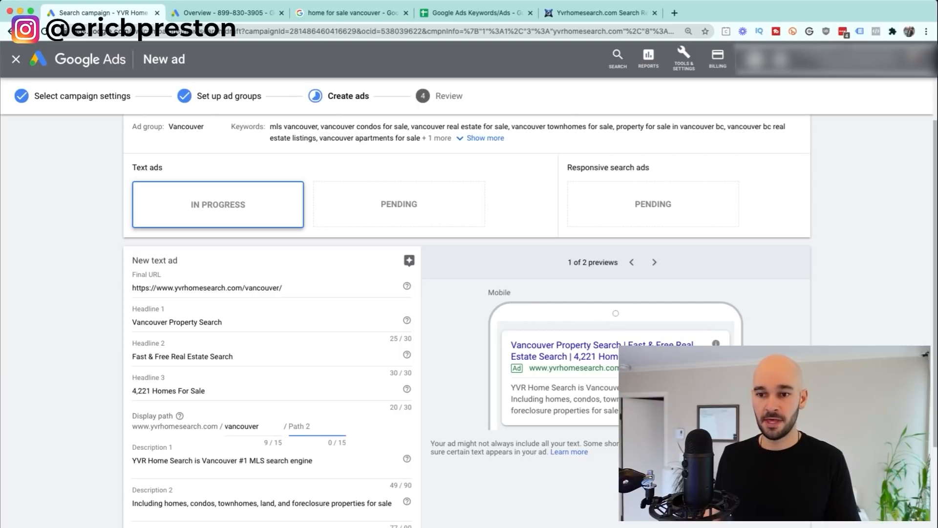
{"action": "scroll", "coordinate": [469, 303], "scroll_direction": "down", "scroll_amount": 1}
{"action": "left_click_drag", "start_coordinate": [132, 417], "coordinate": [239, 416]}
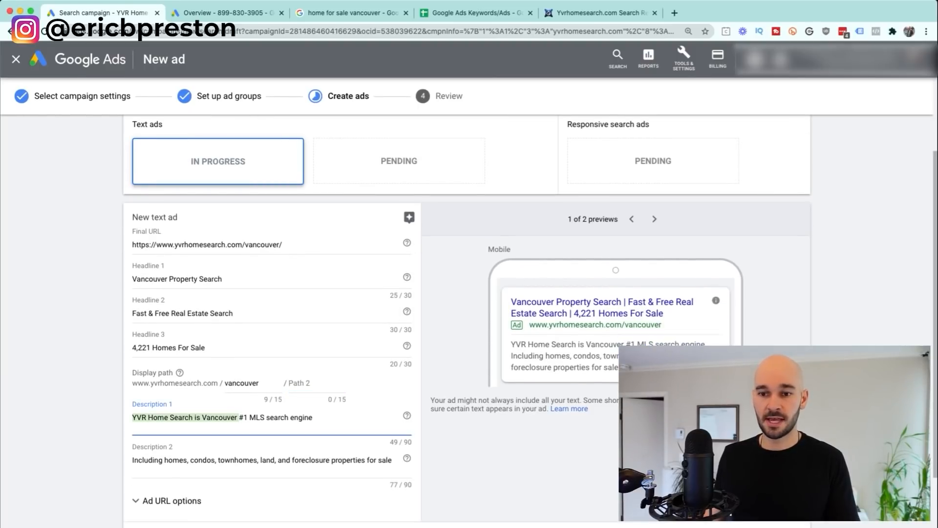
{"action": "left_click_drag", "start_coordinate": [164, 460], "coordinate": [235, 460]}
{"action": "left_click", "coordinate": [472, 13]}
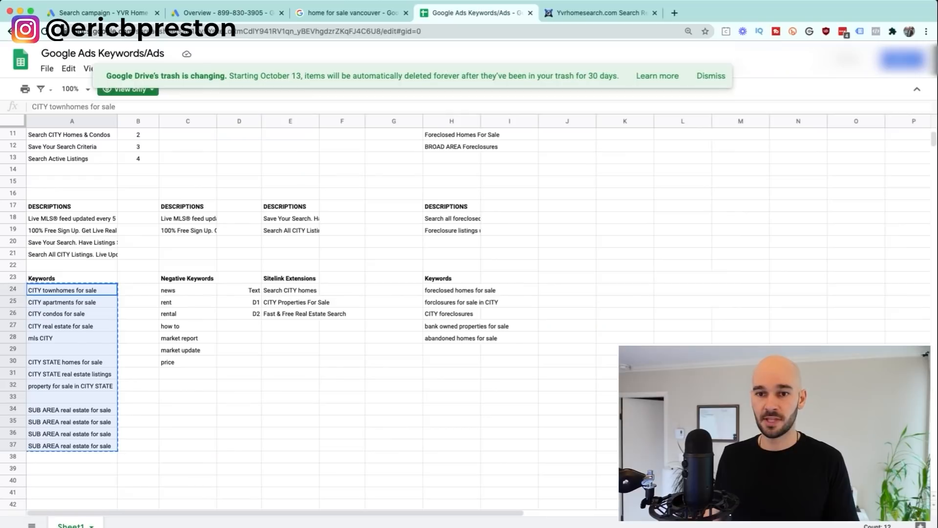
{"action": "left_click", "coordinate": [103, 14]}
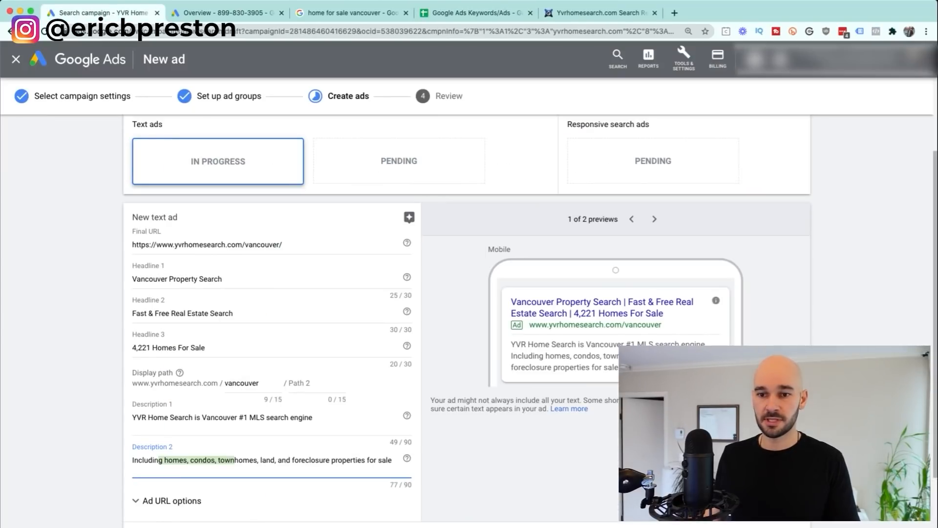
{"action": "triple_click", "coordinate": [181, 417]}
{"action": "type", "text": "Live MLS® feed updated every 5 minutes with automatic new listing notifications."}
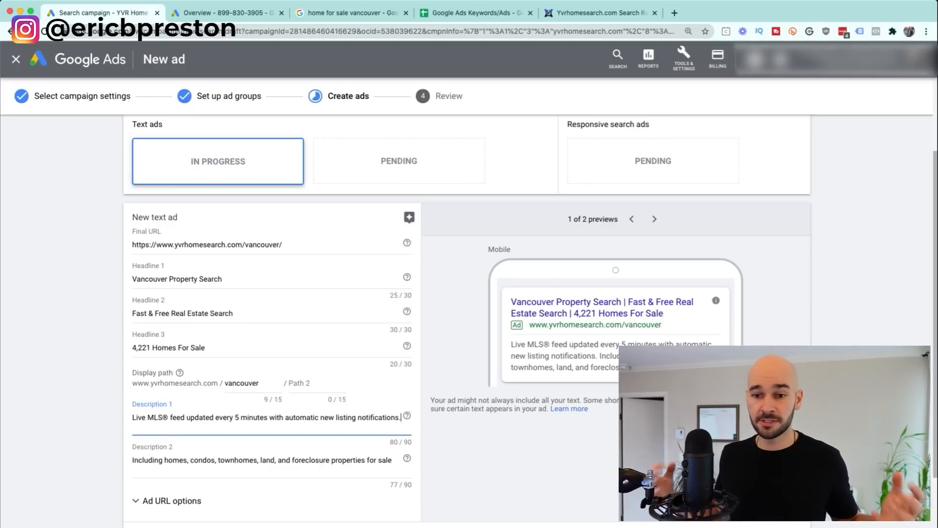
{"action": "left_click_drag", "start_coordinate": [230, 460], "coordinate": [389, 460]}
{"action": "left_click", "coordinate": [389, 460]}
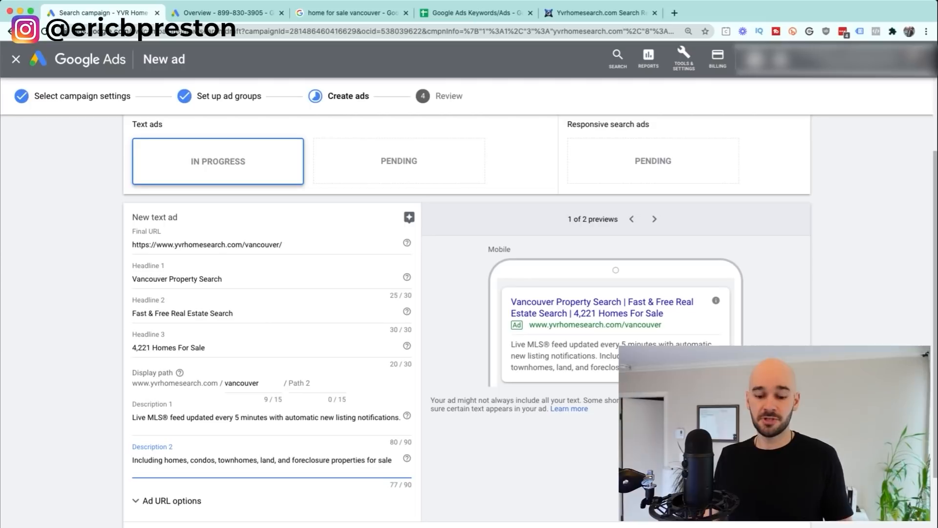
{"action": "key", "text": "shift+Tab"}
{"action": "type", "text": "YVR Home Search is Vancouver #1 MLS search engine"}
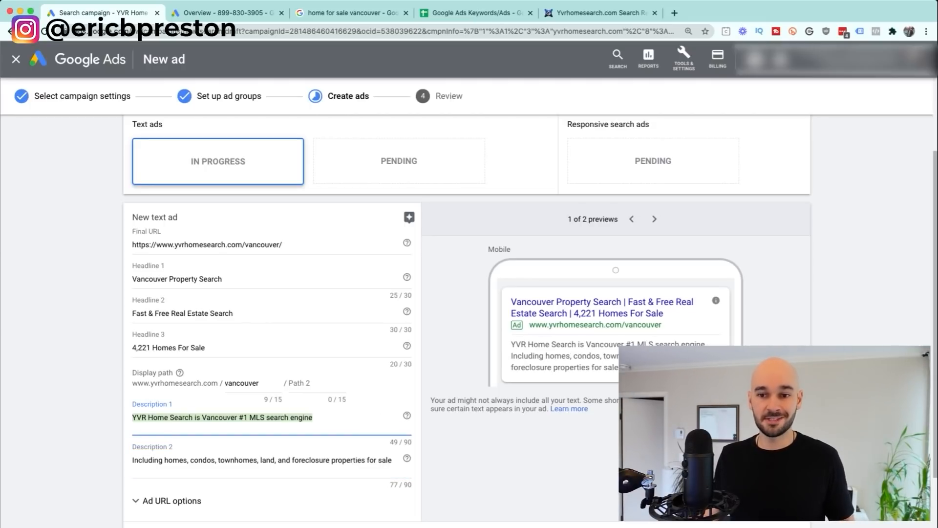
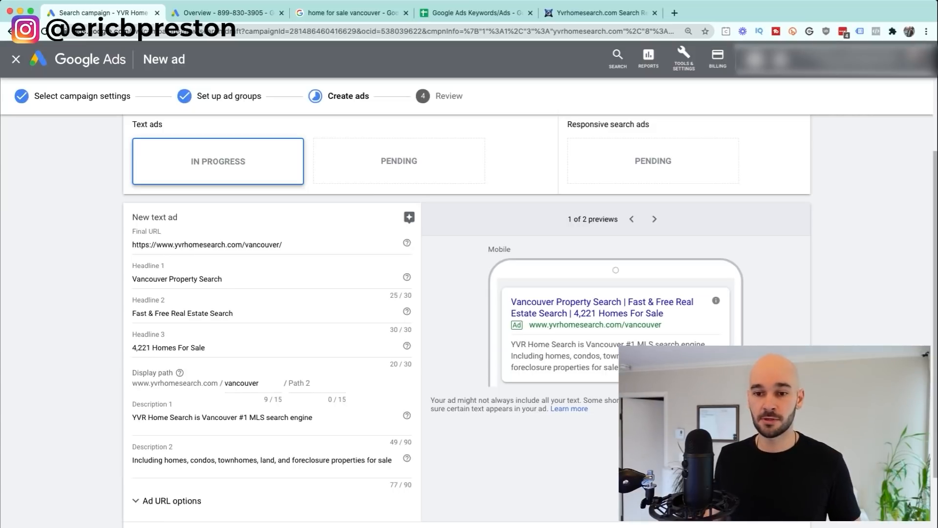
Step: Save the Vancouver Property Search text ad and open a new text ad form for the Vancouver ad group
{"action": "scroll", "coordinate": [466, 318], "scroll_direction": "down", "scroll_amount": 2}
{"action": "scroll", "coordinate": [467, 318], "scroll_direction": "up", "scroll_amount": 3}
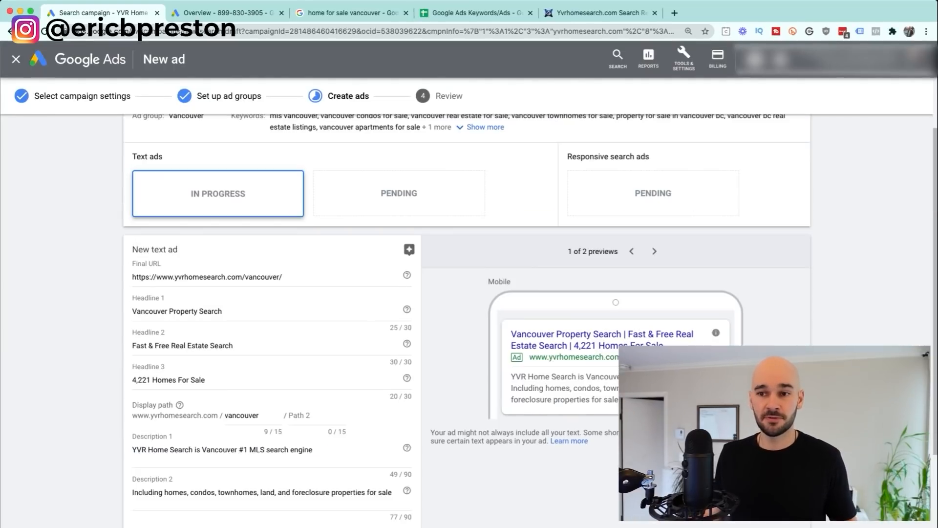
{"action": "scroll", "coordinate": [467, 318], "scroll_direction": "down", "scroll_amount": 2}
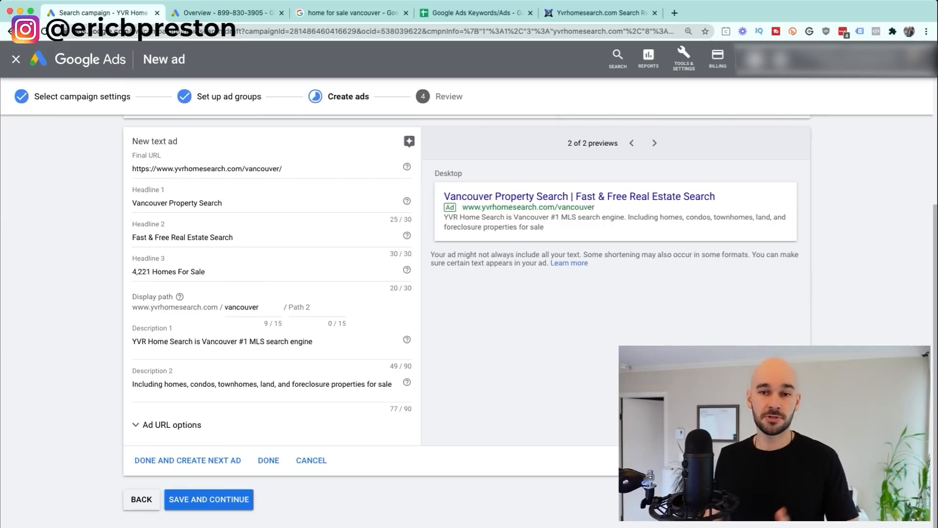
{"action": "scroll", "coordinate": [467, 318], "scroll_direction": "up", "scroll_amount": 3}
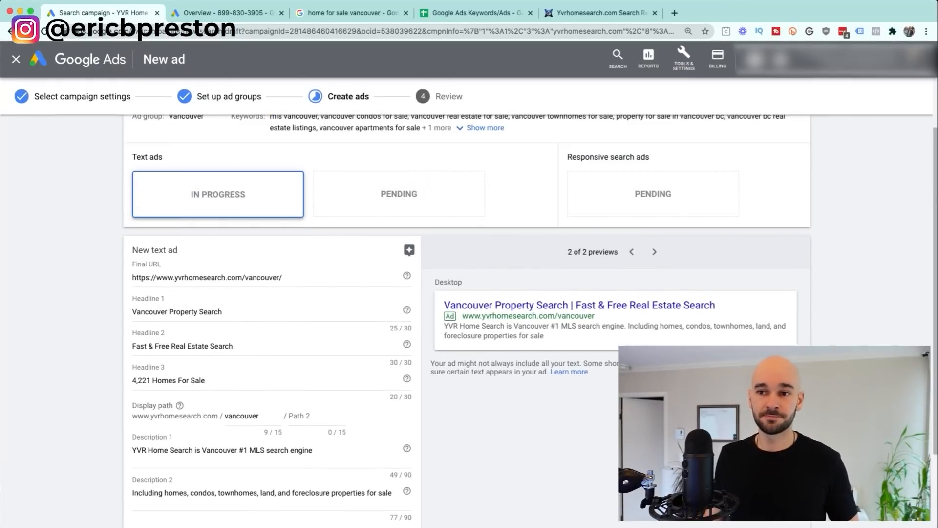
{"action": "scroll", "coordinate": [466, 317], "scroll_direction": "down", "scroll_amount": 3}
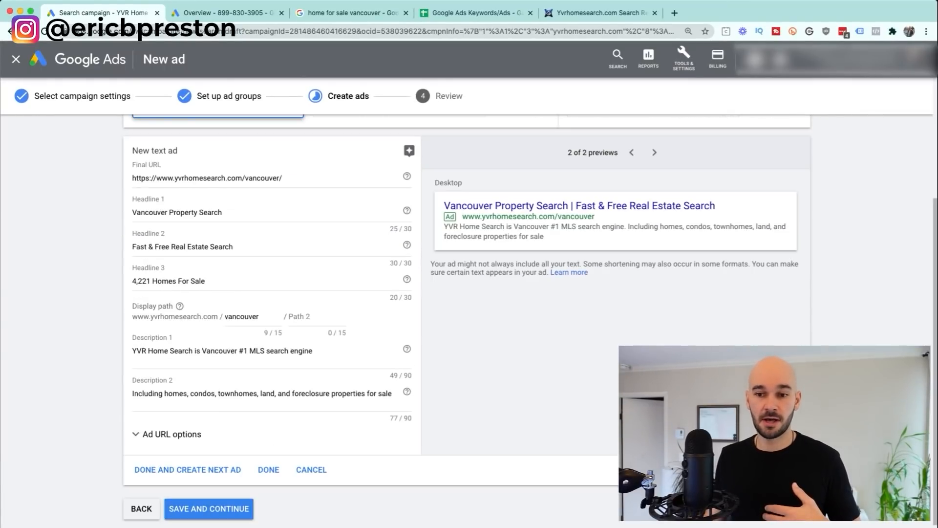
{"action": "left_click", "coordinate": [188, 469]}
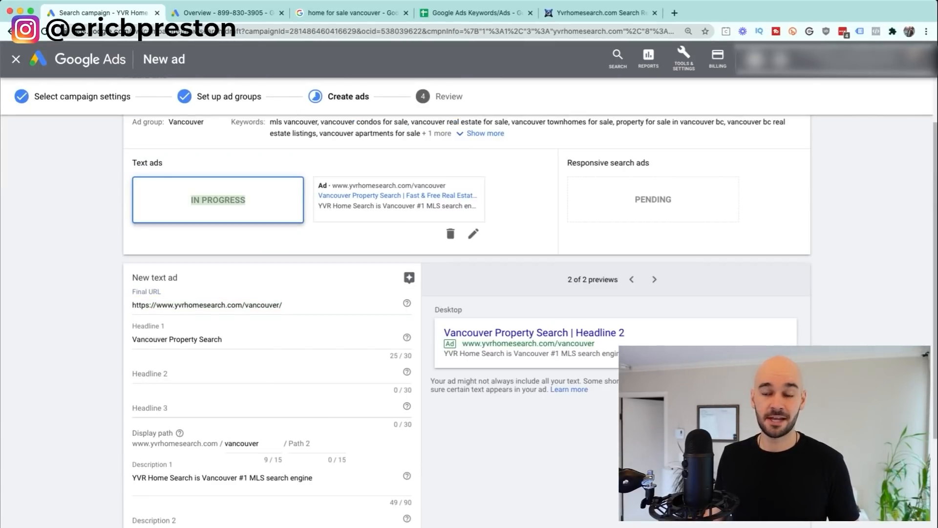
Step: Save the second Vancouver text ad and review the new responsive ad's three carried-over headlines
{"action": "scroll", "coordinate": [269, 440], "scroll_direction": "down", "scroll_amount": 3}
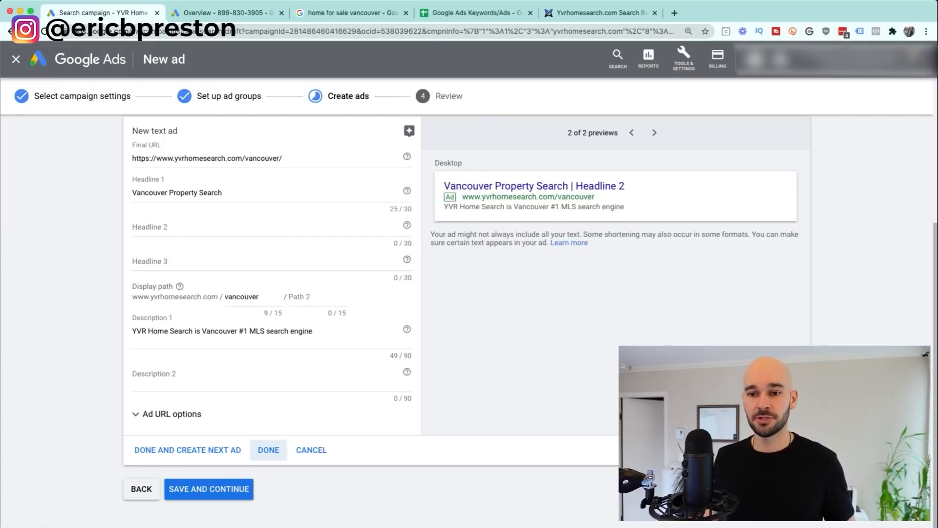
{"action": "left_click", "coordinate": [187, 449]}
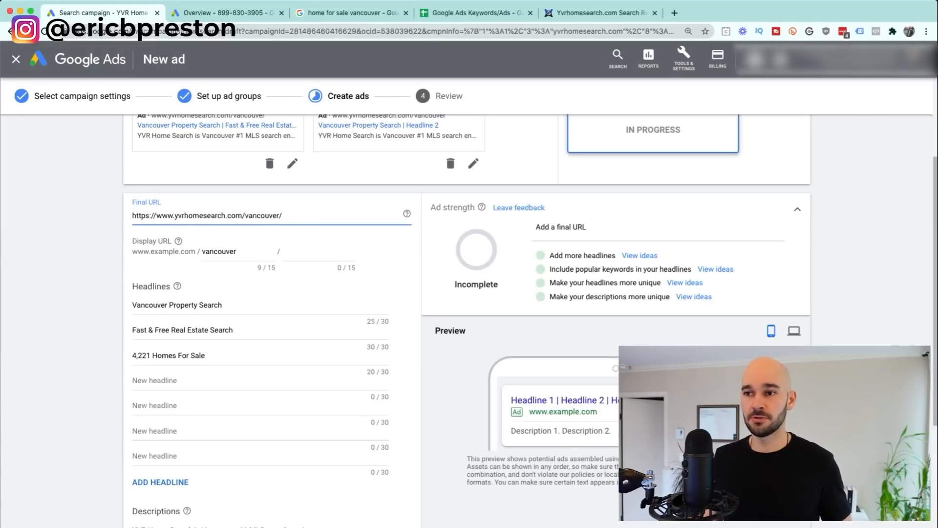
{"action": "scroll", "coordinate": [467, 313], "scroll_direction": "up", "scroll_amount": 3}
{"action": "left_click_drag", "start_coordinate": [567, 228], "coordinate": [684, 266]}
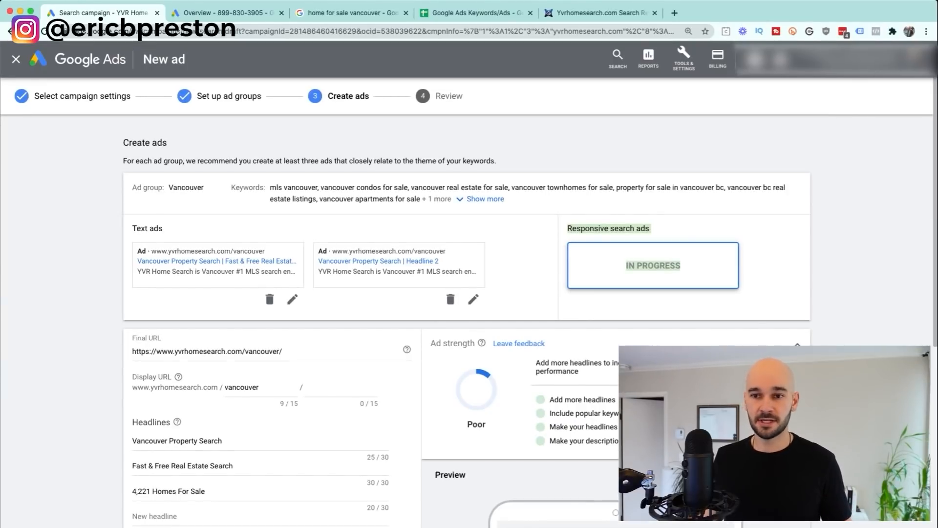
{"action": "scroll", "coordinate": [467, 313], "scroll_direction": "down", "scroll_amount": 5}
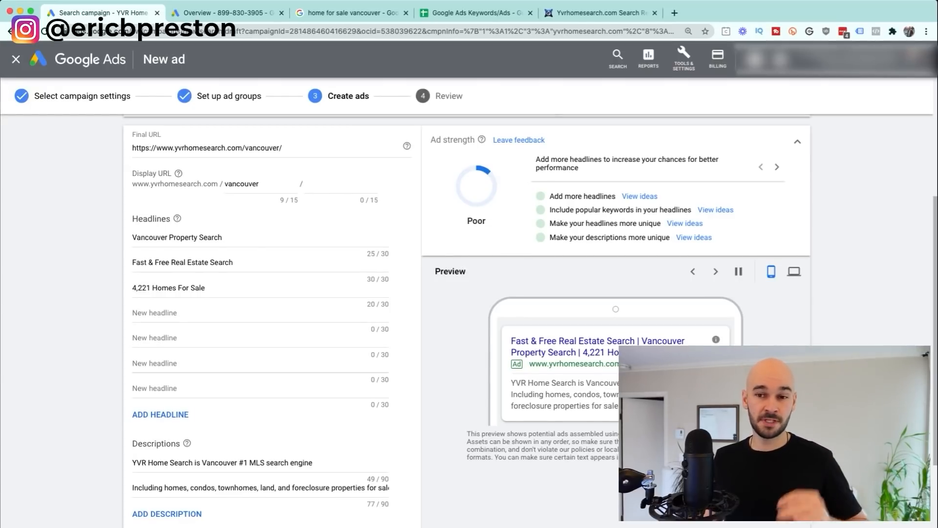
Step: Add headlines Vancouver Home Search, Live MLS Search and Updated Listings 24/7 to the responsive ad
{"action": "left_click", "coordinate": [196, 312]}
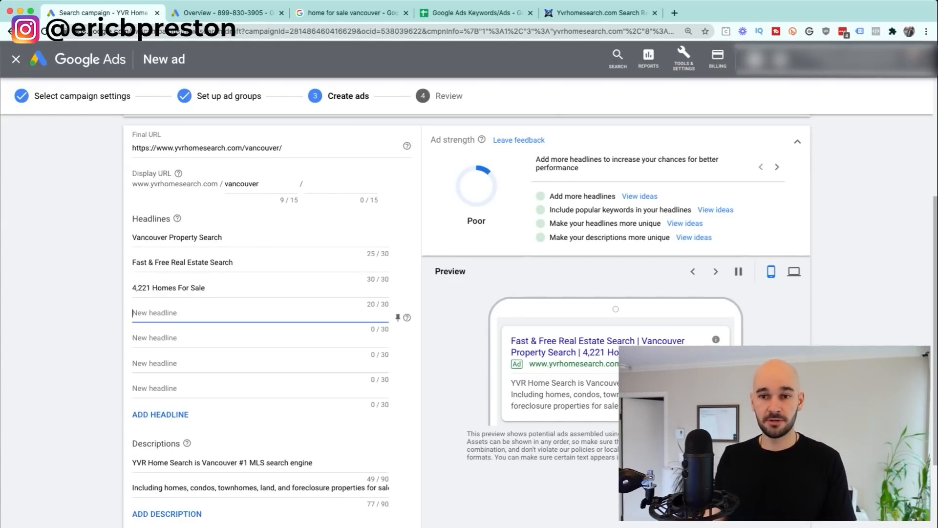
{"action": "type", "text": "Vancouver Ho"}
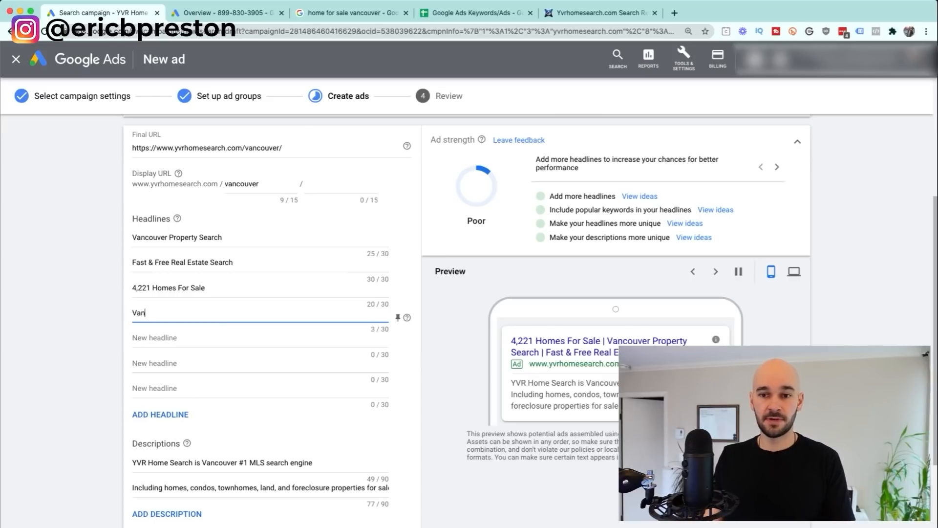
{"action": "type", "text": "me Search"}
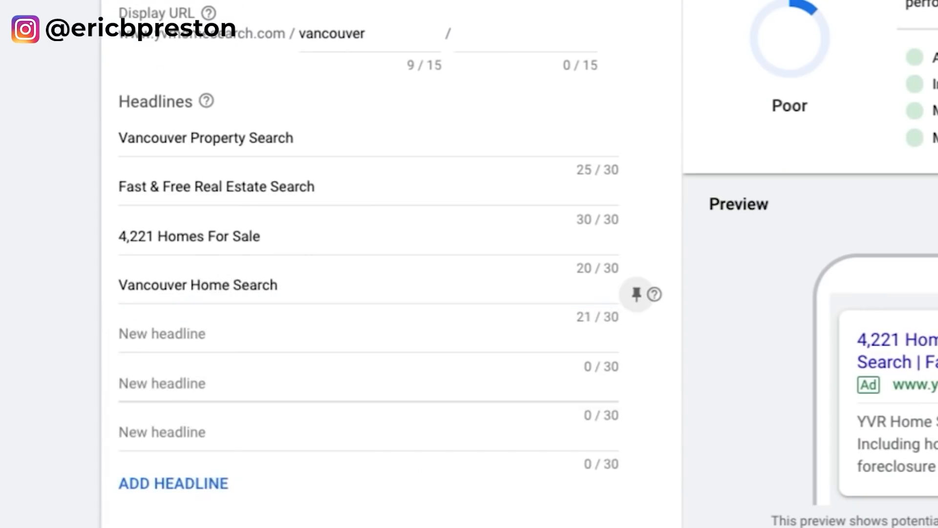
{"action": "key", "text": "Tab"}
{"action": "key", "text": "Tab"}
{"action": "type", "text": "Live"}
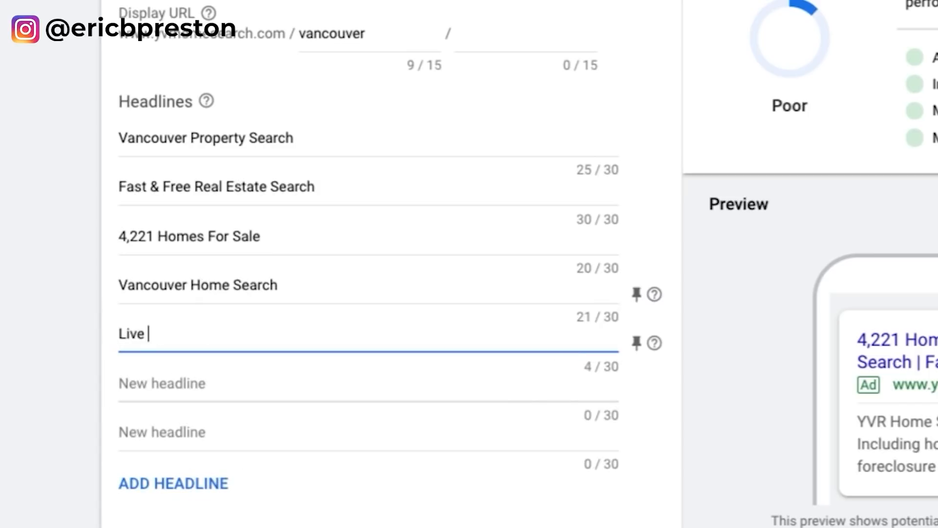
{"action": "type", "text": " MLS Search"}
{"action": "key", "text": "Tab"}
{"action": "key", "text": "Tab"}
{"action": "key", "text": "Tab"}
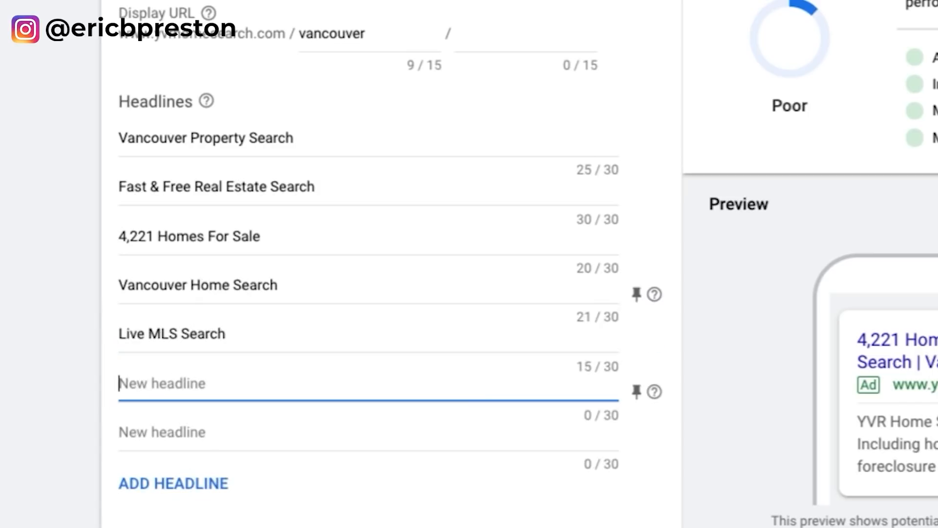
{"action": "type", "text": "Updated Listings 34"}
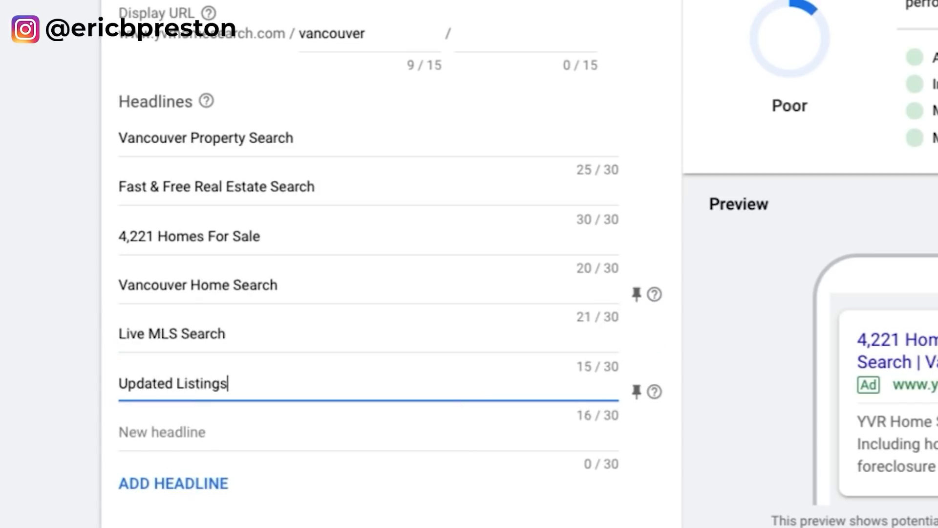
{"action": "type", "text": "/7"}
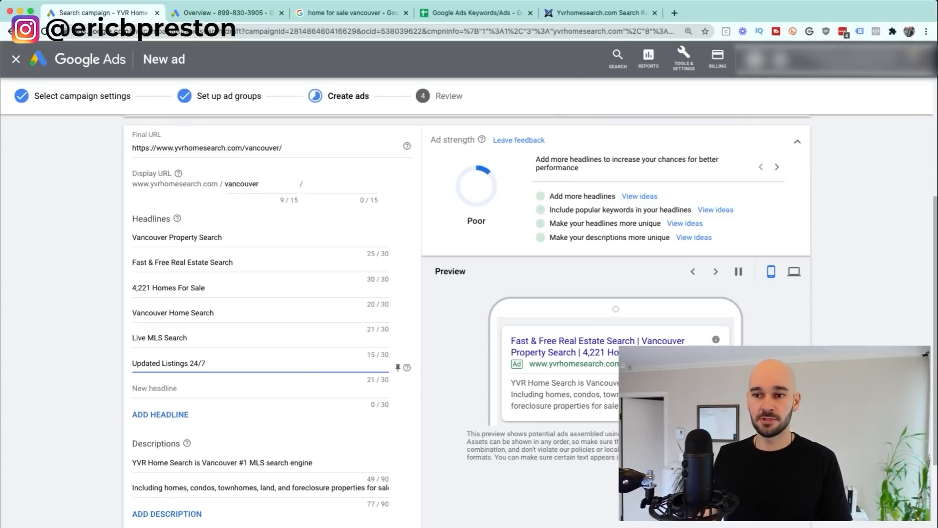
{"action": "left_click", "coordinate": [69, 283]}
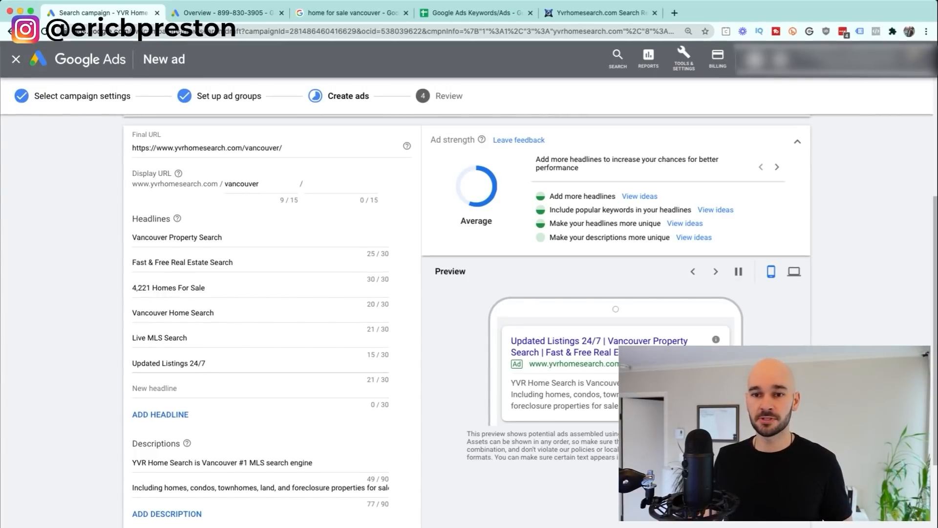
{"action": "left_click_drag", "start_coordinate": [132, 262], "coordinate": [233, 262]}
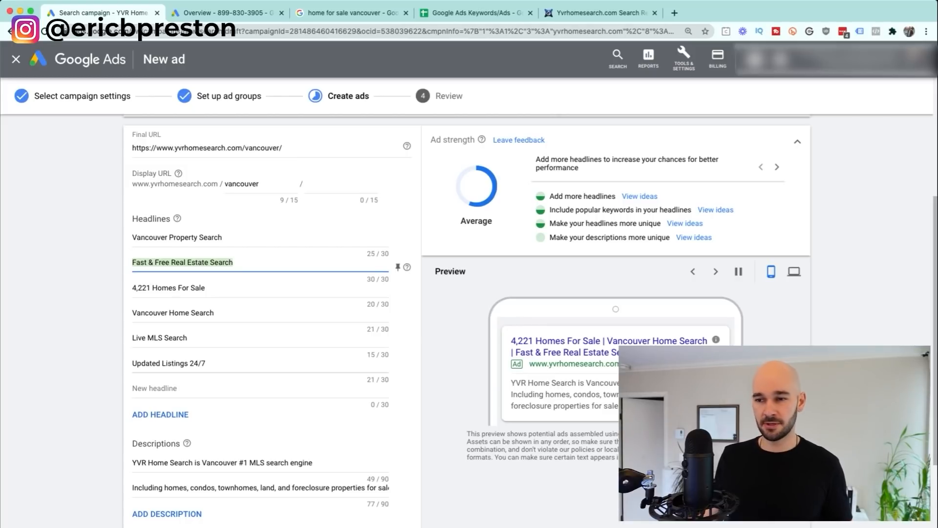
Step: Cycle the ad preview through several headline combinations
{"action": "left_click_drag", "start_coordinate": [511, 352], "coordinate": [617, 353]}
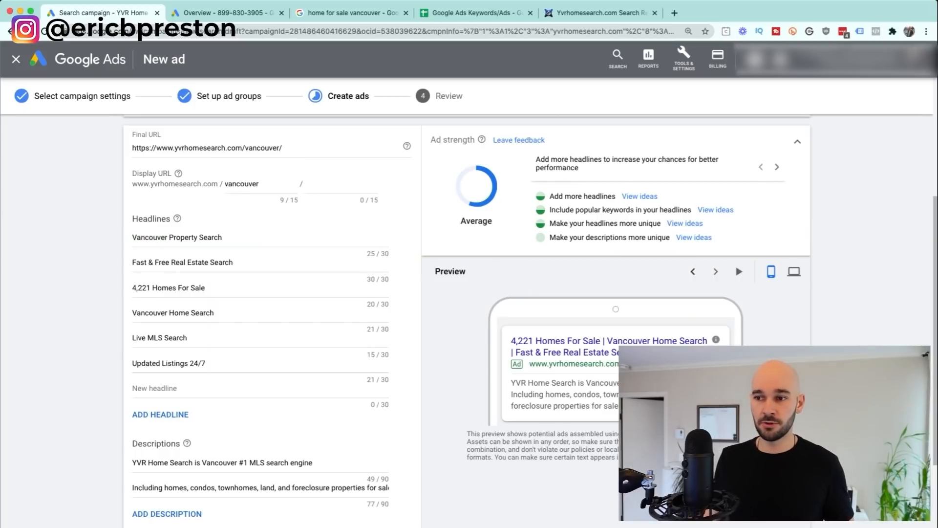
{"action": "left_click", "coordinate": [715, 271]}
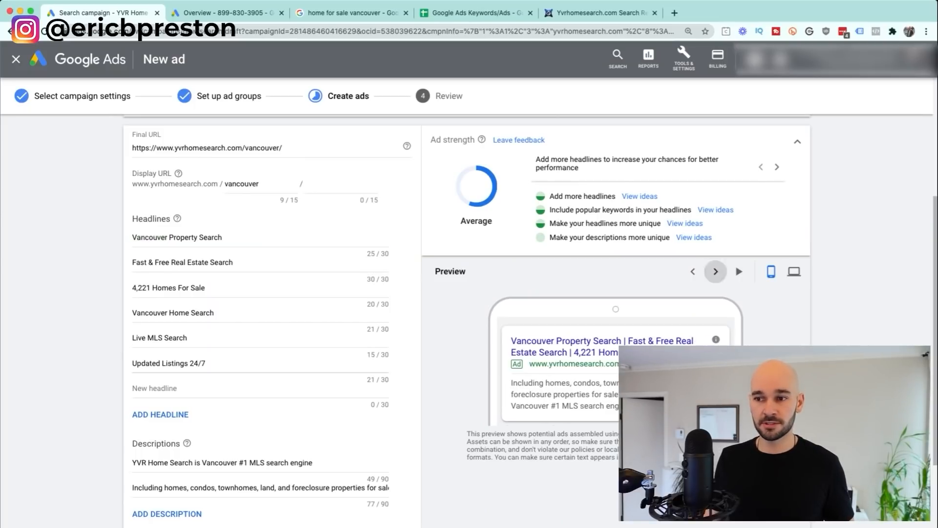
{"action": "left_click", "coordinate": [715, 271]}
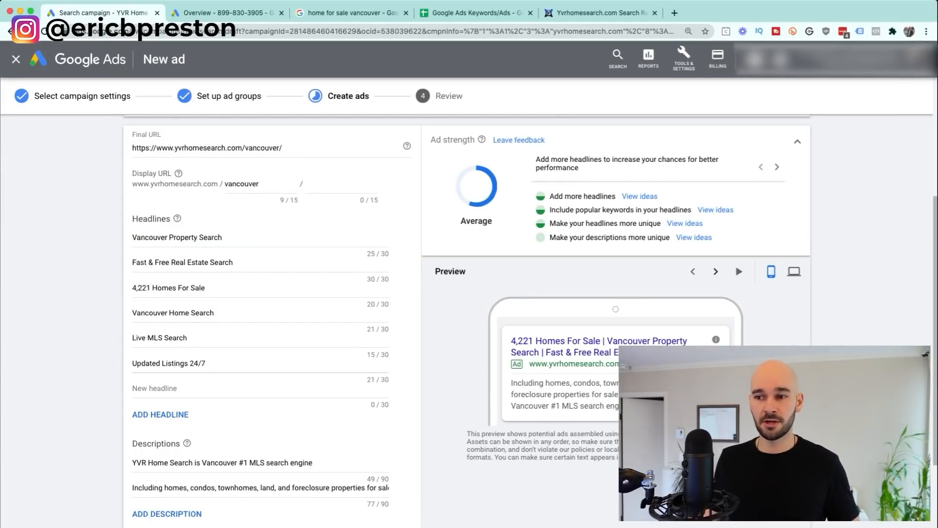
{"action": "left_click", "coordinate": [715, 271]}
{"action": "left_click", "coordinate": [716, 271]}
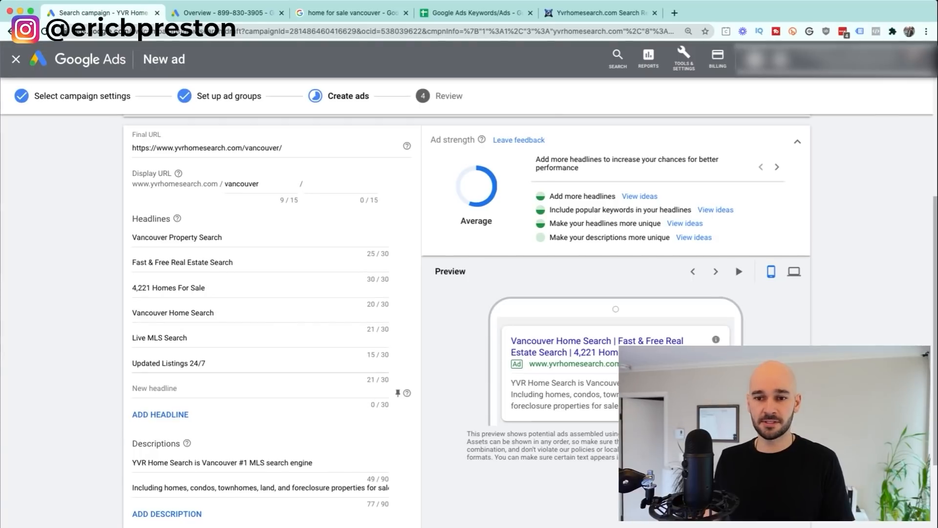
Step: Add two headline slots and draft the headlines 'Save Your Sear' and 'New Listings'
{"action": "left_click", "coordinate": [160, 414]}
{"action": "left_click", "coordinate": [160, 414]}
{"action": "left_click", "coordinate": [176, 337]}
{"action": "type", "text": "save"}
{"action": "key", "text": "BackSpace"}
{"action": "key", "text": "BackSpace"}
{"action": "type", "text": "Save Your Search"}
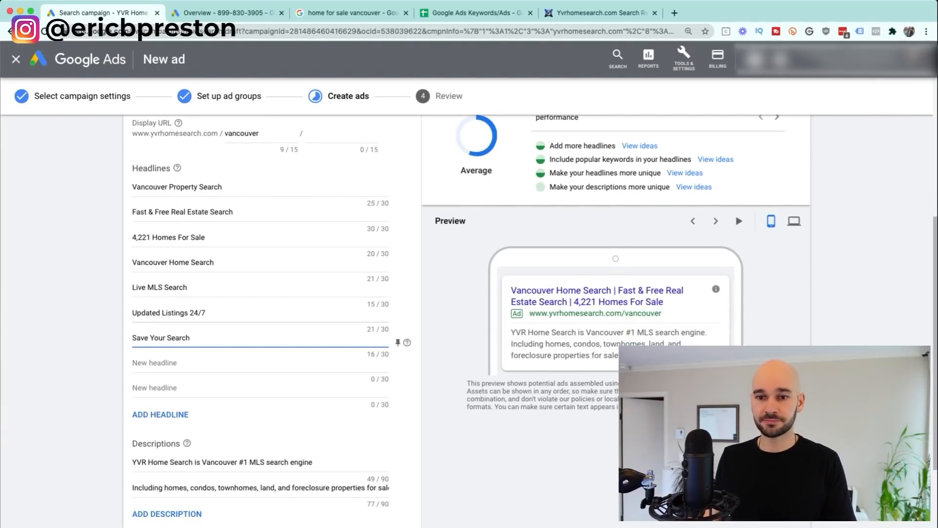
{"action": "key", "text": "Tab"}
{"action": "type", "text": "New L"}
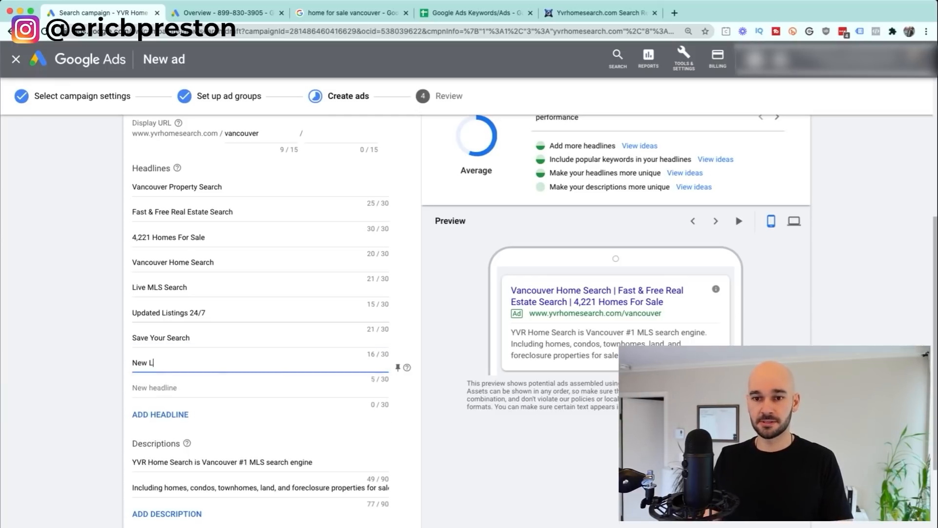
{"action": "type", "text": "istings"}
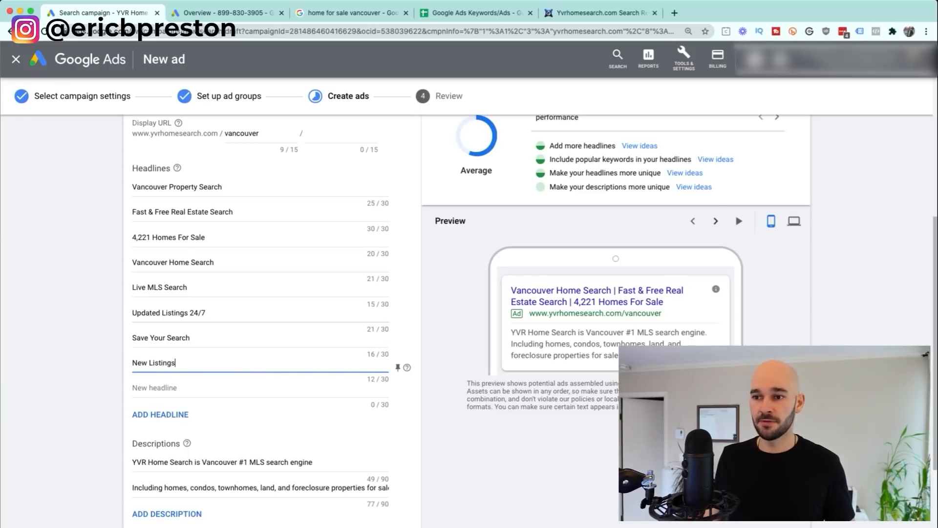
Step: Clear both draft headlines, then bring up pin positions for Vancouver Property Search
{"action": "left_click", "coordinate": [715, 220]}
{"action": "left_click", "coordinate": [715, 220]}
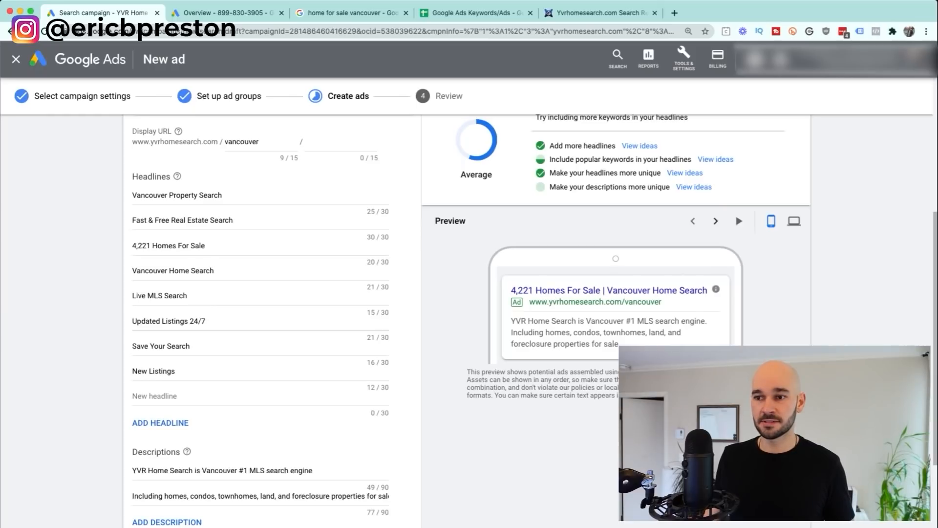
{"action": "left_click", "coordinate": [715, 221]}
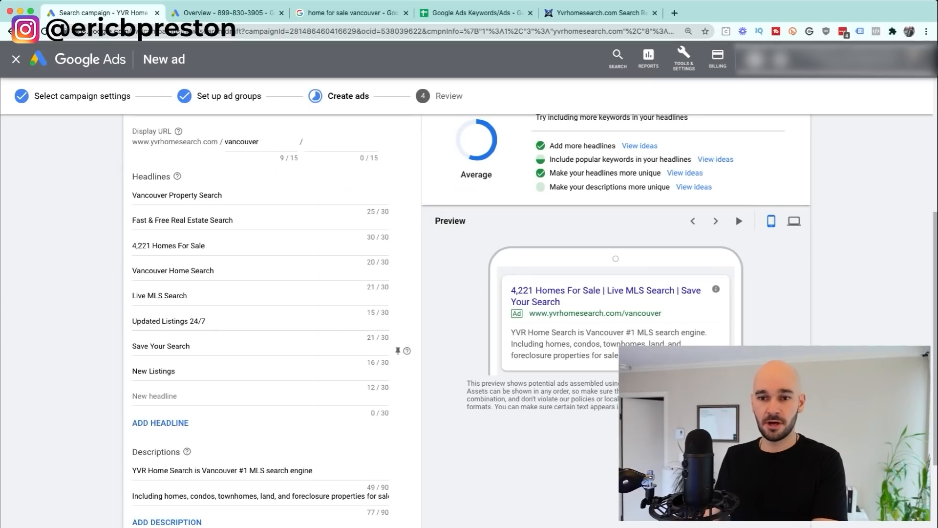
{"action": "double_click", "coordinate": [162, 371]}
{"action": "key", "text": "Right"}
{"action": "key", "text": "super+a"}
{"action": "key", "text": "BackSpace"}
{"action": "key", "text": "shift+Tab"}
{"action": "key", "text": "BackSpace"}
{"action": "key", "text": "Escape"}
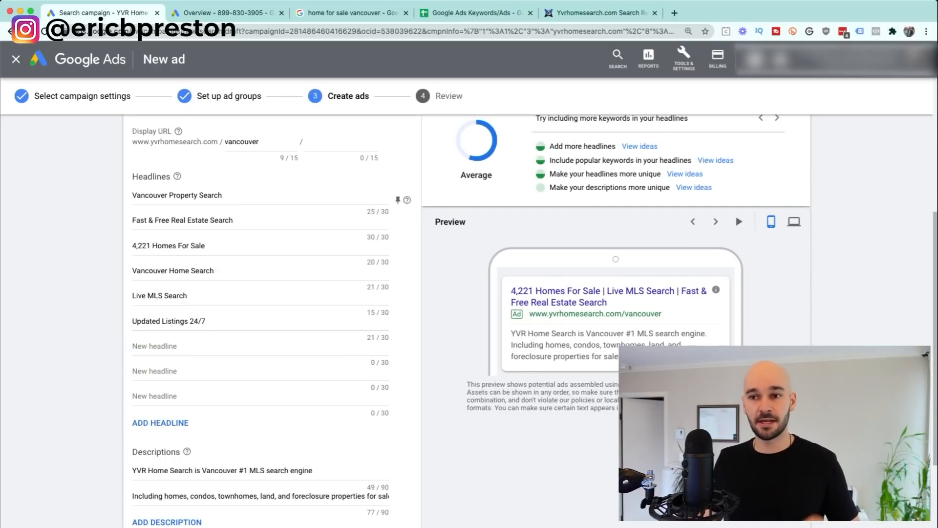
{"action": "left_click", "coordinate": [397, 200]}
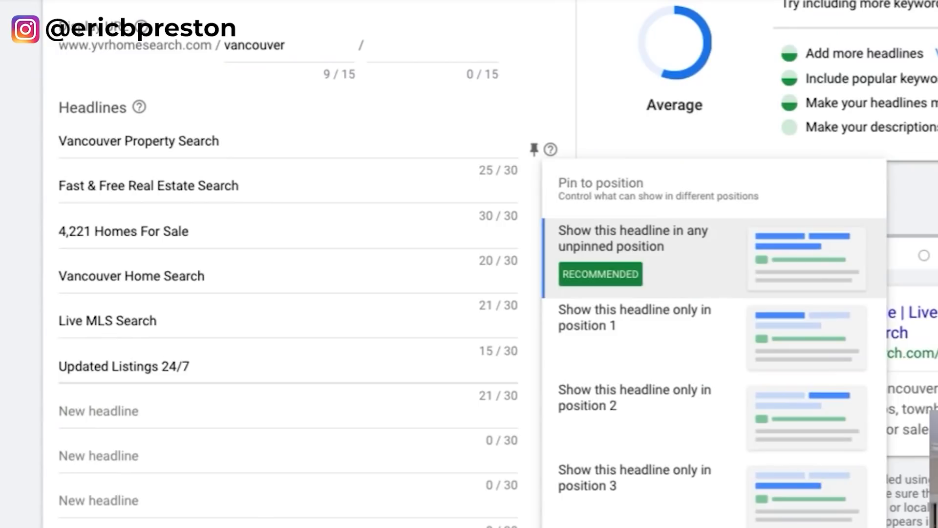
Step: Pin Vancouver Property Search to position 1, and add Vancouver MLS Search pinned to position 1
{"action": "left_click", "coordinate": [444, 292]}
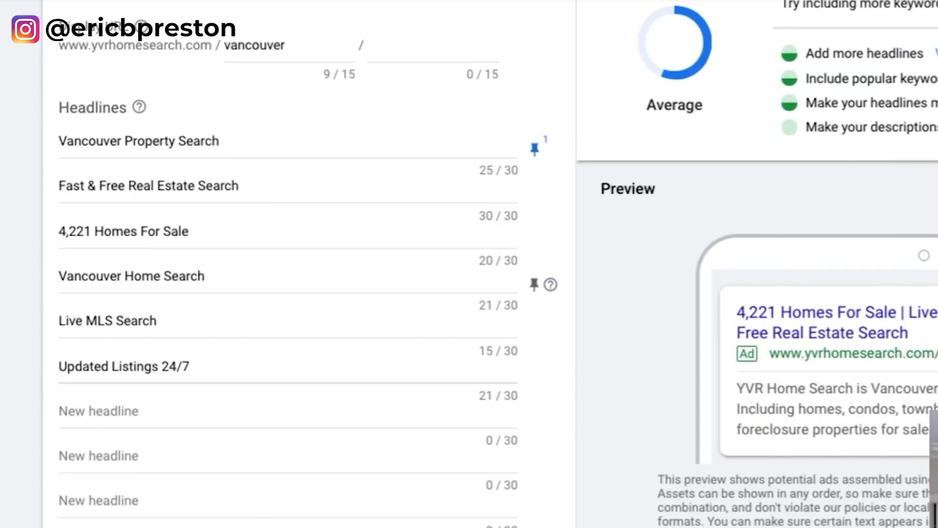
{"action": "left_click", "coordinate": [534, 284]}
{"action": "left_click", "coordinate": [288, 411]}
{"action": "type", "text": "Vancouver MLS Search"}
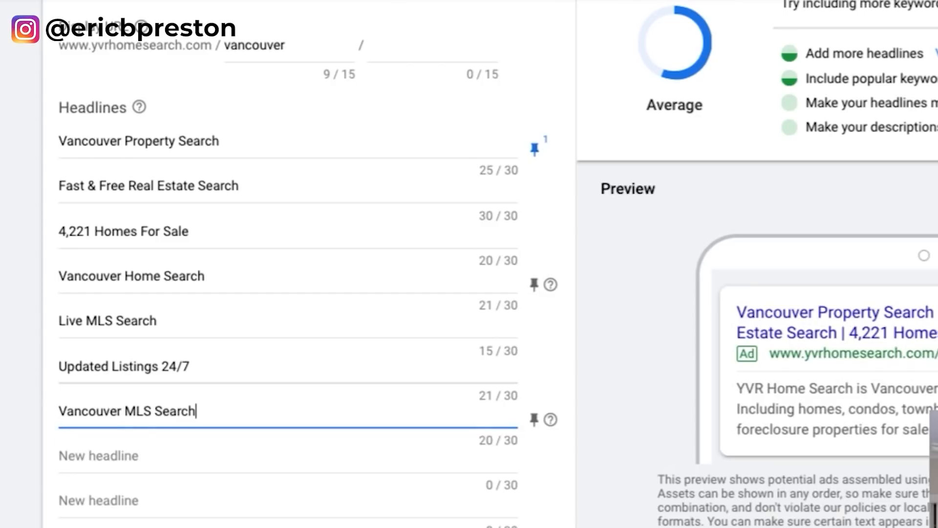
{"action": "left_click", "coordinate": [534, 420]}
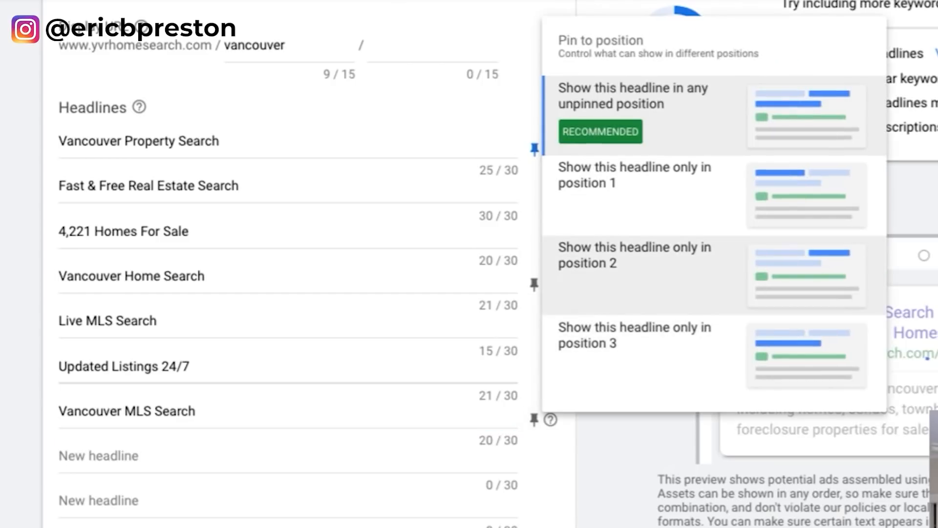
{"action": "left_click", "coordinate": [635, 195]}
Step: Pin Fast & Free Real Estate Search and Live MLS Search to 2, 4,221 Homes For Sale and Updated Listings 24/7 to 3, and Vancouver Home Search to 1
{"action": "left_click", "coordinate": [534, 194]}
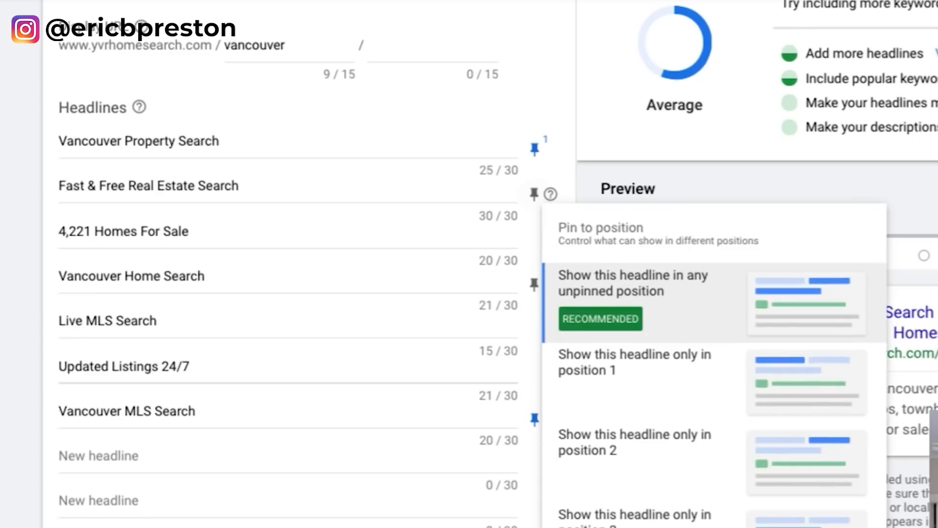
{"action": "left_click", "coordinate": [635, 442]}
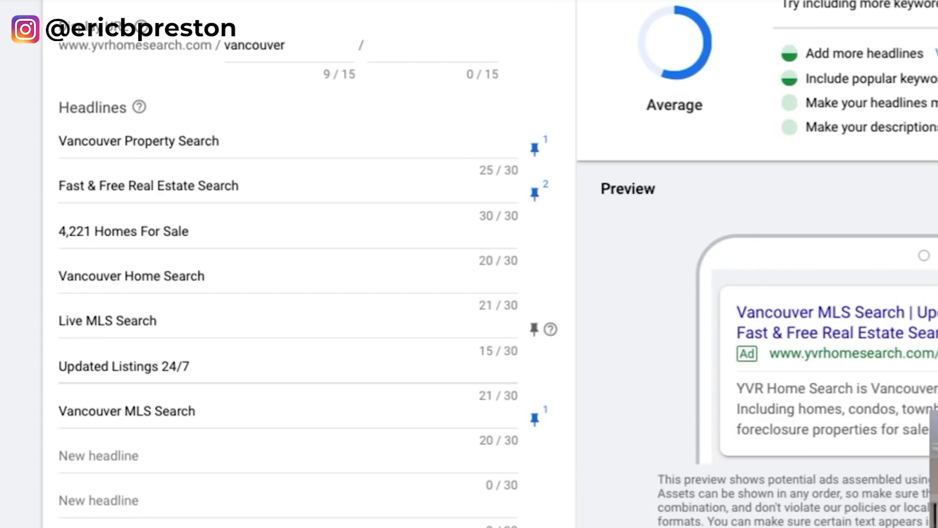
{"action": "left_click", "coordinate": [534, 329]}
{"action": "left_click", "coordinate": [635, 526]}
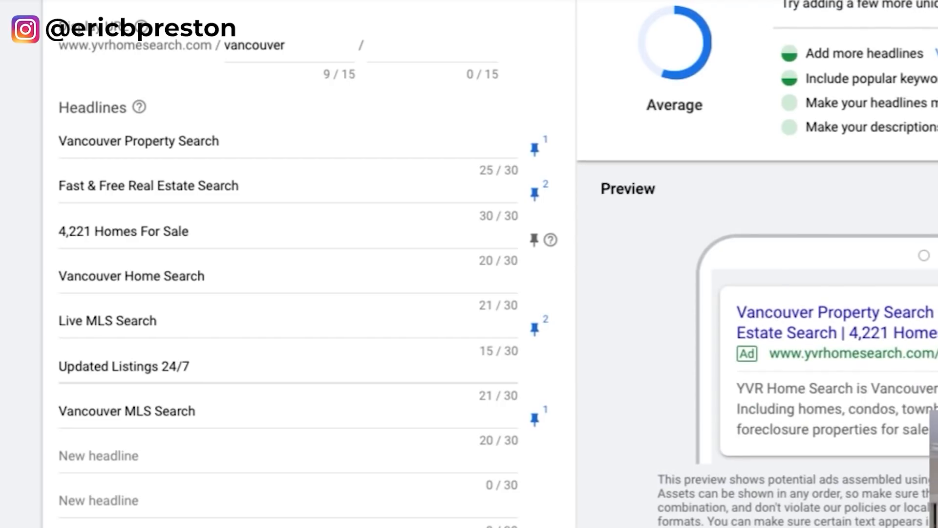
{"action": "left_click", "coordinate": [534, 239]}
{"action": "left_click", "coordinate": [635, 527]}
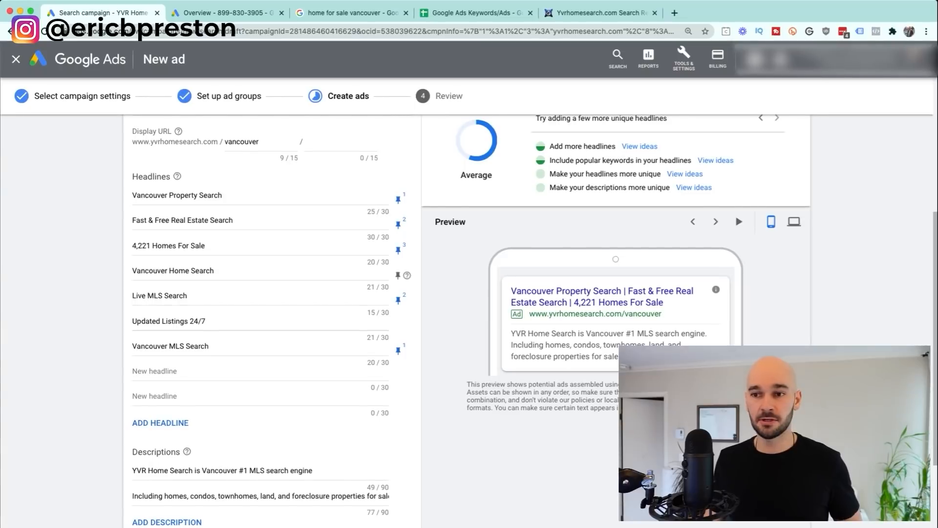
{"action": "left_click", "coordinate": [398, 275]}
{"action": "left_click", "coordinate": [455, 374]}
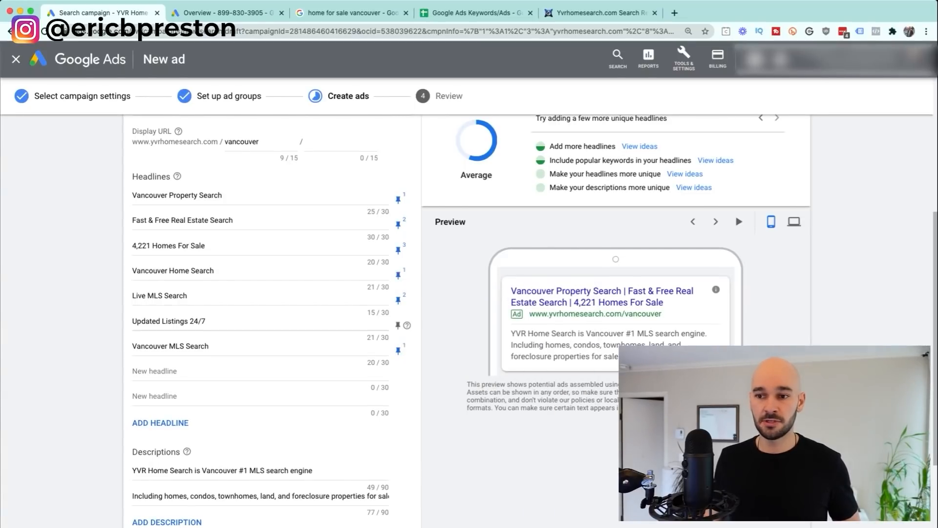
{"action": "left_click", "coordinate": [398, 325]}
{"action": "left_click", "coordinate": [454, 286]}
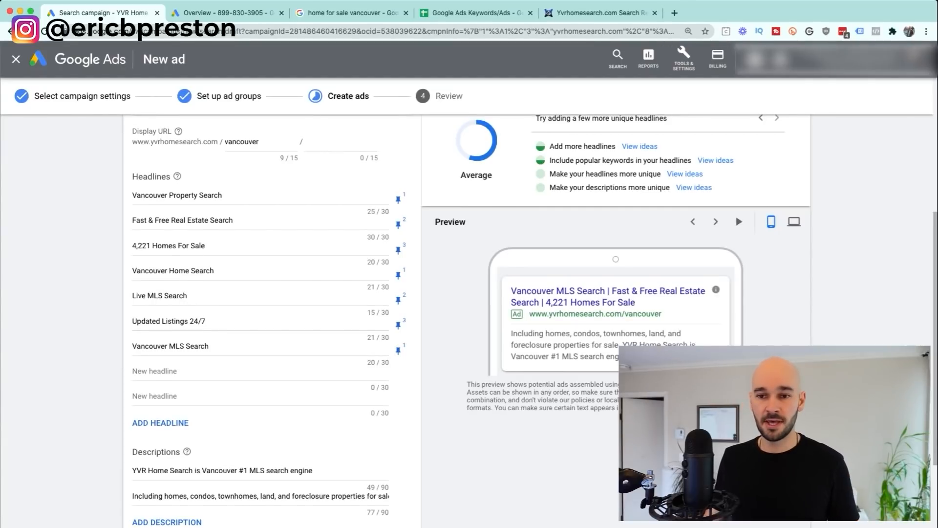
Step: Add the headline Save Your Search Criteria pinned to position 3
{"action": "left_click", "coordinate": [244, 370]}
{"action": "type", "text": "Sa"}
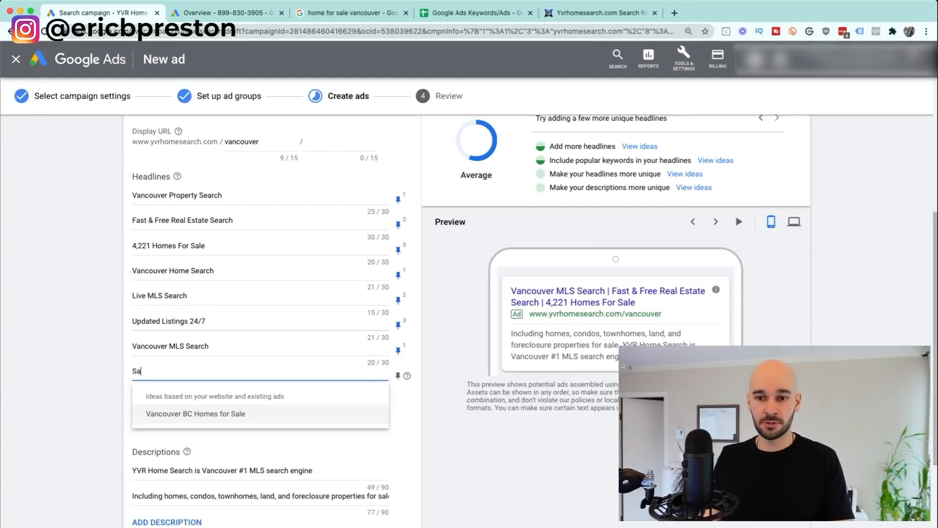
{"action": "type", "text": "ve Your Search Criteria"}
{"action": "left_click", "coordinate": [398, 376]}
{"action": "left_click", "coordinate": [439, 339]}
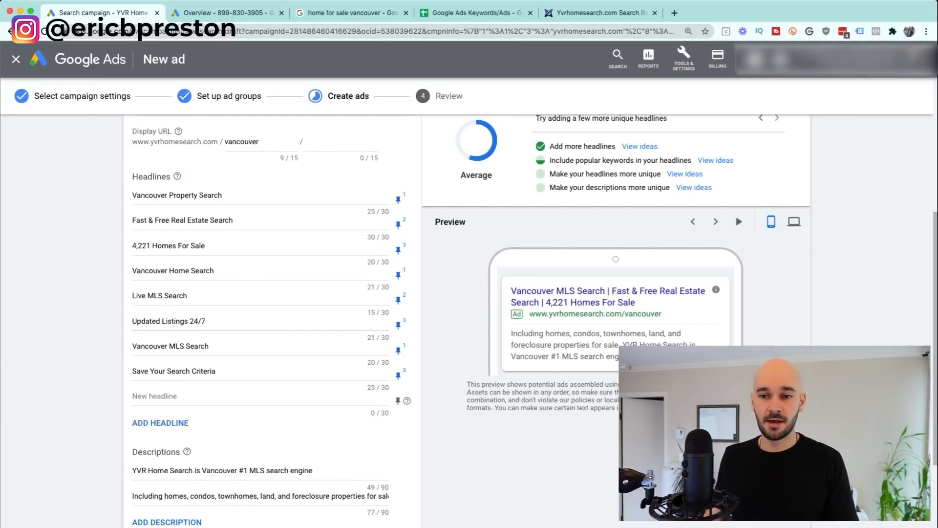
Step: Try the suggested headline Vancouver BC Homes for Sale pinned to position 1, then delete it
{"action": "left_click", "coordinate": [260, 397]}
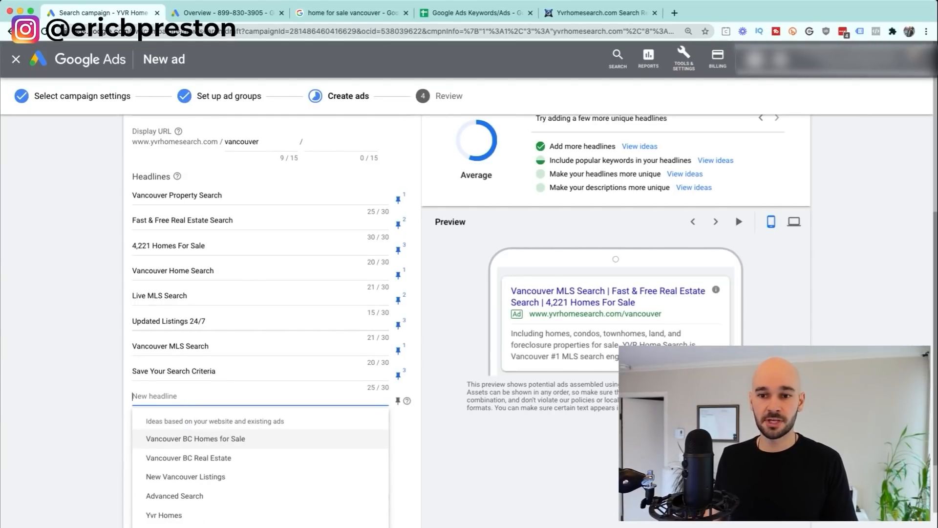
{"action": "scroll", "coordinate": [259, 440], "scroll_direction": "down", "scroll_amount": 3}
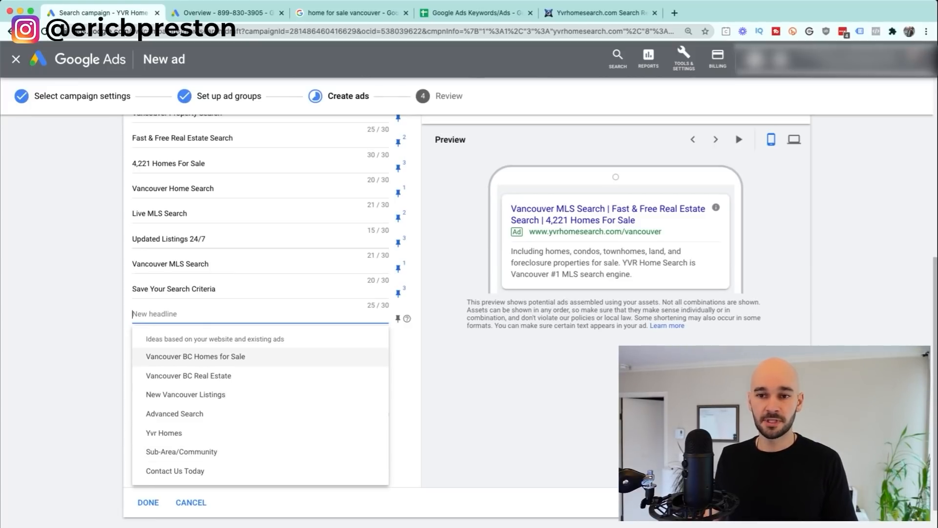
{"action": "left_click", "coordinate": [196, 356]}
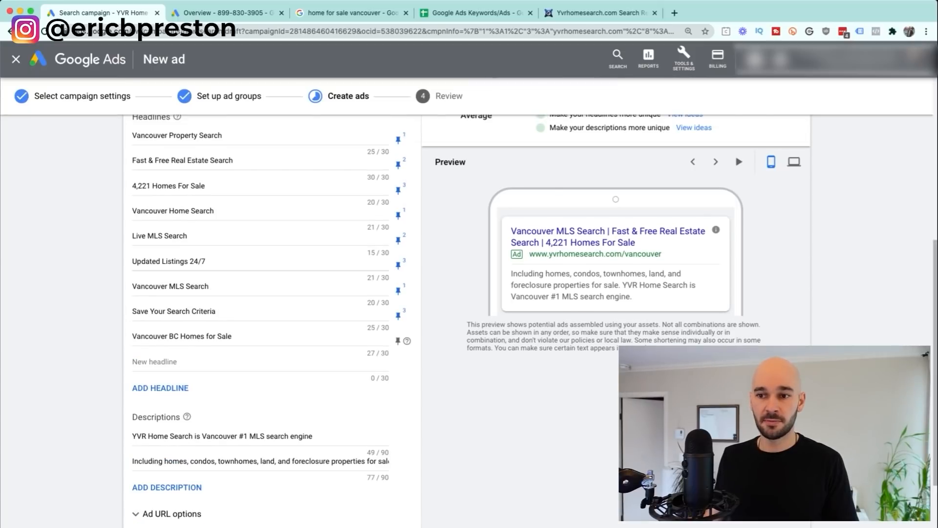
{"action": "left_click", "coordinate": [397, 340]}
{"action": "left_click", "coordinate": [430, 203]}
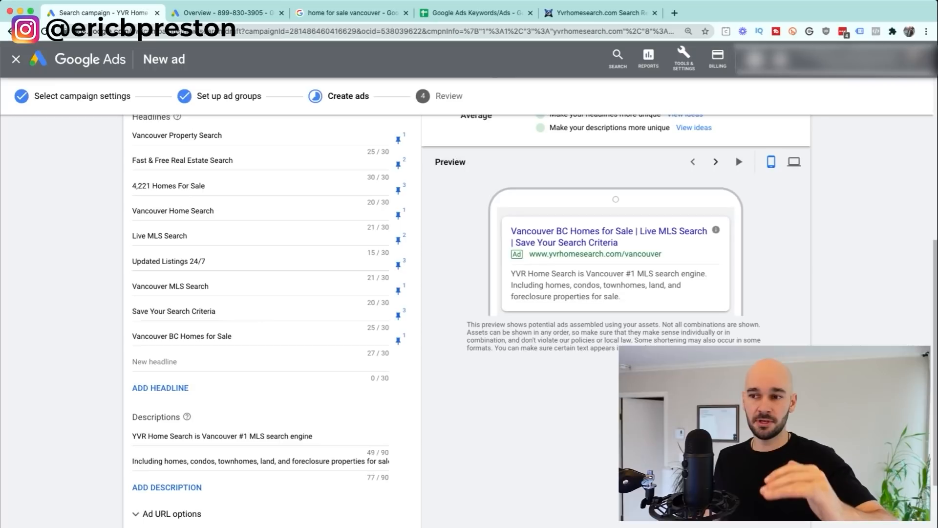
{"action": "left_click", "coordinate": [715, 162]}
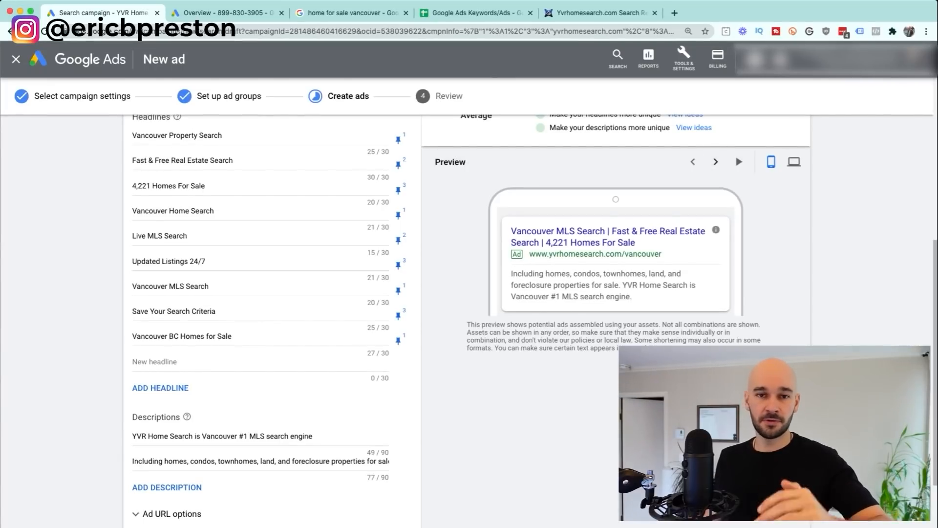
{"action": "left_click", "coordinate": [715, 162]}
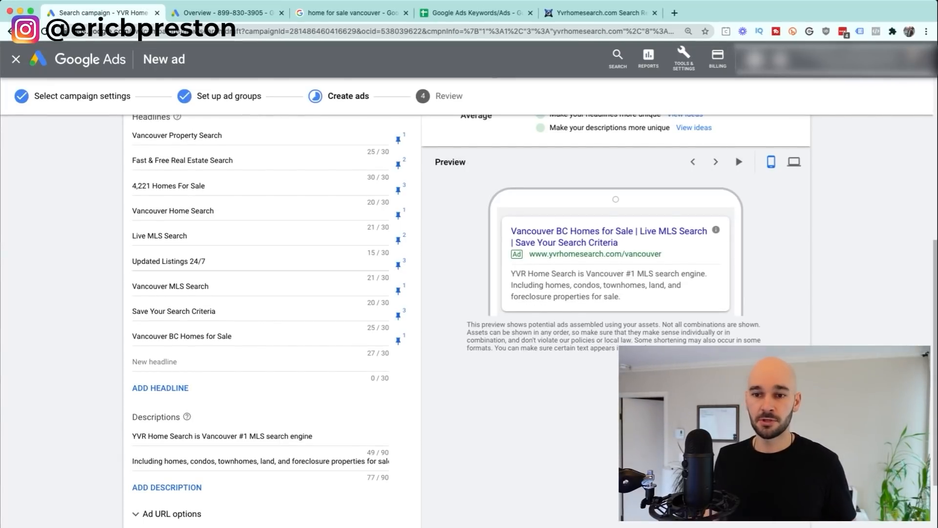
{"action": "scroll", "coordinate": [469, 317], "scroll_direction": "up", "scroll_amount": 2}
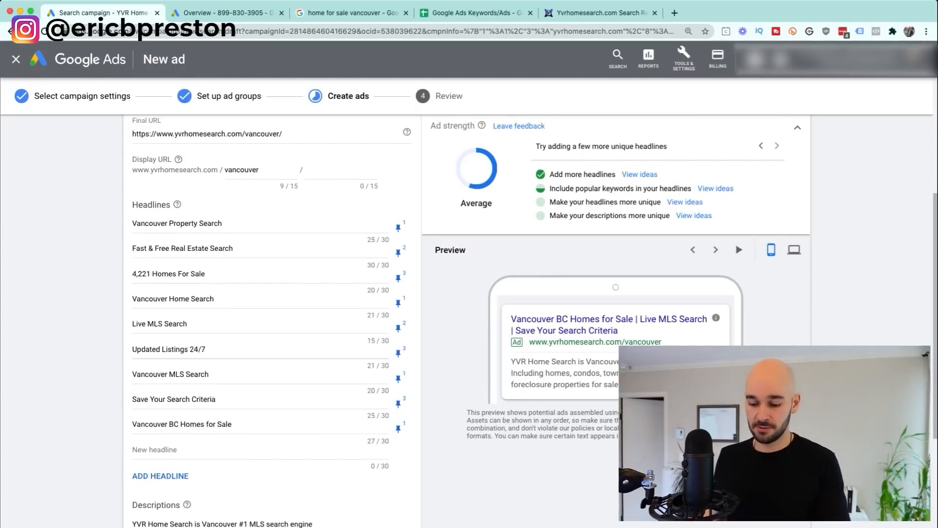
{"action": "triple_click", "coordinate": [182, 424]}
{"action": "key", "text": "BackSpace"}
{"action": "left_click", "coordinate": [73, 424]}
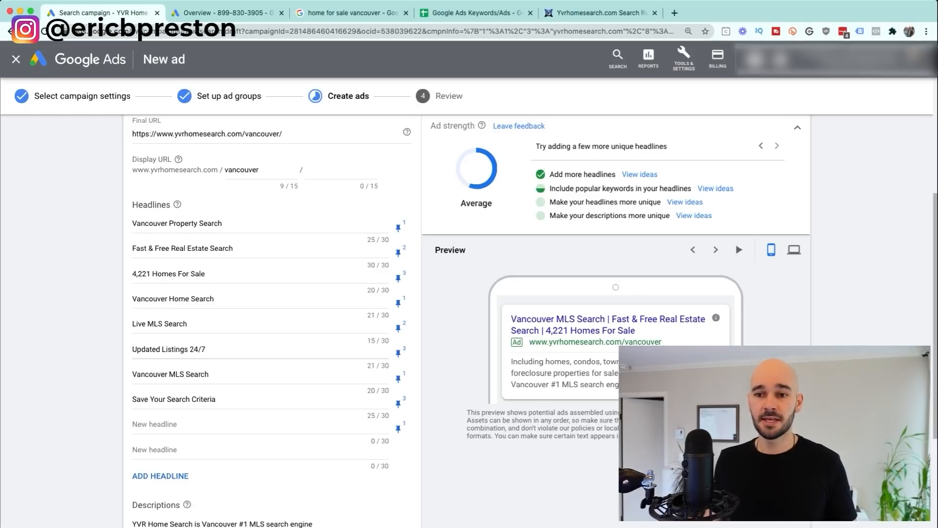
Step: Add third and fourth description slots, leaving the first description unpinned
{"action": "scroll", "coordinate": [469, 317], "scroll_direction": "down", "scroll_amount": 4}
{"action": "left_click", "coordinate": [167, 387]}
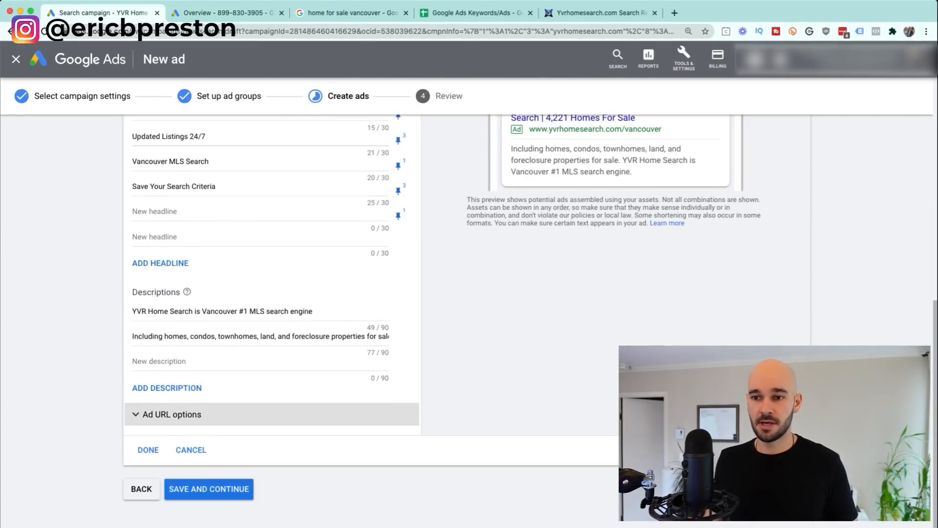
{"action": "left_click", "coordinate": [166, 387]}
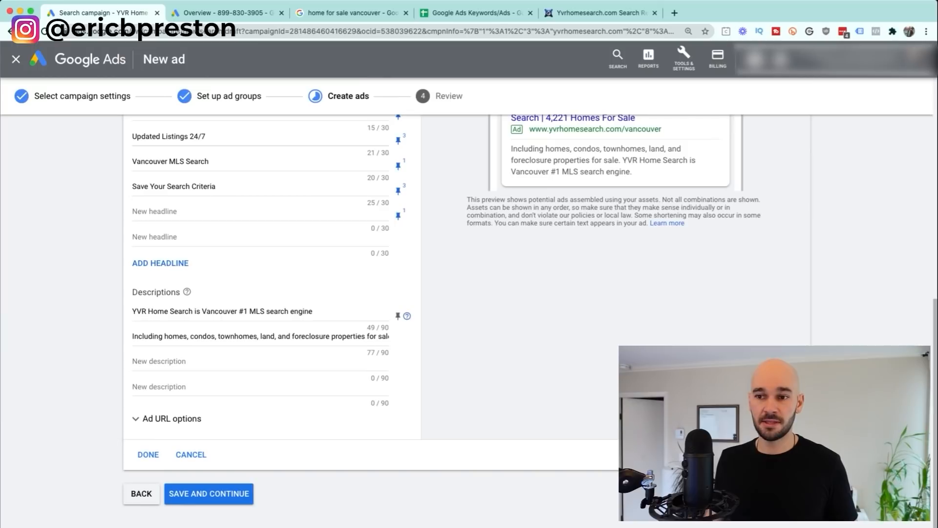
{"action": "left_click", "coordinate": [397, 316]}
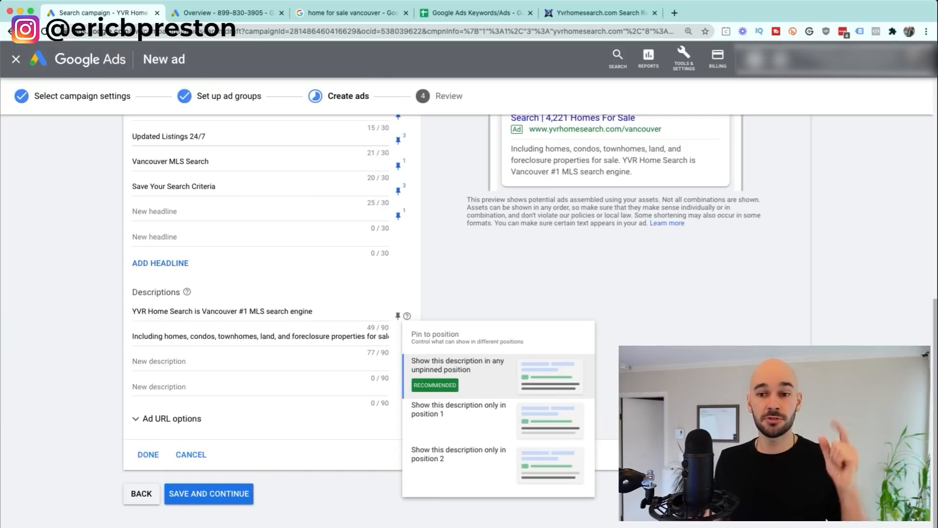
{"action": "key", "text": "Escape"}
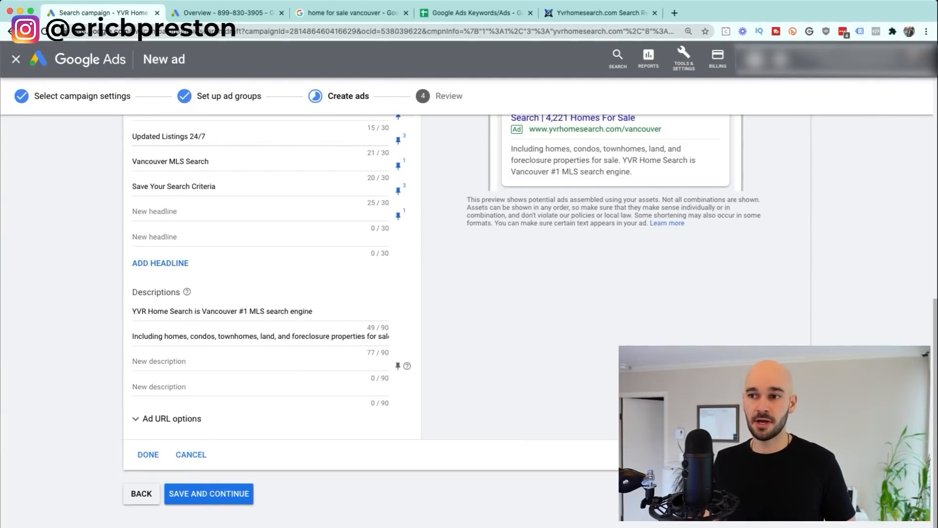
{"action": "scroll", "coordinate": [469, 307], "scroll_direction": "up", "scroll_amount": 5}
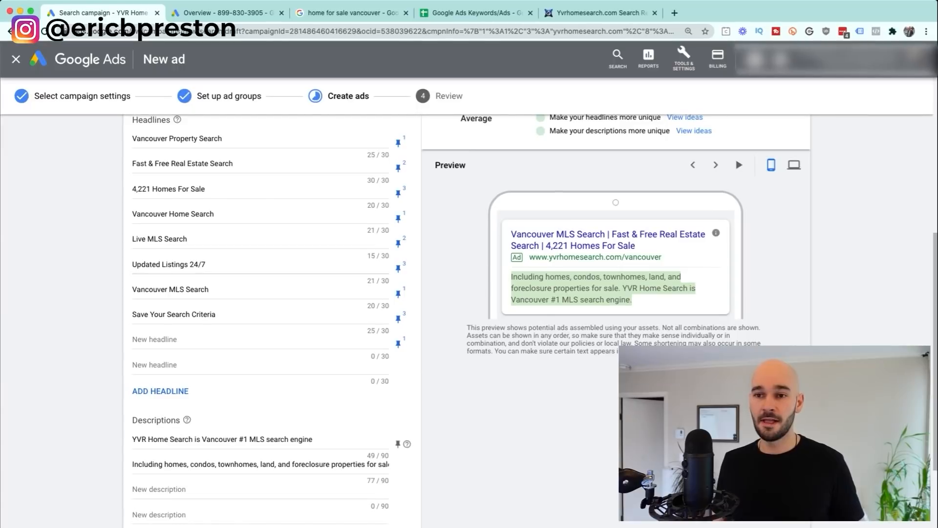
{"action": "scroll", "coordinate": [271, 318], "scroll_direction": "up", "scroll_amount": 4}
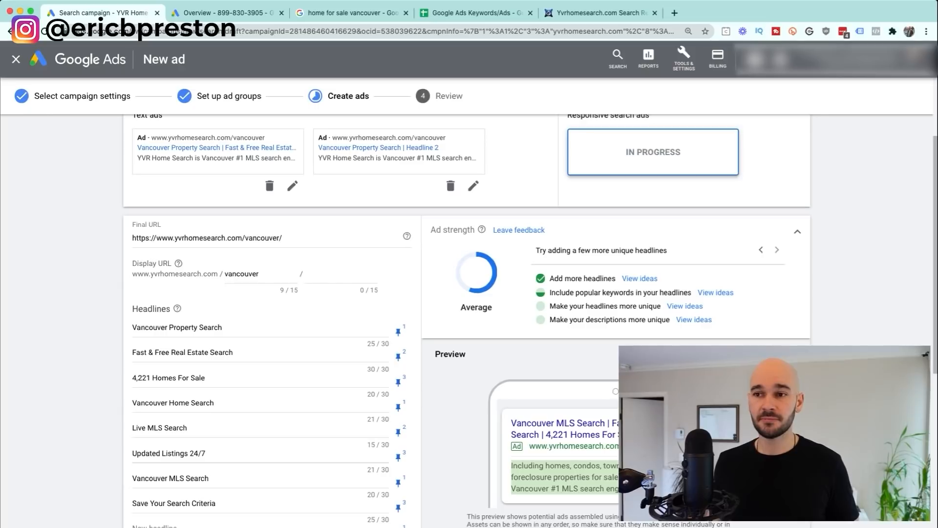
Step: Delete the second existing text ad, review the responsive ad's headlines and descriptions, and save it
{"action": "scroll", "coordinate": [450, 205], "scroll_direction": "up", "scroll_amount": 1}
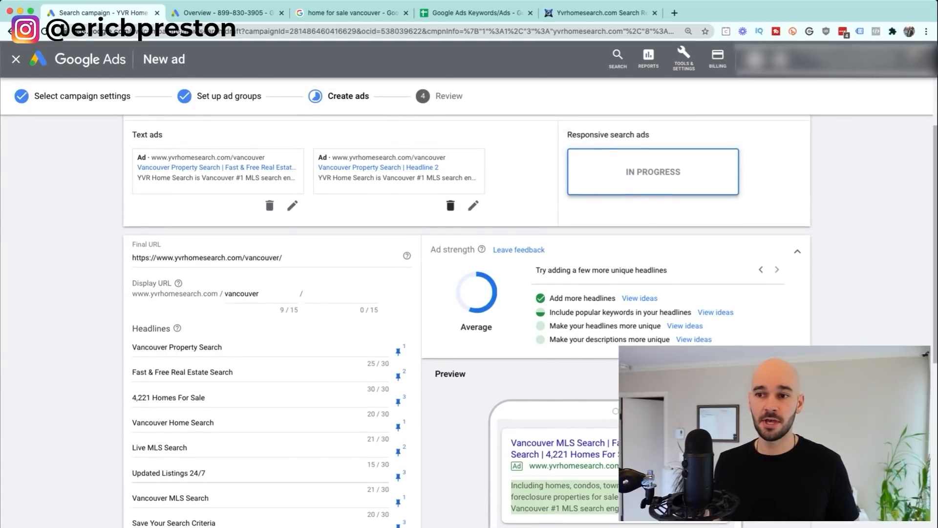
{"action": "left_click", "coordinate": [450, 230]}
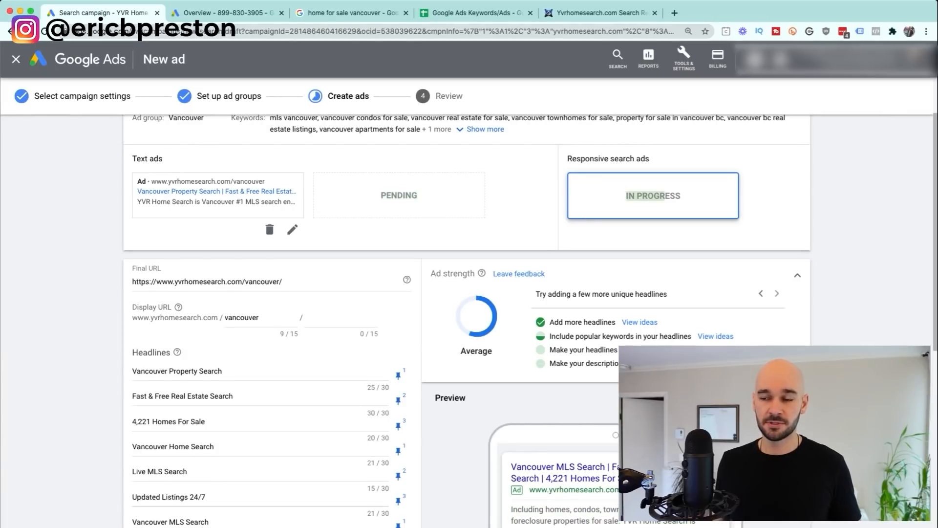
{"action": "scroll", "coordinate": [467, 317], "scroll_direction": "down", "scroll_amount": 2}
{"action": "scroll", "coordinate": [466, 318], "scroll_direction": "down", "scroll_amount": 1}
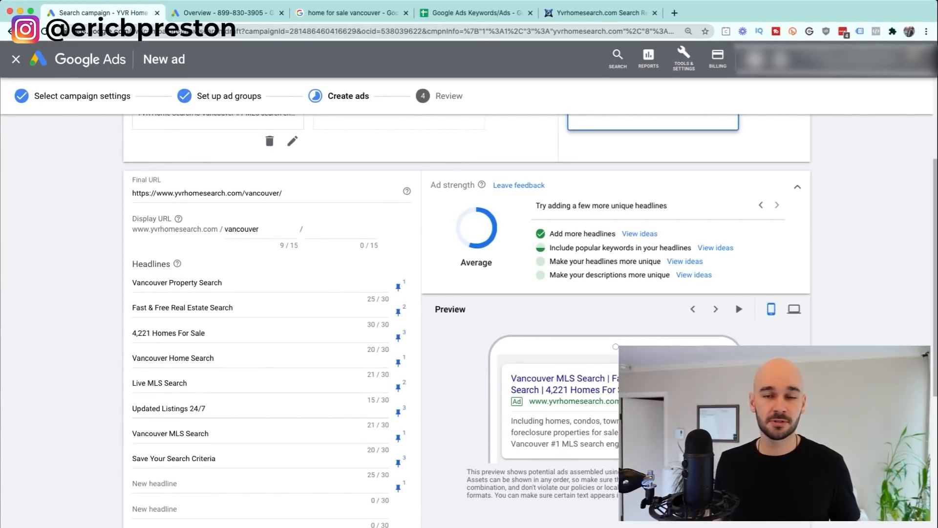
{"action": "scroll", "coordinate": [467, 317], "scroll_direction": "down", "scroll_amount": 1}
{"action": "scroll", "coordinate": [466, 317], "scroll_direction": "down", "scroll_amount": 5}
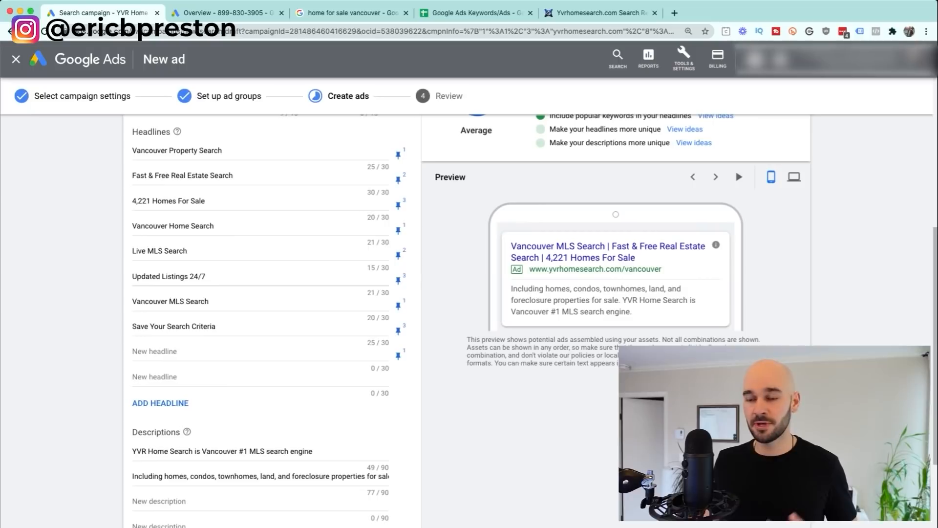
{"action": "scroll", "coordinate": [467, 317], "scroll_direction": "down", "scroll_amount": 4}
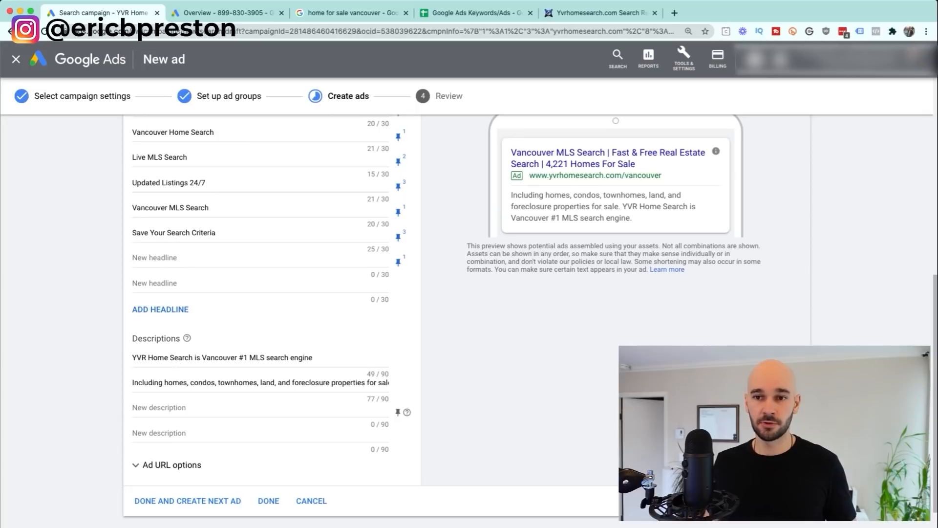
{"action": "left_click", "coordinate": [268, 500]}
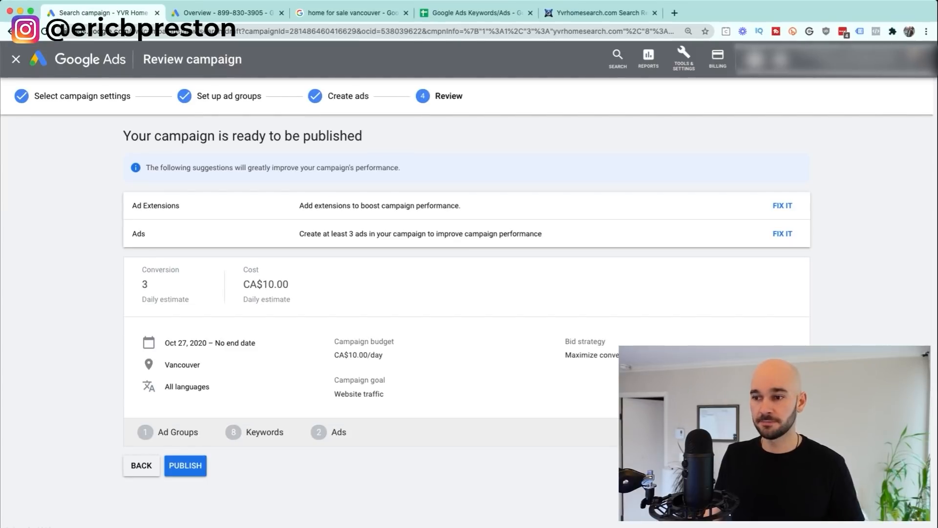
Step: Publish the campaign and set its status to Paused
{"action": "left_click", "coordinate": [791, 432]}
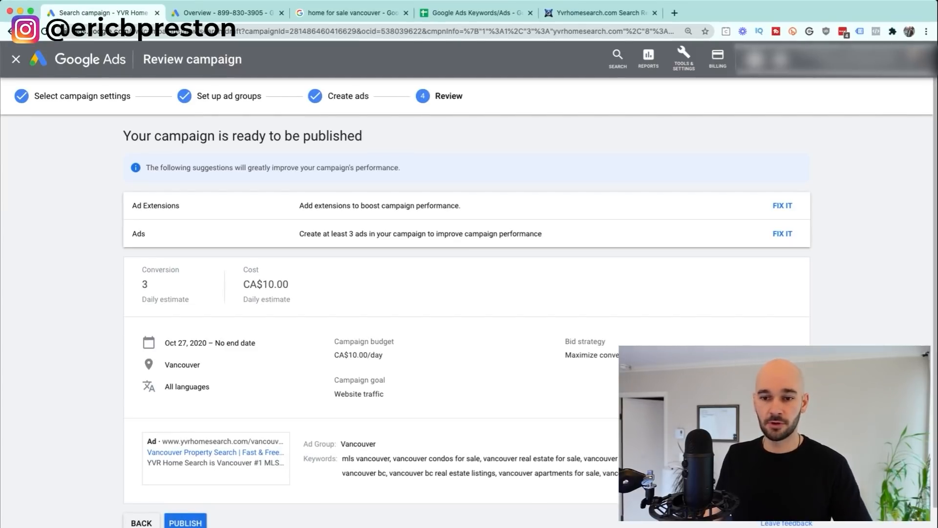
{"action": "left_click", "coordinate": [185, 521]}
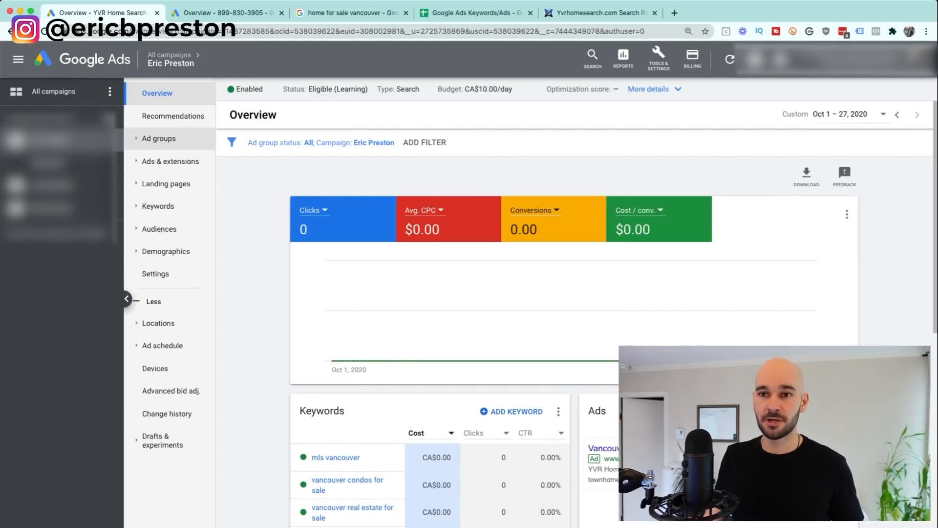
{"action": "left_click", "coordinate": [245, 89]}
{"action": "left_click", "coordinate": [262, 117]}
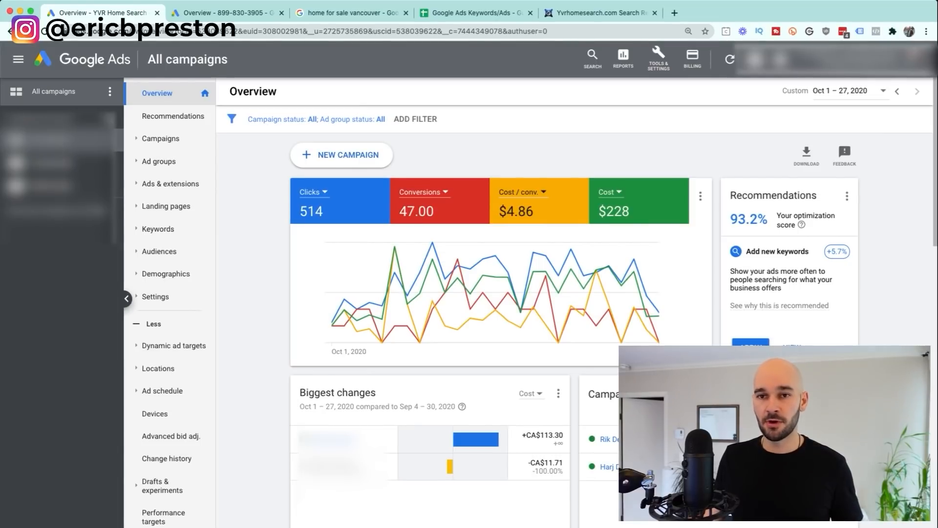
Step: Go to the new campaign's Ads & extensions > Extensions page
{"action": "left_click", "coordinate": [54, 140]}
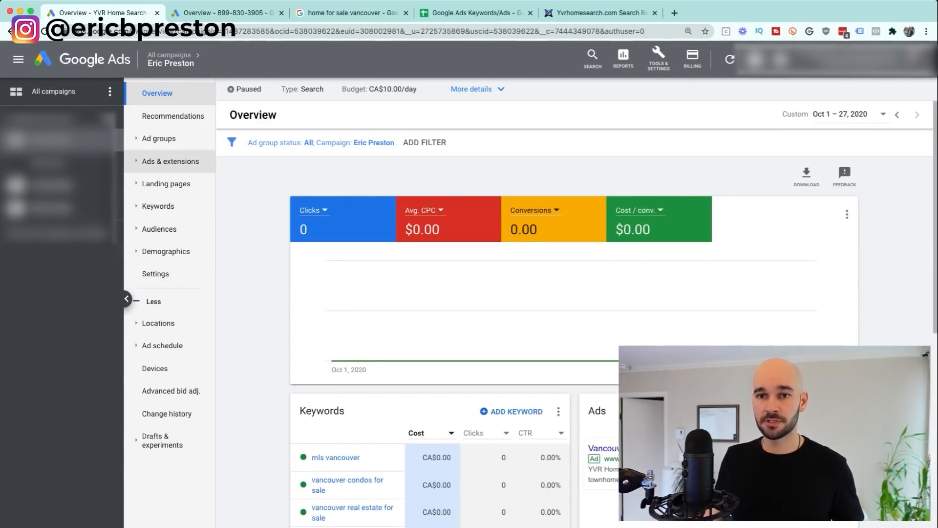
{"action": "left_click", "coordinate": [171, 161]}
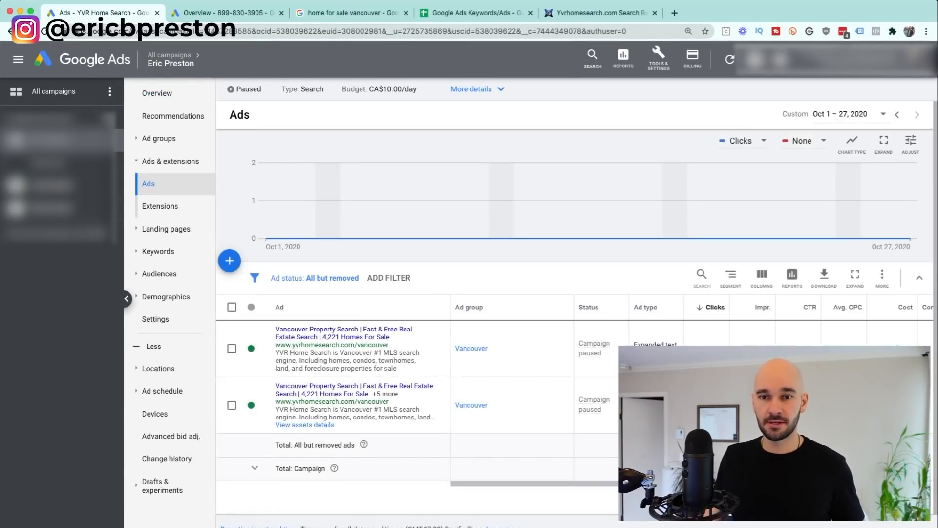
{"action": "left_click", "coordinate": [160, 206]}
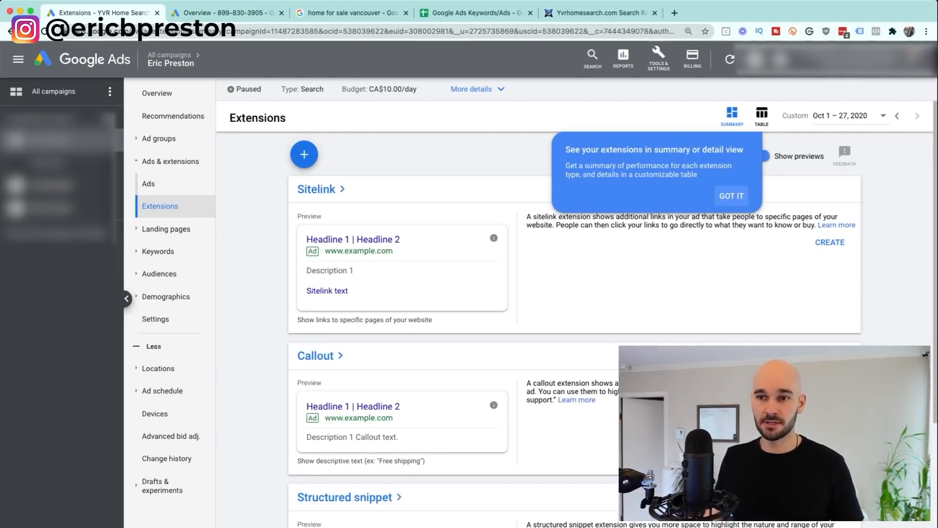
Step: Start a sitelink extension attached to the Vancouver ad group
{"action": "left_click", "coordinate": [730, 196]}
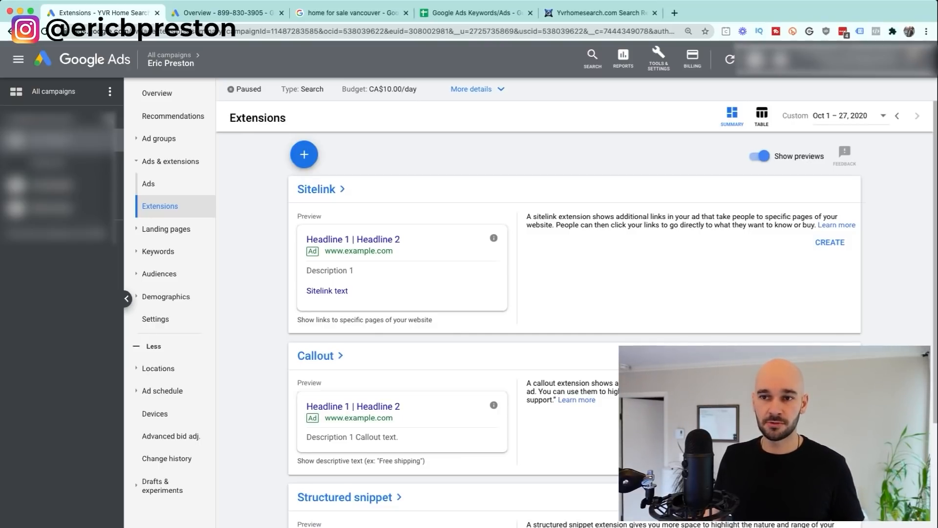
{"action": "left_click", "coordinate": [304, 154]}
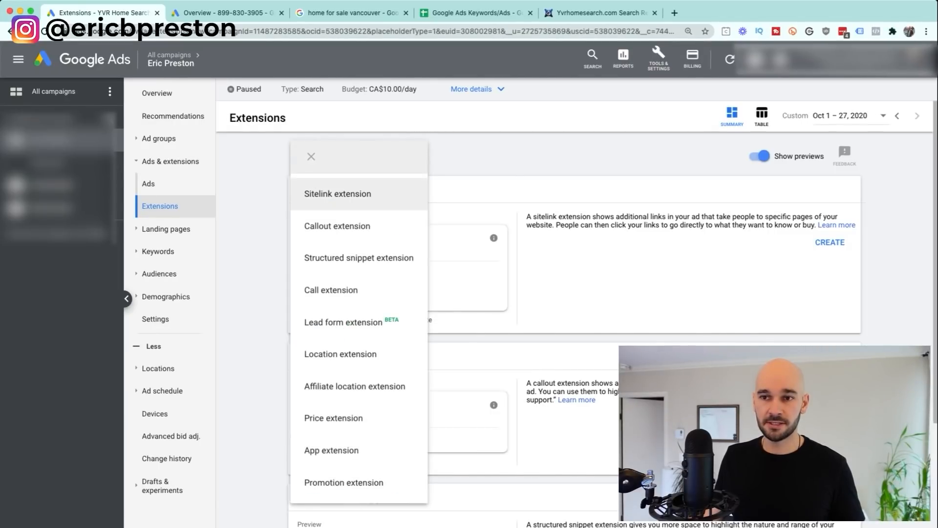
{"action": "left_click", "coordinate": [338, 193]}
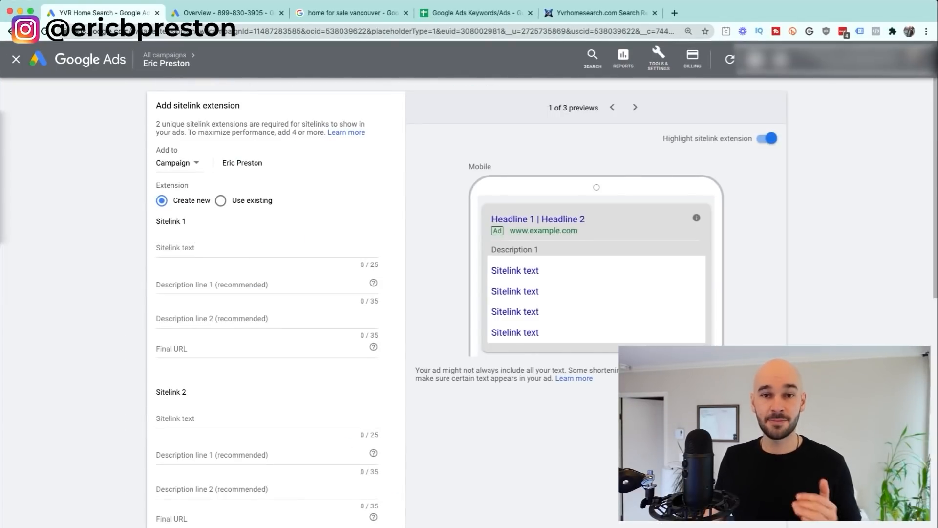
{"action": "left_click", "coordinate": [177, 163]}
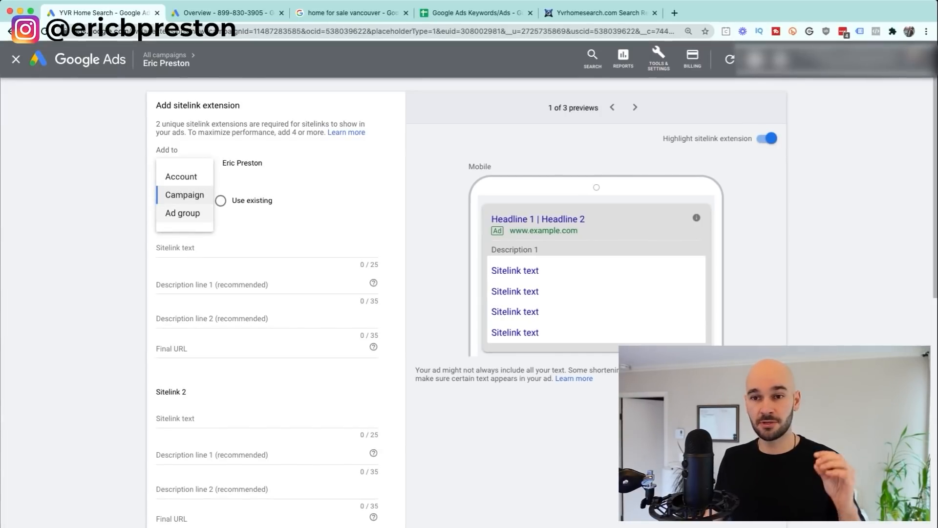
{"action": "left_click", "coordinate": [182, 213]}
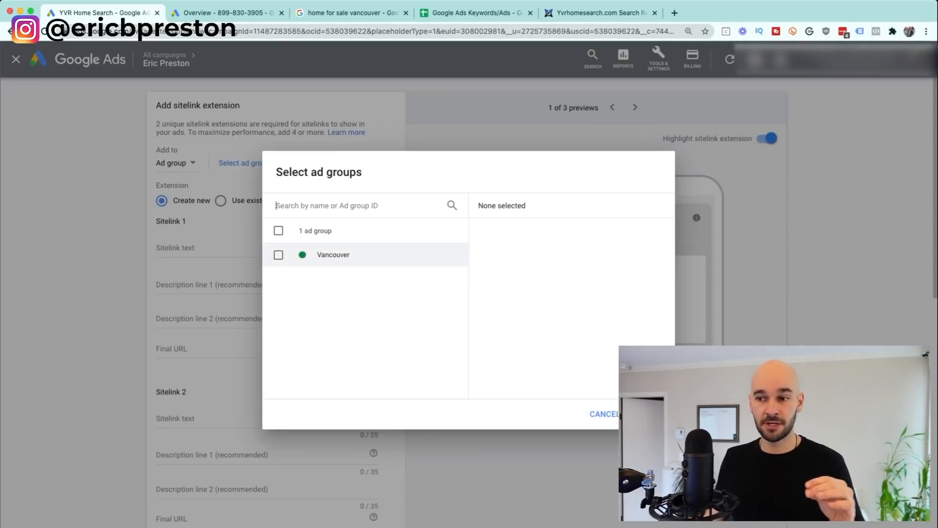
{"action": "left_click", "coordinate": [278, 255]}
{"action": "left_click", "coordinate": [650, 414]}
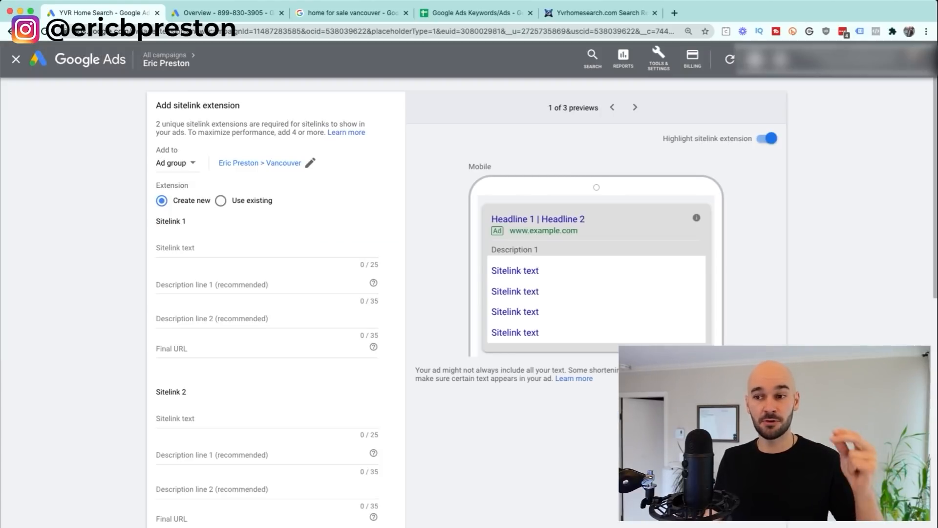
Step: Enter the sitelink texts Vancouver Condos and Kitsilano Listings
{"action": "left_click", "coordinate": [195, 248]}
{"action": "type", "text": "Vancouver Condos"}
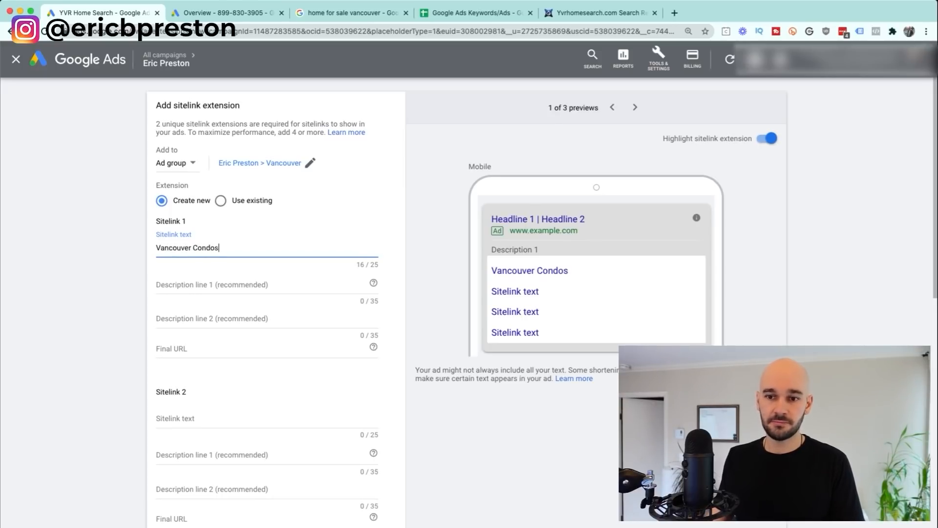
{"action": "left_click", "coordinate": [195, 419]}
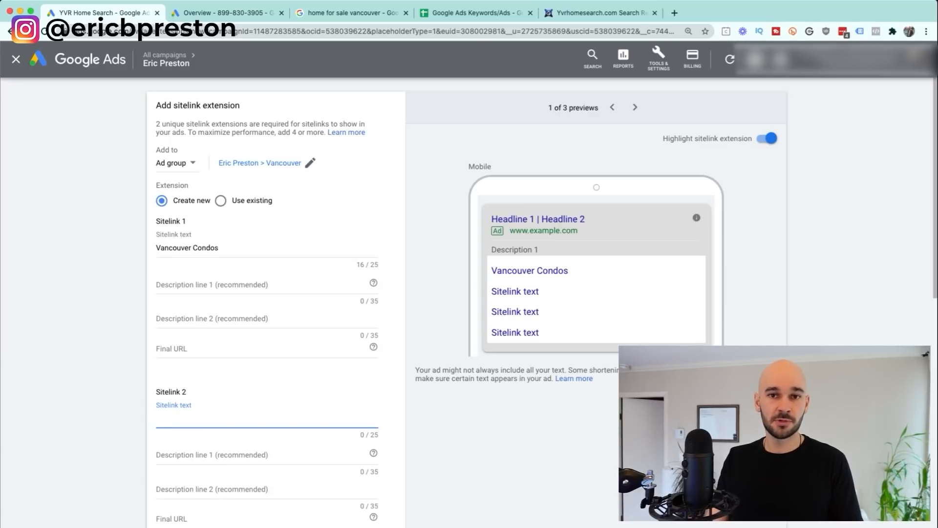
{"action": "type", "text": "Kitsilano "}
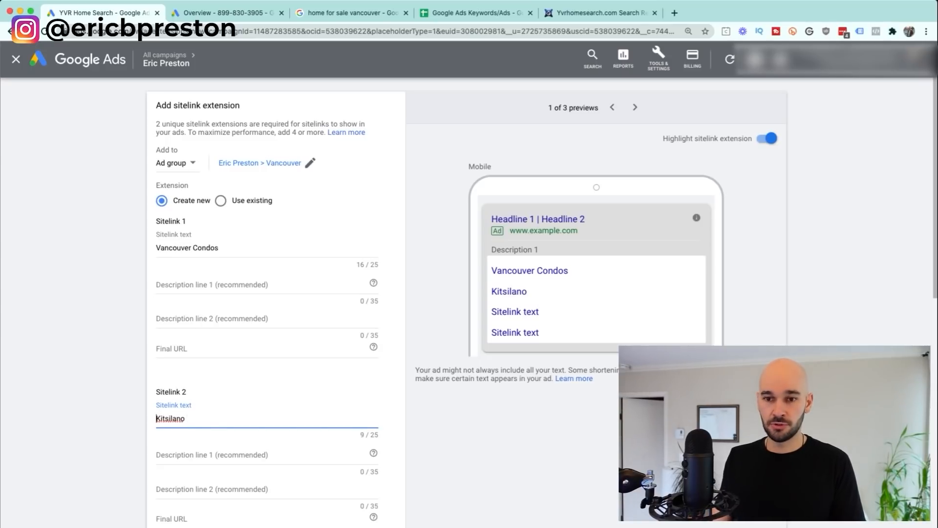
{"action": "type", "text": "New"}
{"action": "key", "text": "super+Right"}
{"action": "type", "text": "Listings"}
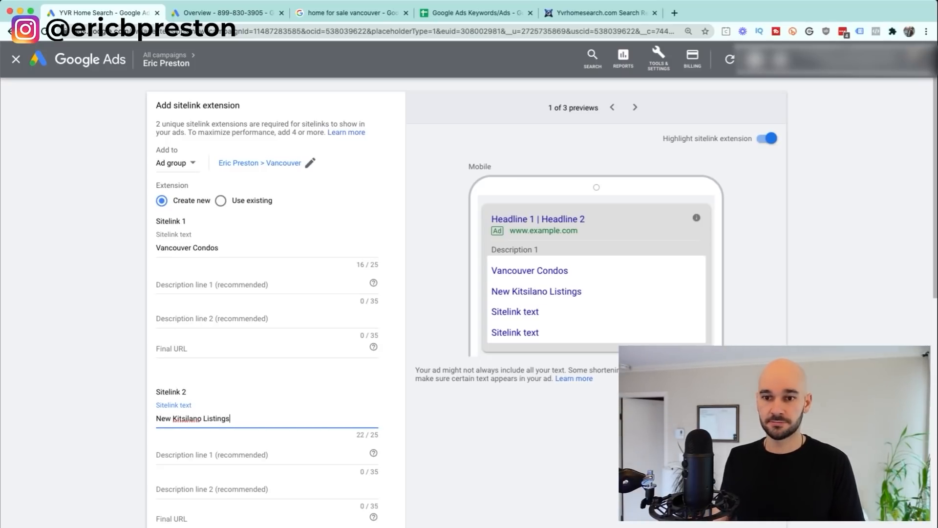
{"action": "key", "text": "alt+Left"}
{"action": "key", "text": "alt+Left"}
{"action": "key", "text": "alt+shift+Left"}
{"action": "key", "text": "BackSpace"}
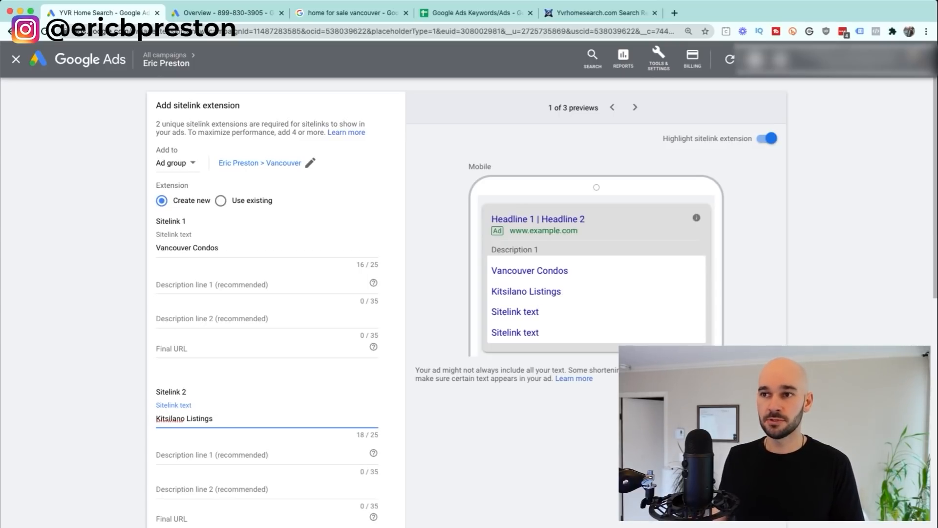
{"action": "left_click", "coordinate": [601, 14]}
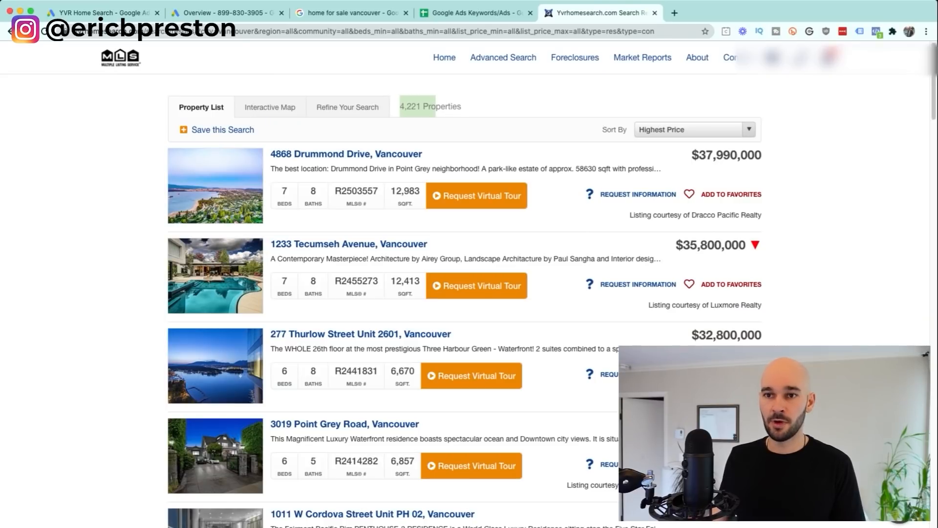
Step: Load the narrowed 3,074-property Vancouver condo search and paste its URL as the Vancouver Condos final URL
{"action": "left_click", "coordinate": [11, 31]}
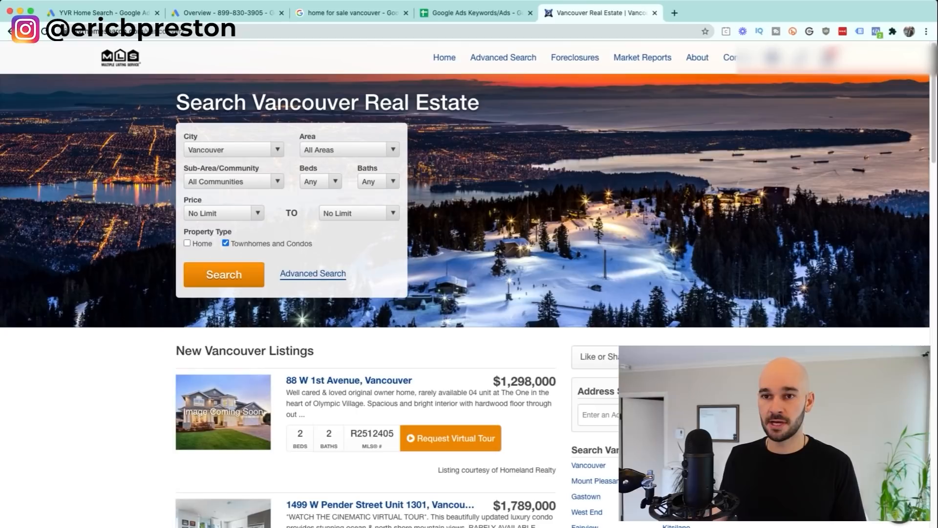
{"action": "left_click", "coordinate": [11, 31]}
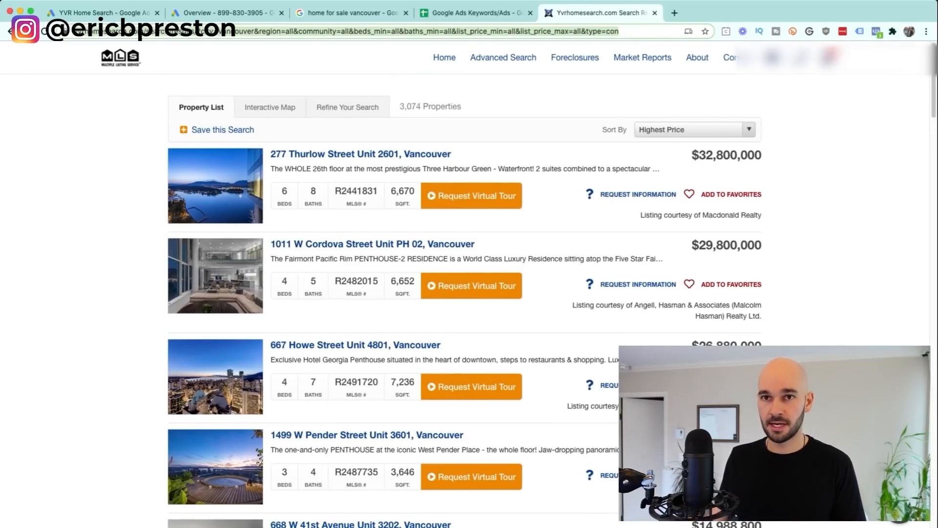
{"action": "key", "text": "ctrl+Tab"}
{"action": "left_click", "coordinate": [266, 348]}
{"action": "key", "text": "super+v"}
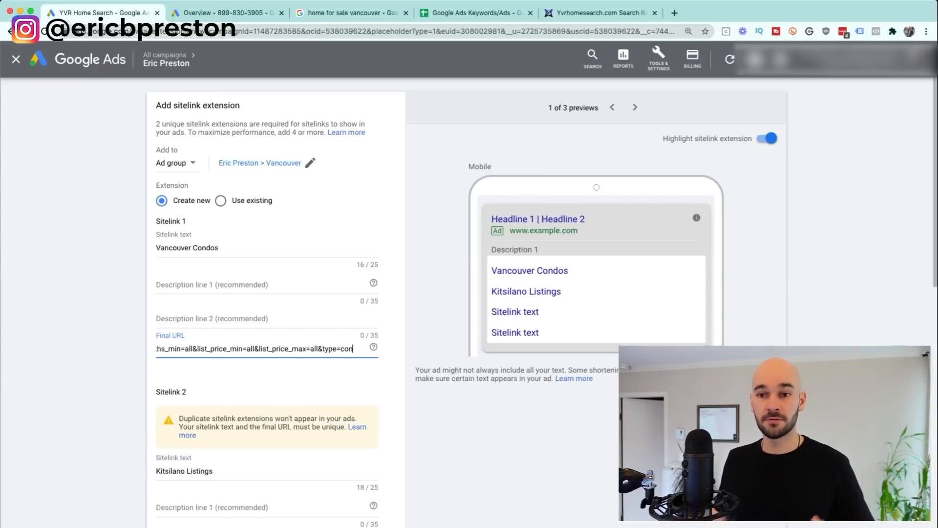
Step: Finish Sitelink 1's URL, then add and remove 'For Sale' so it reads Vancouver Condos
{"action": "key", "text": "Tab"}
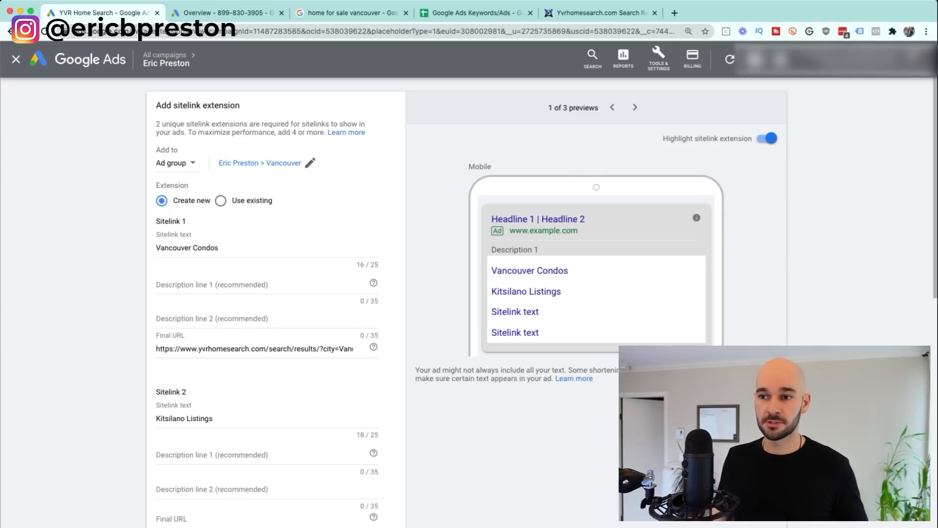
{"action": "left_click_drag", "start_coordinate": [497, 271], "coordinate": [569, 271]}
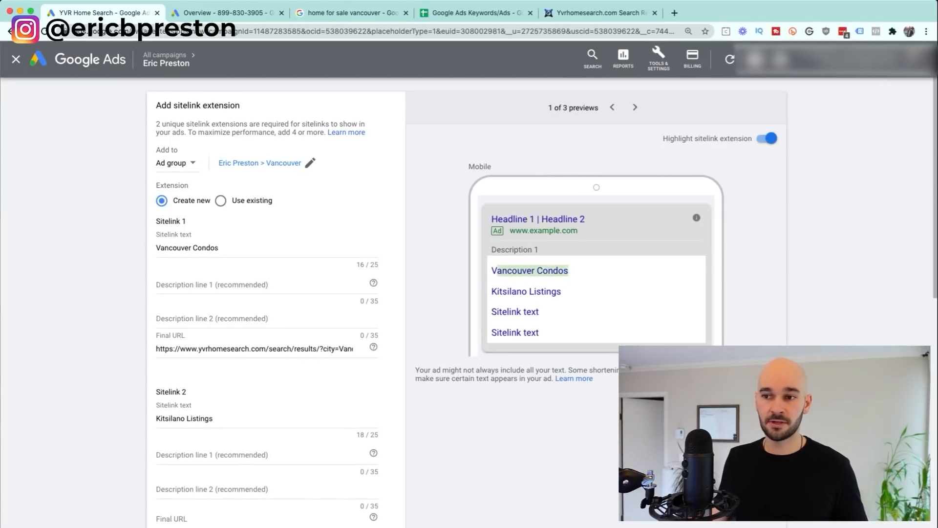
{"action": "left_click", "coordinate": [239, 248]}
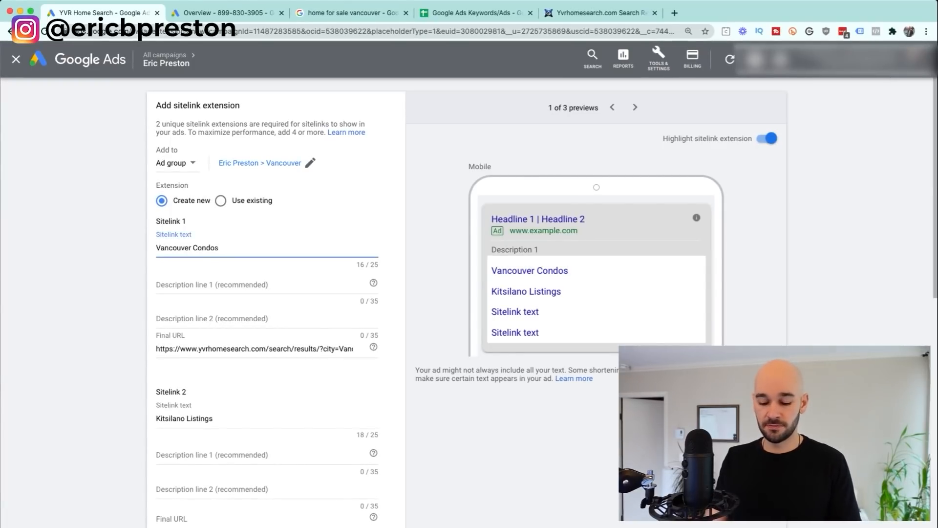
{"action": "type", "text": "For Sale"}
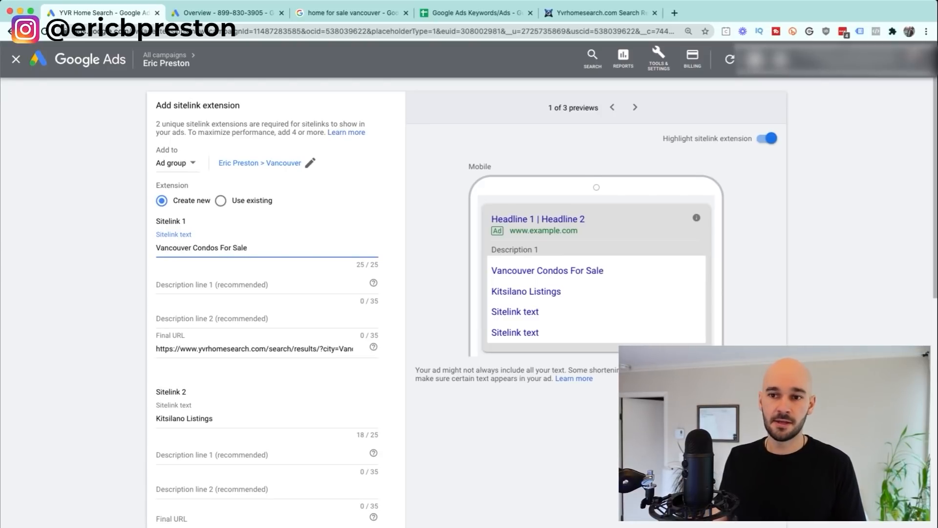
{"action": "left_click_drag", "start_coordinate": [220, 248], "coordinate": [248, 247]}
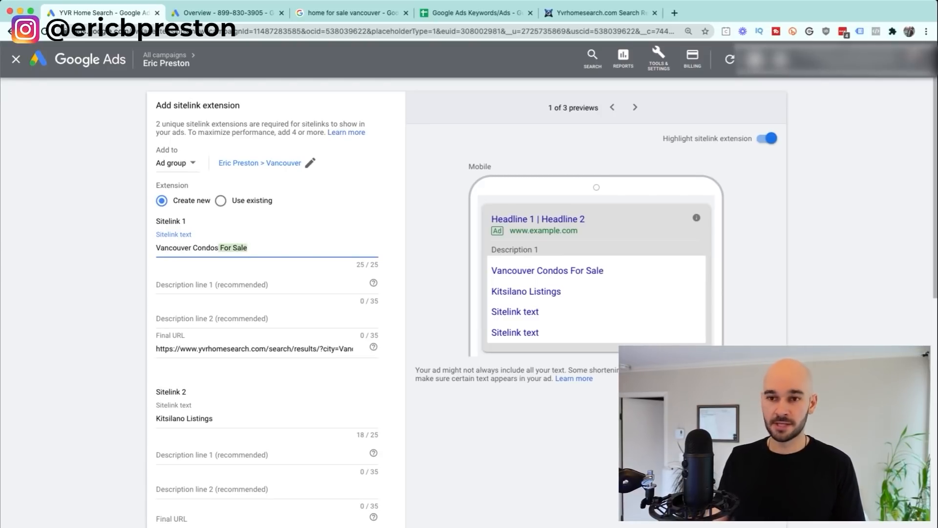
{"action": "key", "text": "BackSpace"}
Step: Bring up the Kitsilano listings search of 124 properties on yvrhomesearch.com
{"action": "scroll", "coordinate": [276, 302], "scroll_direction": "down", "scroll_amount": 2}
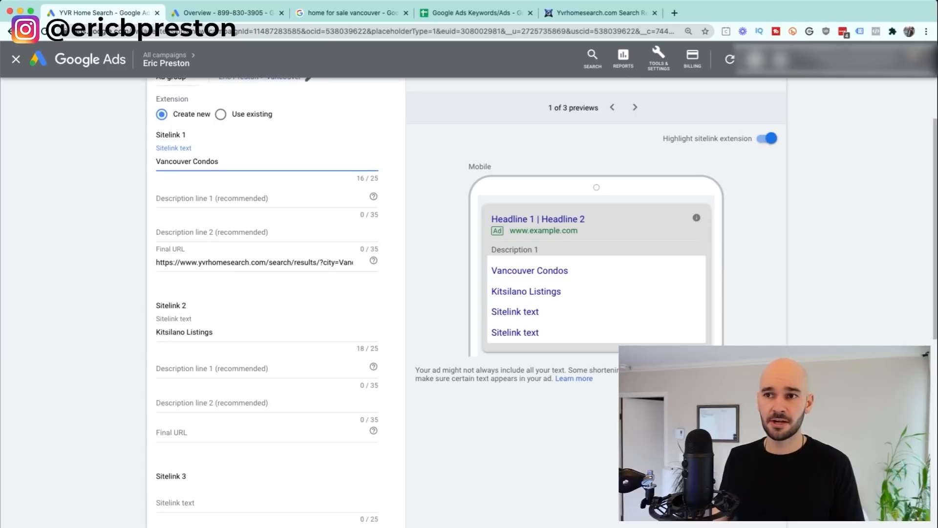
{"action": "left_click", "coordinate": [601, 13]}
{"action": "key", "text": "super+bracketleft"}
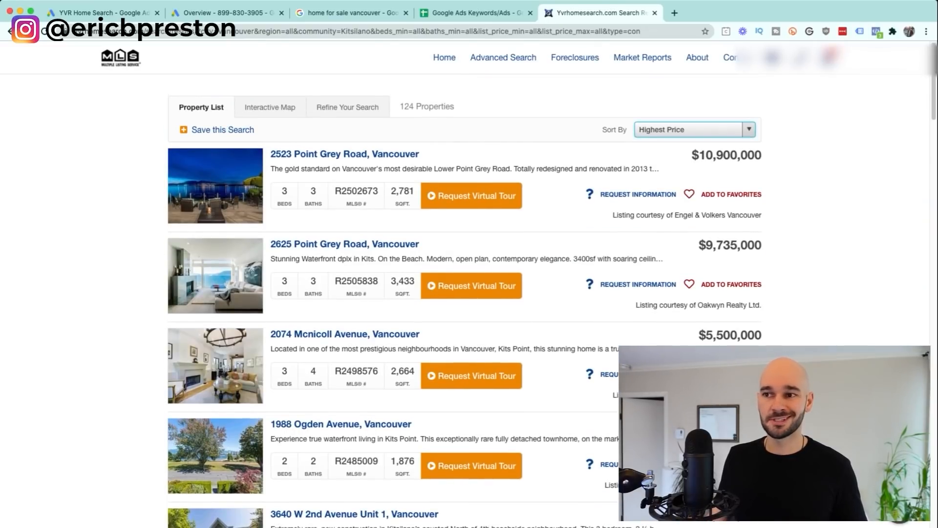
Step: Sort Kitsilano listings by Newest and paste that results URL as the Kitsilano Listings sitelink's Final URL
{"action": "left_click", "coordinate": [665, 150]}
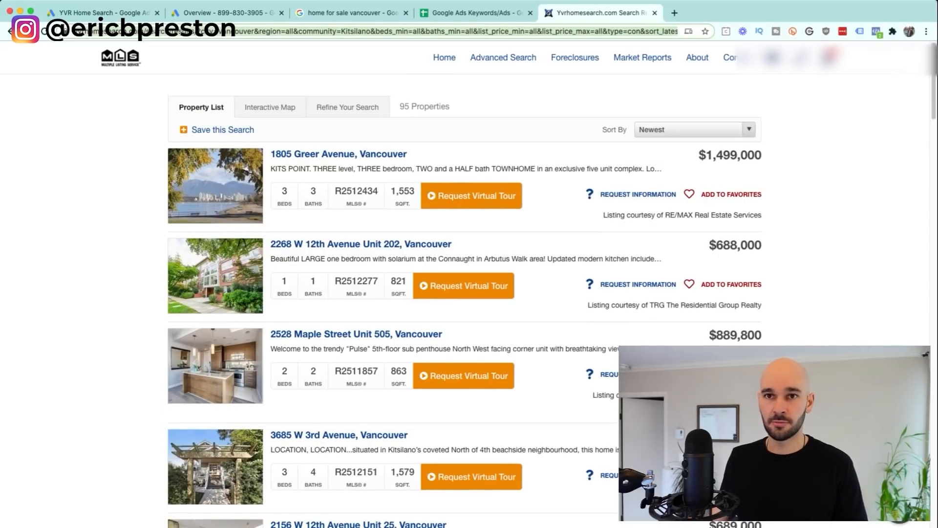
{"action": "key", "text": "ctrl+Tab"}
{"action": "left_click", "coordinate": [219, 433]}
{"action": "key", "text": "super+v"}
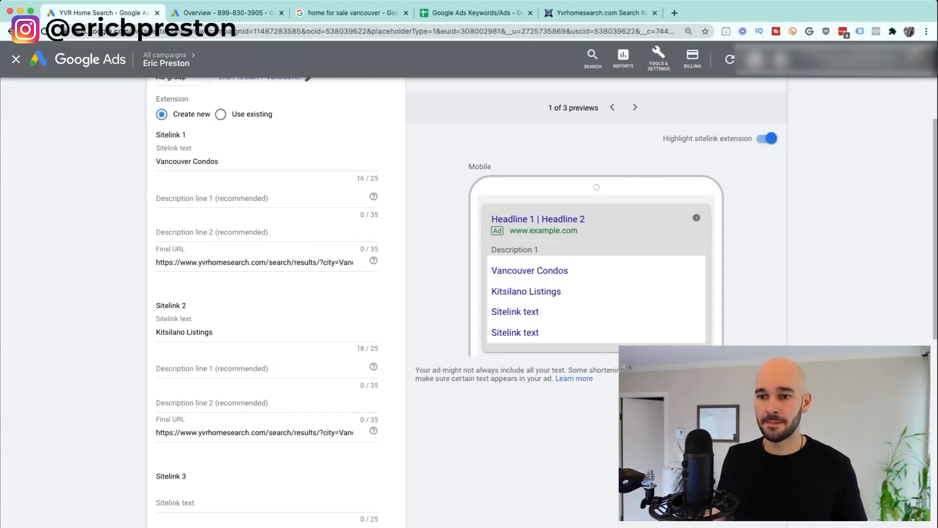
Step: Keep sitelinks at Ad group level, select the Vancouver Condos text, and close the editor unsaved
{"action": "scroll", "coordinate": [274, 303], "scroll_direction": "down", "scroll_amount": 8}
{"action": "scroll", "coordinate": [274, 303], "scroll_direction": "up", "scroll_amount": 8}
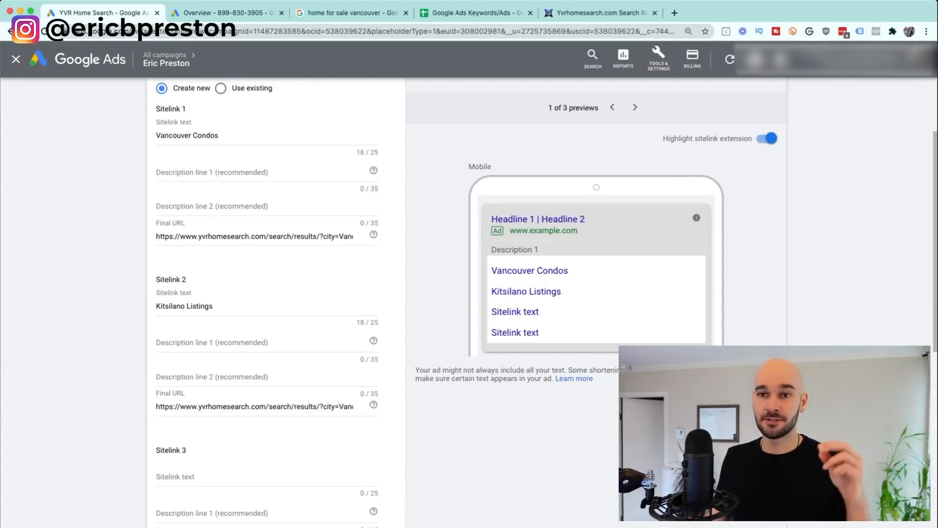
{"action": "scroll", "coordinate": [273, 303], "scroll_direction": "up", "scroll_amount": 2}
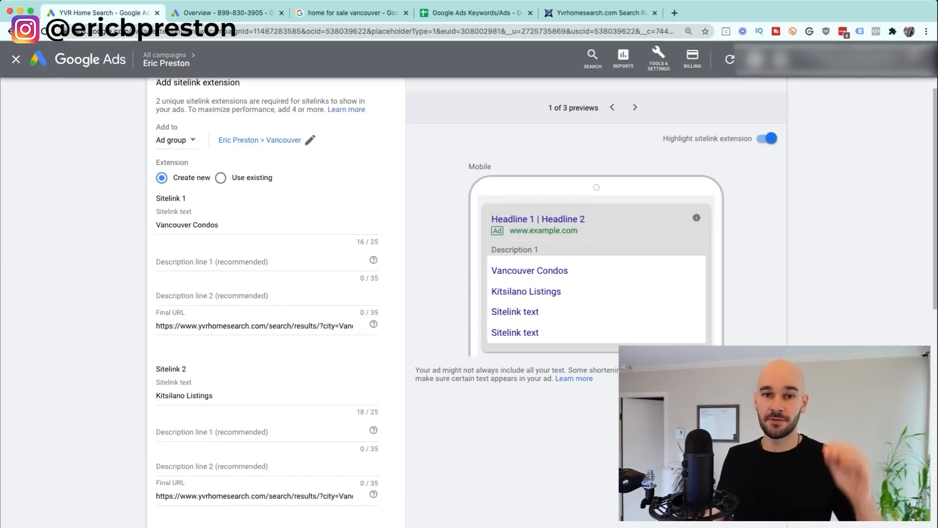
{"action": "left_click", "coordinate": [176, 140]}
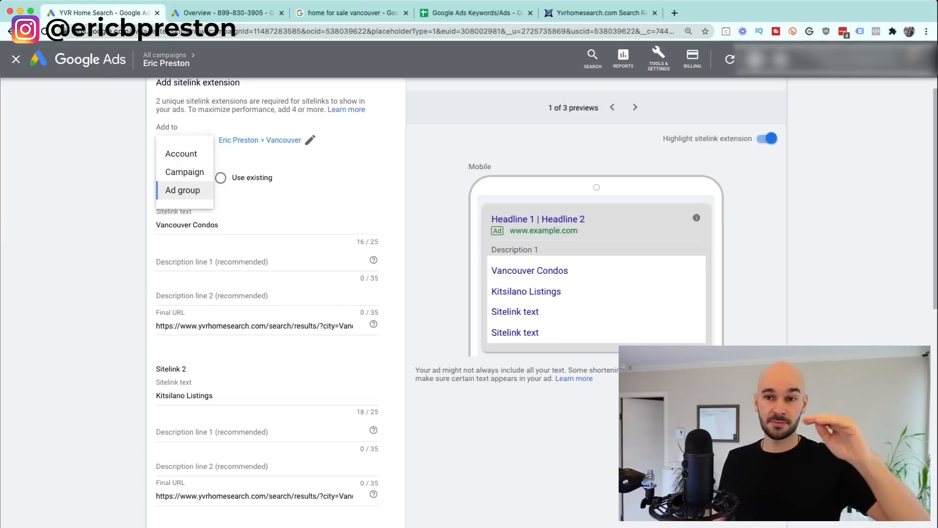
{"action": "left_click", "coordinate": [182, 190]}
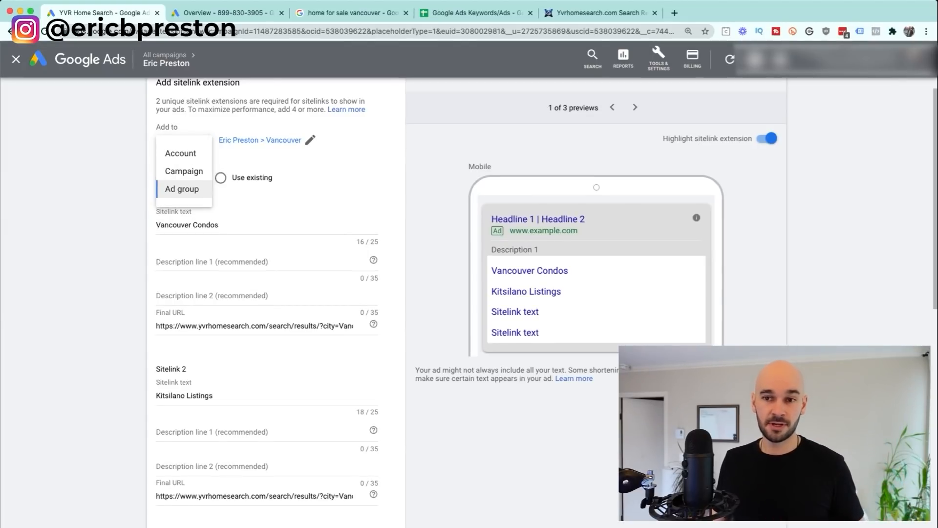
{"action": "triple_click", "coordinate": [173, 211]}
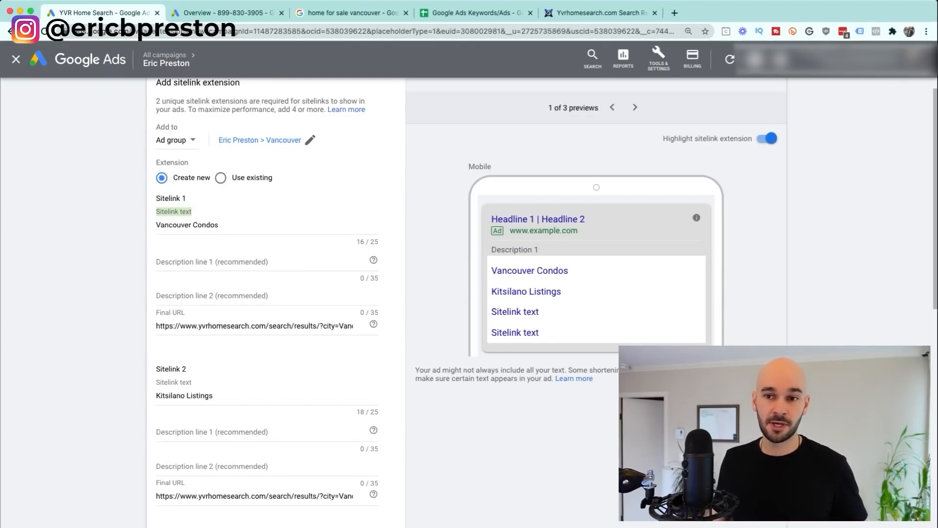
{"action": "triple_click", "coordinate": [176, 225]}
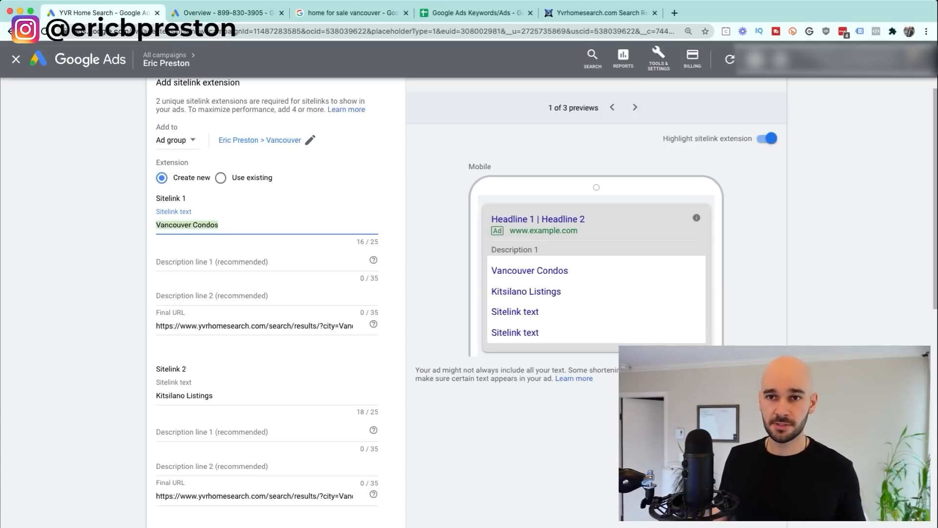
{"action": "left_click", "coordinate": [16, 59]}
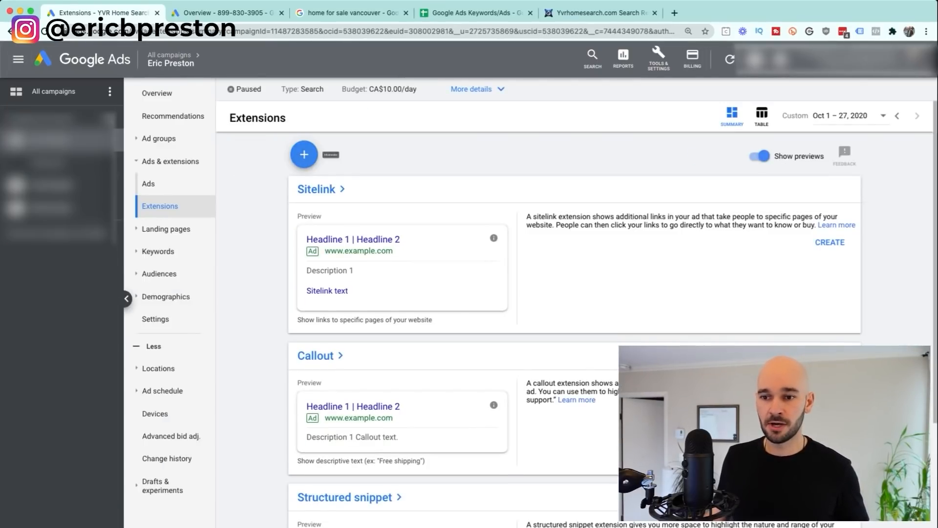
{"action": "scroll", "coordinate": [304, 154], "scroll_direction": "down", "scroll_amount": 2}
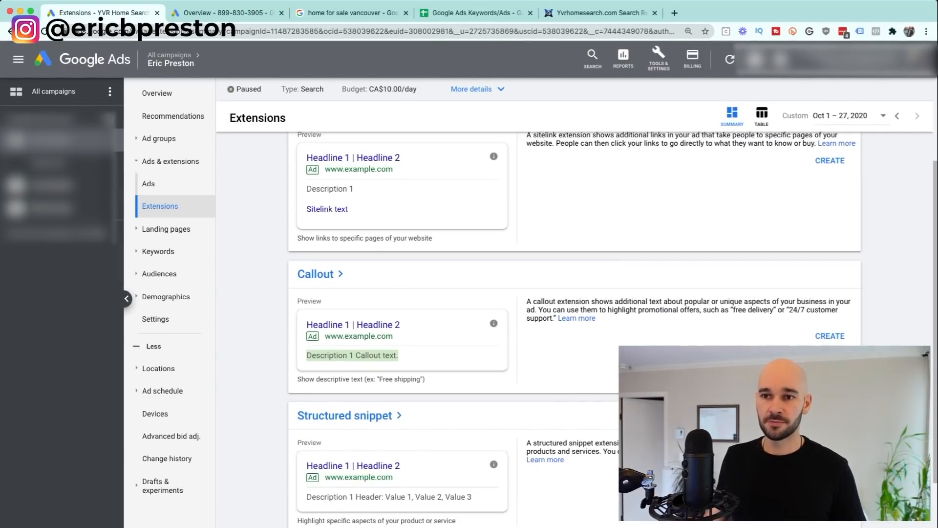
{"action": "scroll", "coordinate": [304, 155], "scroll_direction": "up", "scroll_amount": 2}
{"action": "left_click", "coordinate": [304, 153]}
{"action": "left_click", "coordinate": [332, 221]}
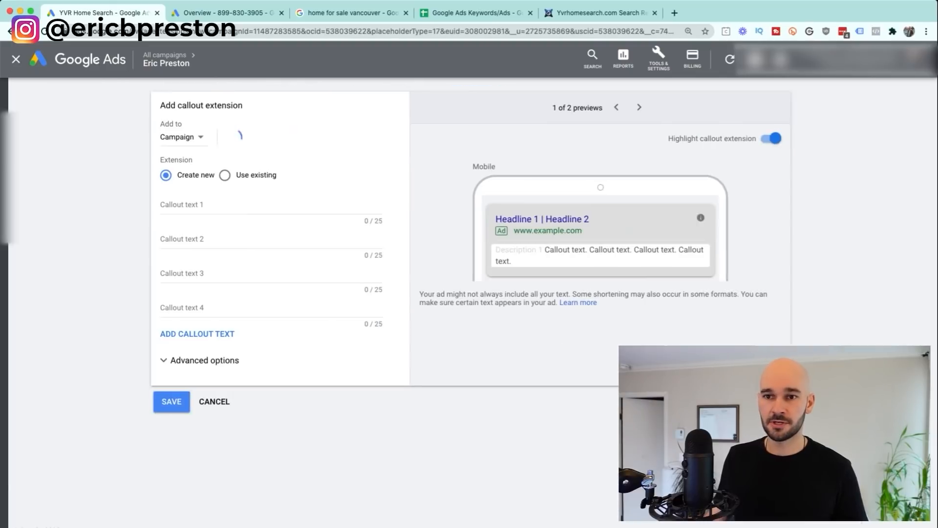
{"action": "left_click", "coordinate": [244, 205]}
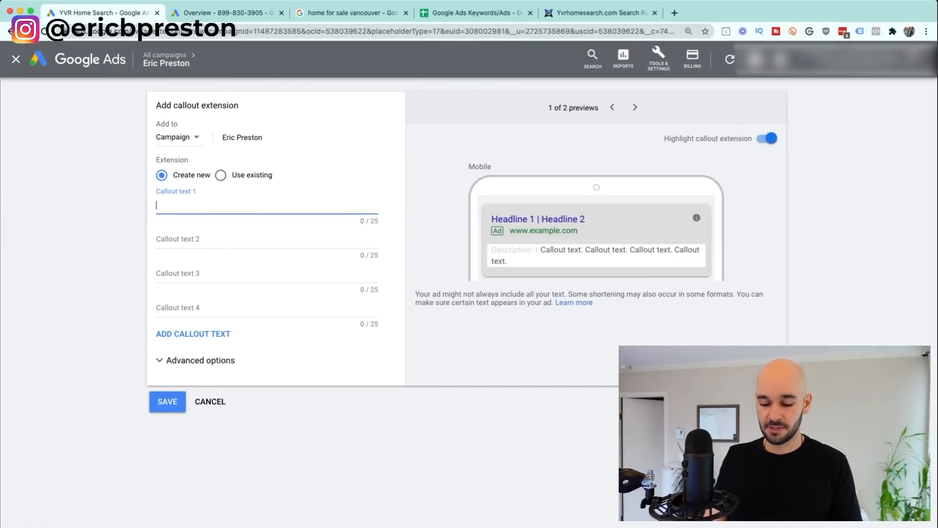
{"action": "type", "text": "Upsizers"}
{"action": "key", "text": "Tab"}
{"action": "type", "text": "Downsizers"}
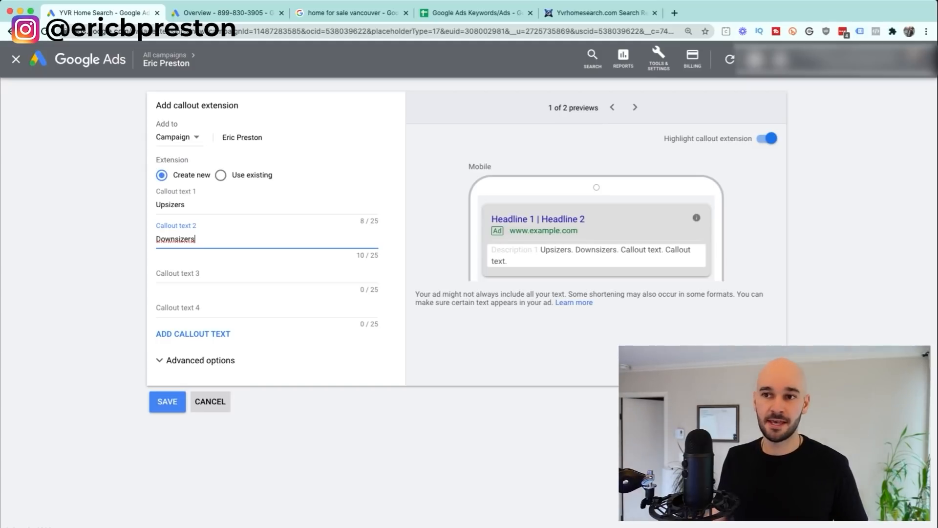
{"action": "left_click", "coordinate": [210, 401]}
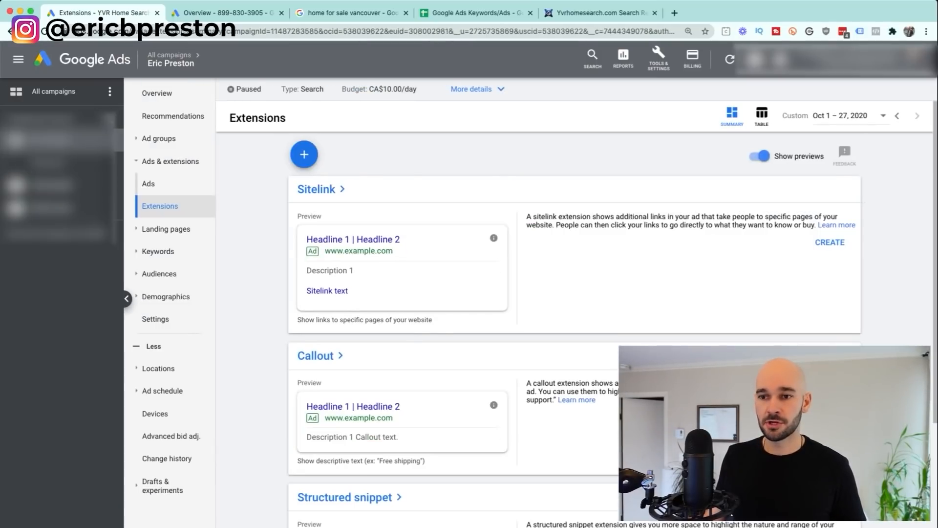
{"action": "scroll", "coordinate": [538, 317], "scroll_direction": "down", "scroll_amount": 3}
{"action": "scroll", "coordinate": [342, 244], "scroll_direction": "up", "scroll_amount": 3}
{"action": "left_click", "coordinate": [303, 153]}
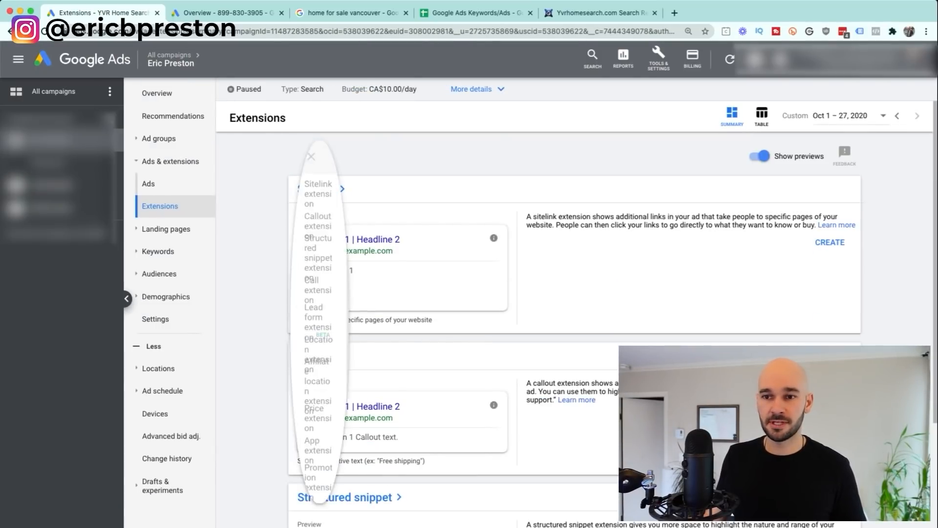
{"action": "left_click", "coordinate": [359, 257]}
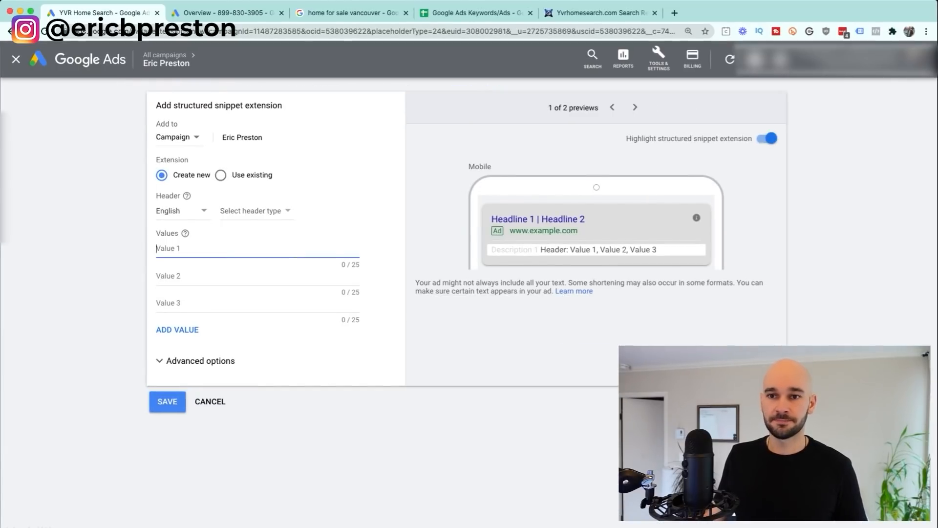
{"action": "left_click", "coordinate": [182, 211]}
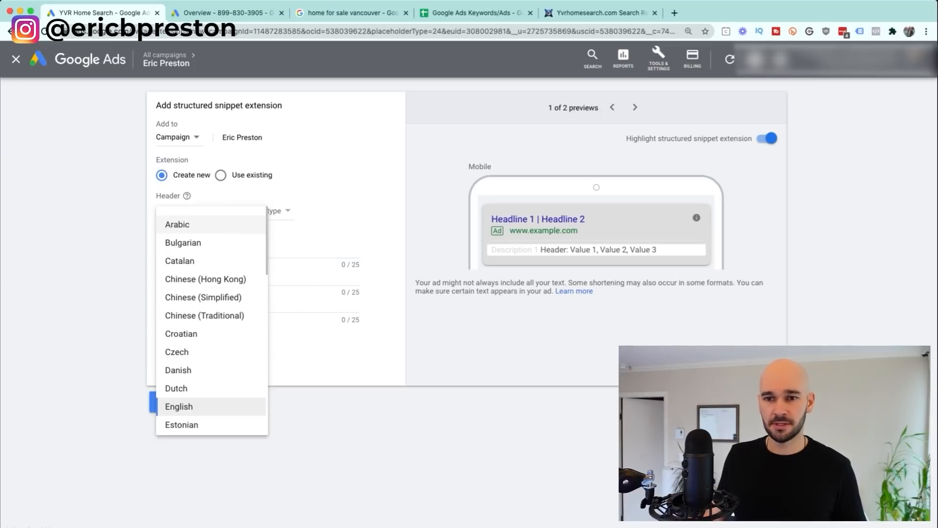
{"action": "left_click", "coordinate": [180, 406]}
{"action": "left_click", "coordinate": [255, 211]}
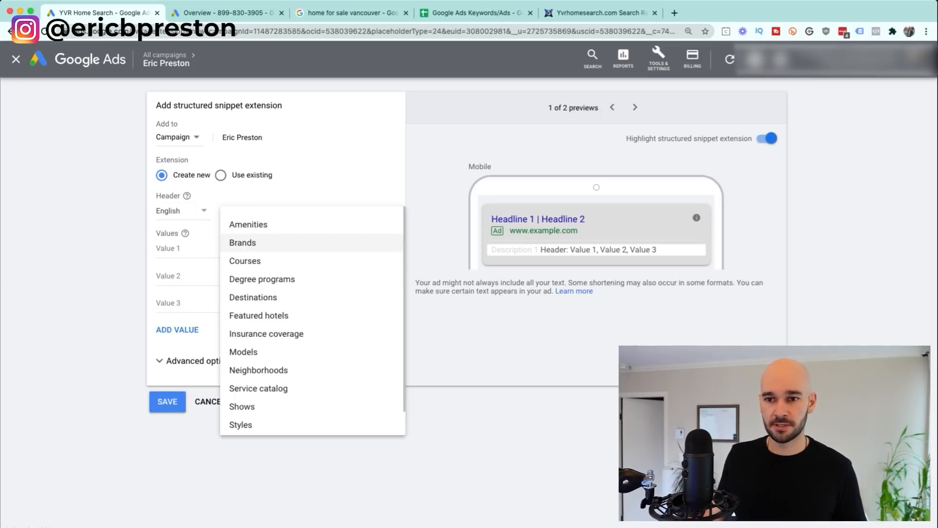
{"action": "left_click", "coordinate": [257, 367]}
{"action": "left_click", "coordinate": [257, 210]}
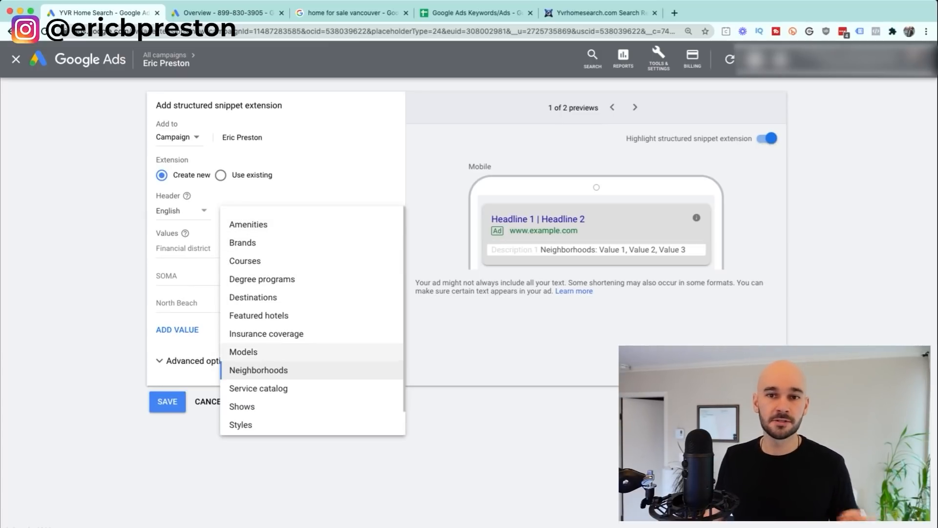
{"action": "left_click", "coordinate": [258, 370]}
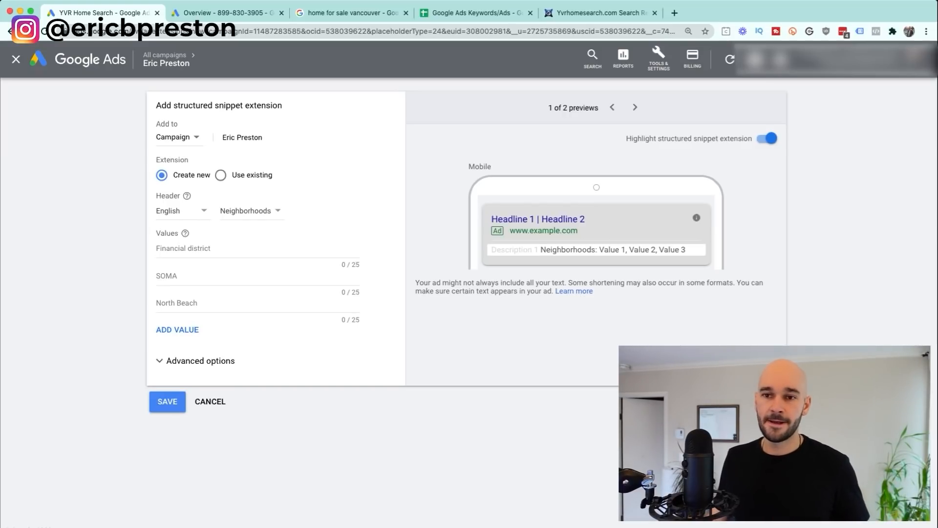
{"action": "left_click", "coordinate": [240, 248]}
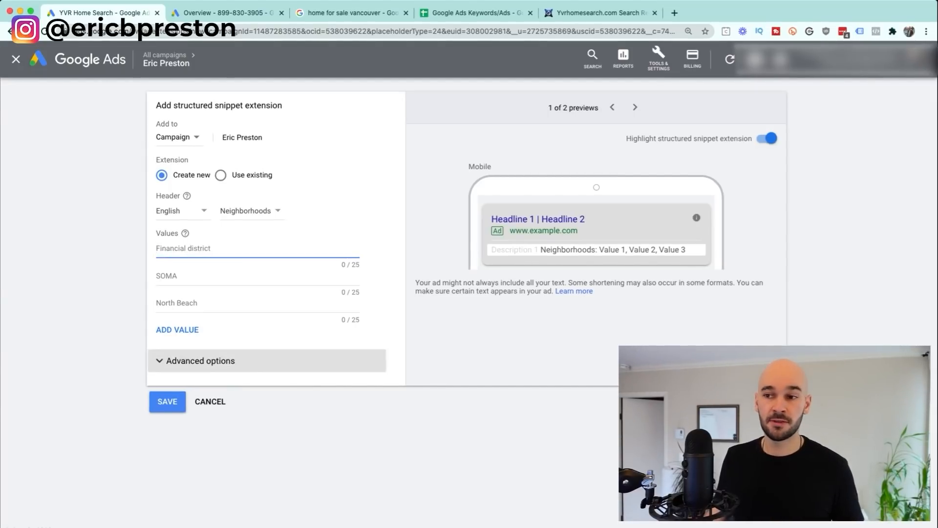
{"action": "left_click", "coordinate": [210, 401]}
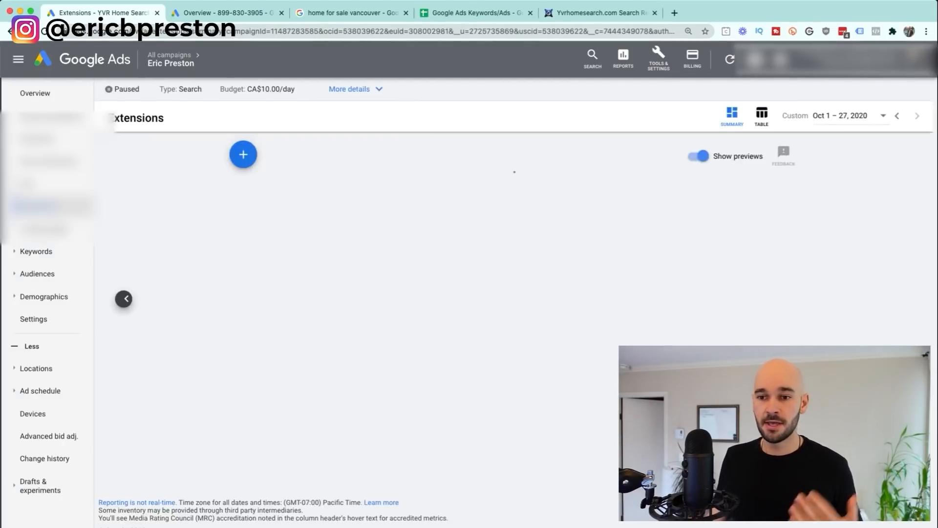
Step: Start a new price extension, then switch to the 'home for sale vancouver' Google results
{"action": "left_click", "coordinate": [304, 153]}
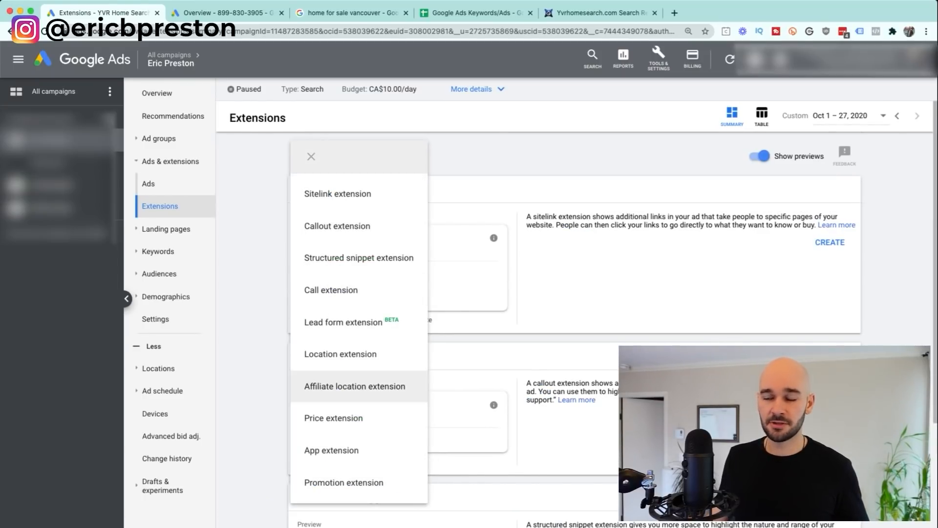
{"action": "left_click", "coordinate": [334, 417]}
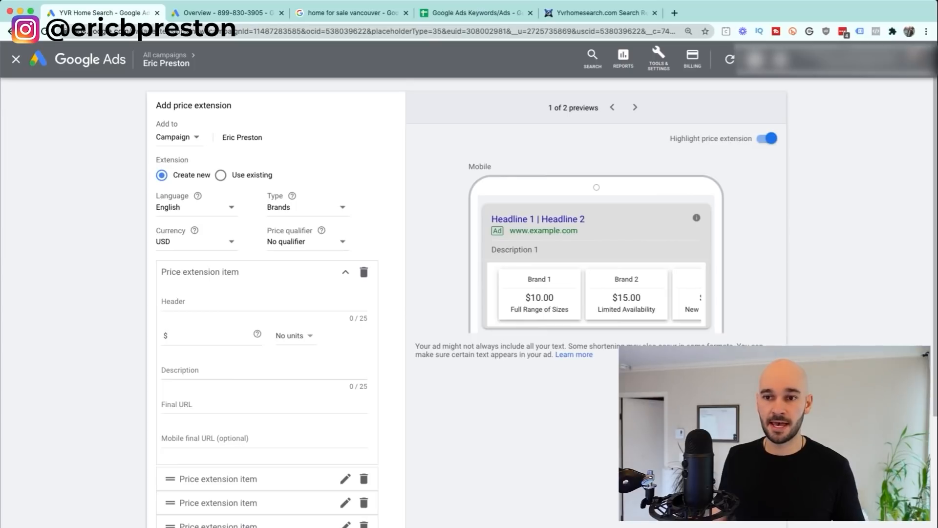
{"action": "left_click", "coordinate": [375, 13]}
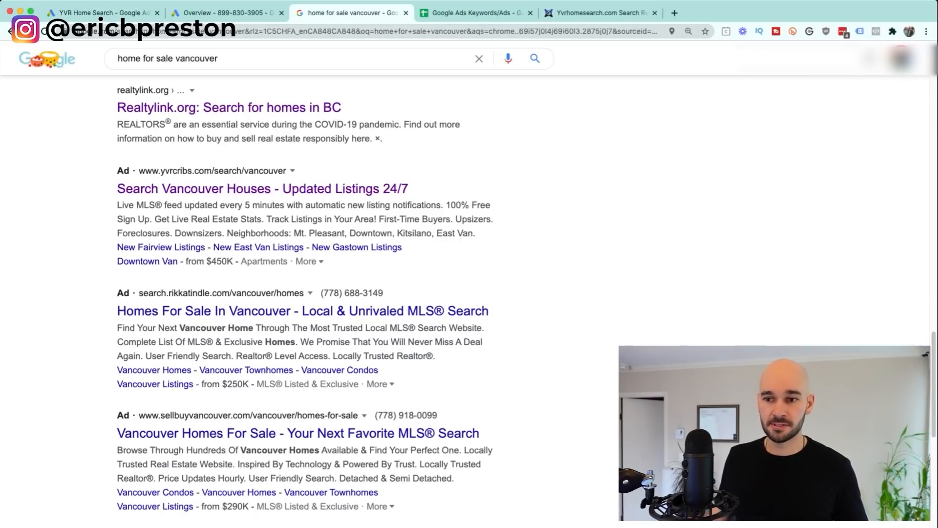
Step: Expand the rival ad's prices, mark the $259K Vancouver Homes price, and return to the price form
{"action": "left_click", "coordinate": [380, 384]}
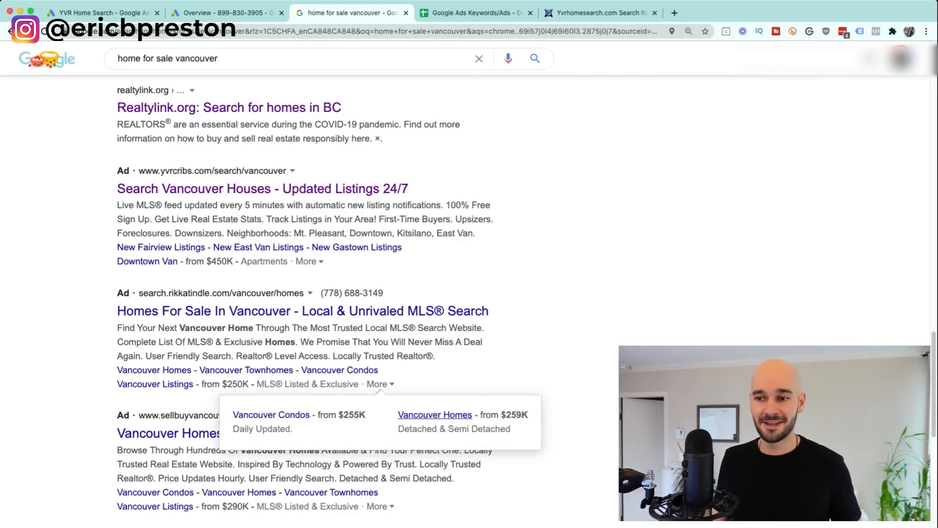
{"action": "double_click", "coordinate": [516, 414]}
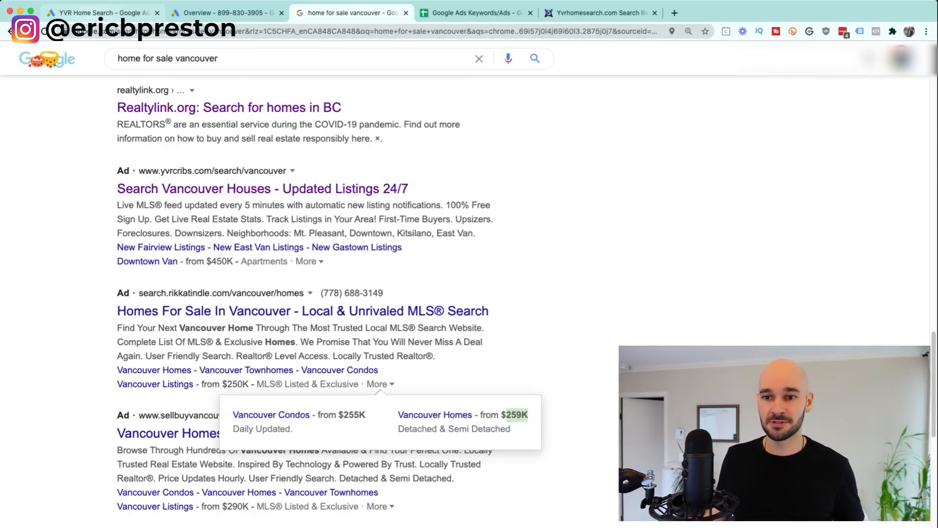
{"action": "left_click", "coordinate": [104, 14]}
{"action": "left_click", "coordinate": [205, 302]}
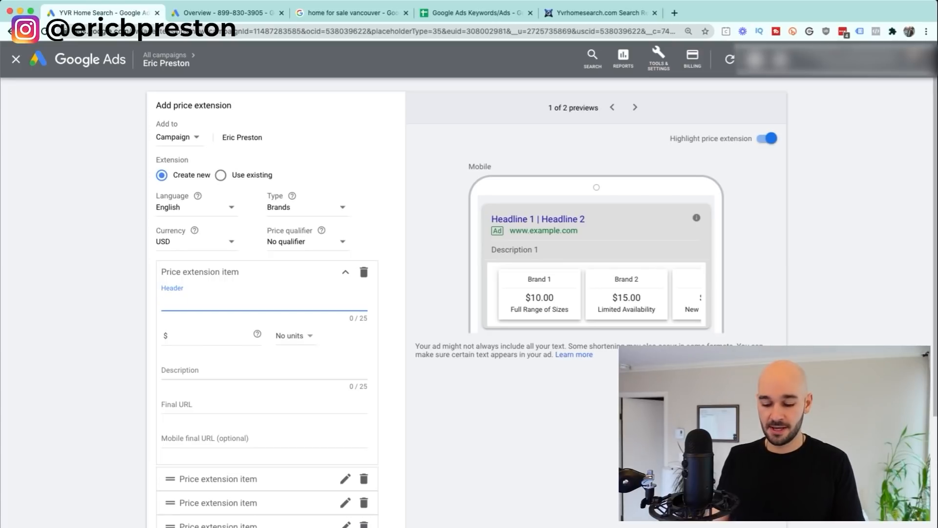
Step: Fill the price item: header 'Luxury Homes From', price 2,000,000, description 'Single Family'
{"action": "type", "text": "Luxury Homes"}
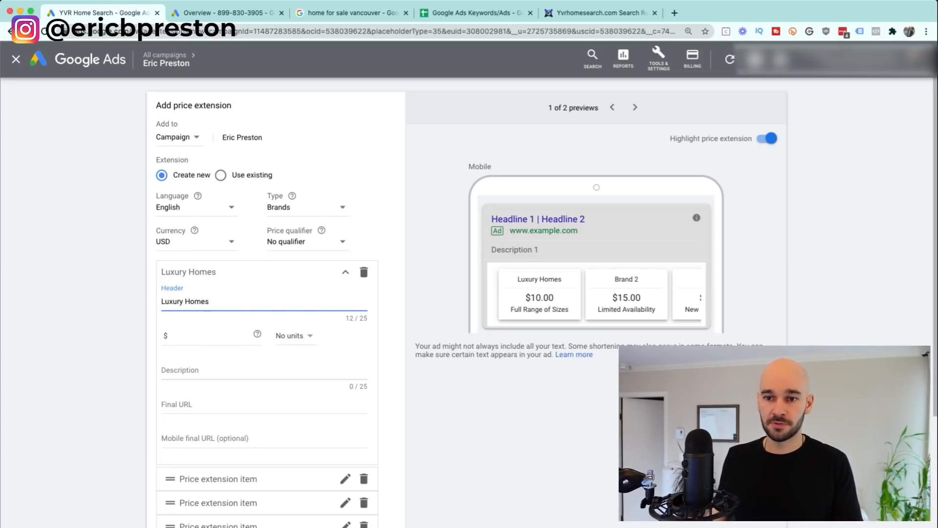
{"action": "key", "text": "Tab"}
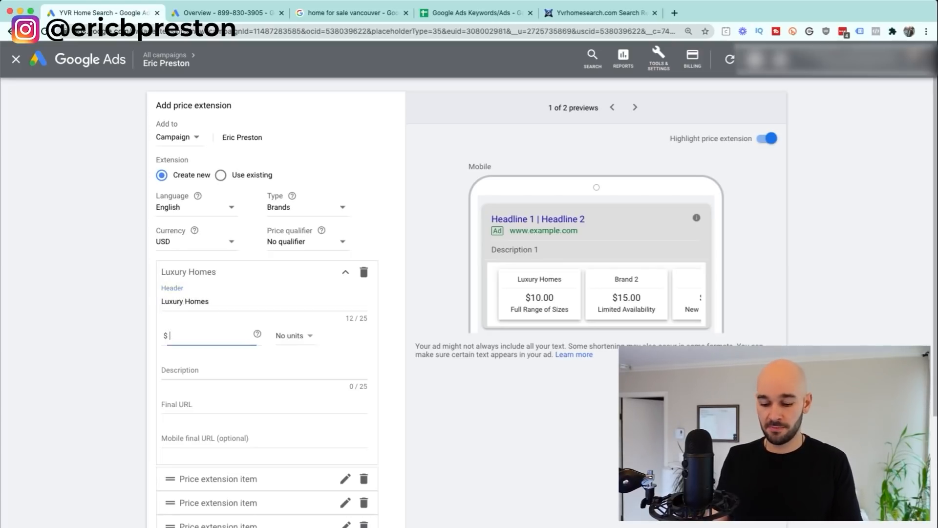
{"action": "type", "text": "2,000,000"}
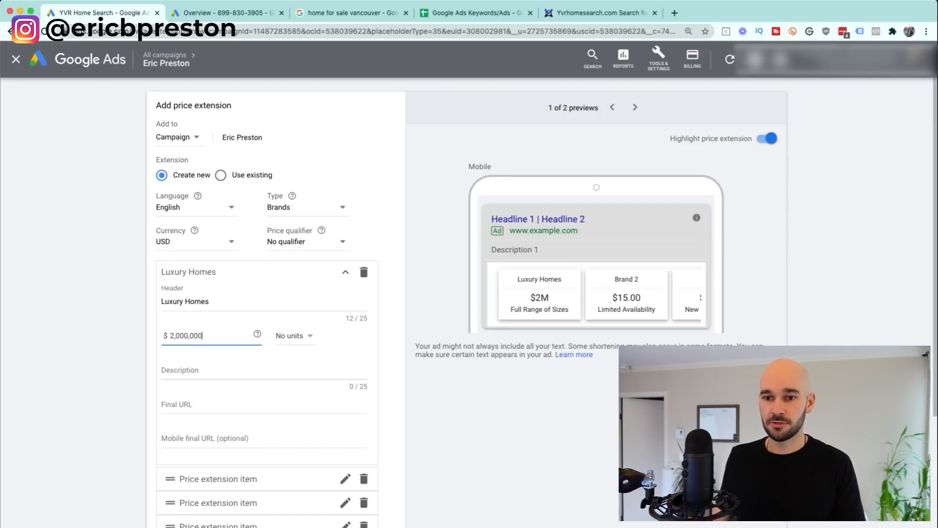
{"action": "key", "text": "Tab"}
{"action": "type", "text": "Single Faniky"}
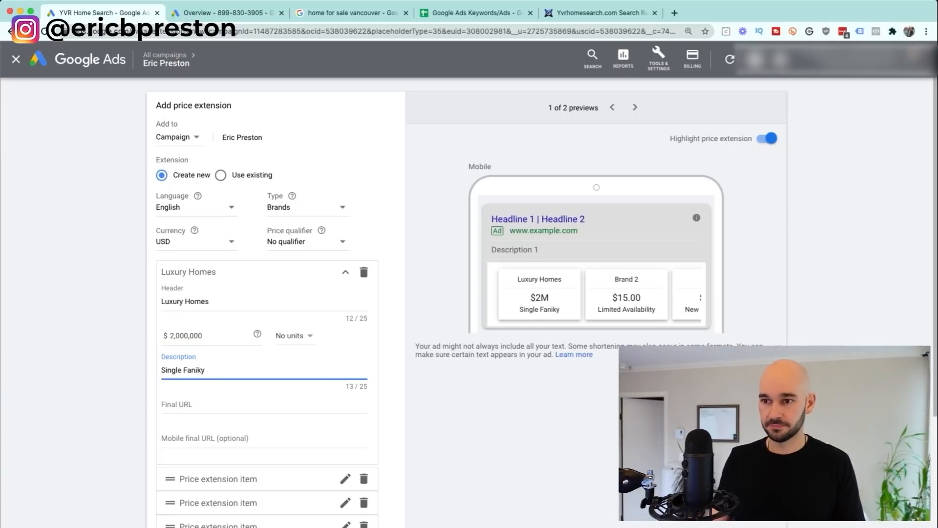
{"action": "key", "text": "BackSpace"}
{"action": "key", "text": "BackSpace"}
{"action": "key", "text": "BackSpace"}
{"action": "key", "text": "BackSpace"}
{"action": "type", "text": "mily"}
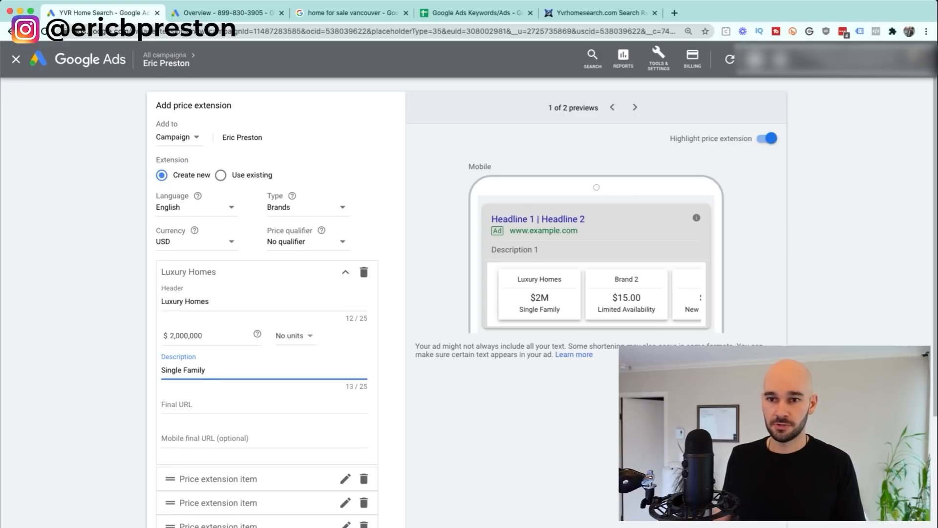
{"action": "left_click", "coordinate": [209, 302]}
{"action": "type", "text": "From"}
{"action": "left_click", "coordinate": [195, 405]}
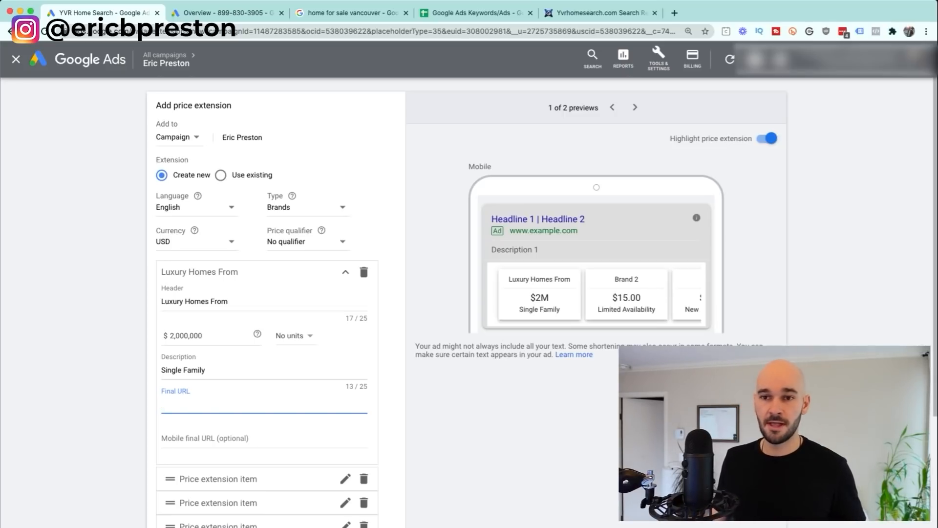
Step: Set the price currency to CAD and close the form back to Extensions
{"action": "left_click", "coordinate": [196, 242]}
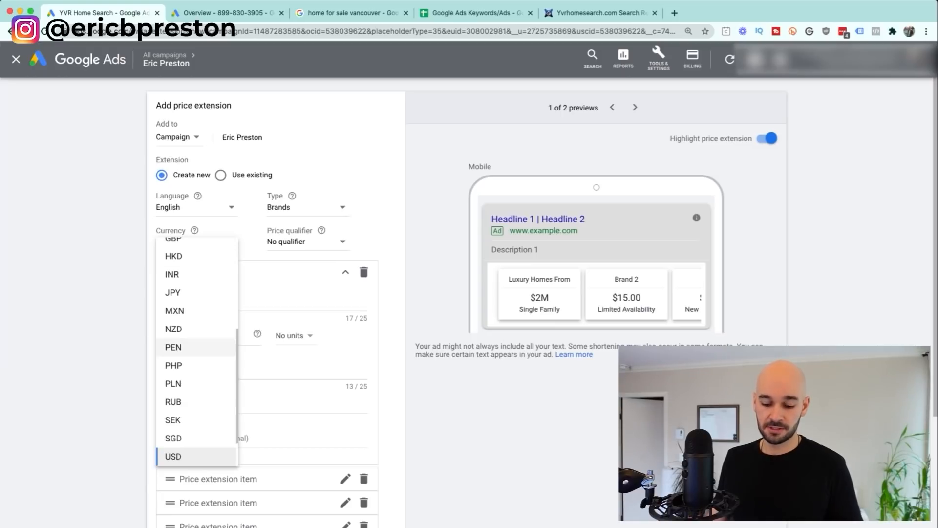
{"action": "scroll", "coordinate": [195, 310], "scroll_direction": "up", "scroll_amount": 3}
{"action": "left_click", "coordinate": [186, 243]}
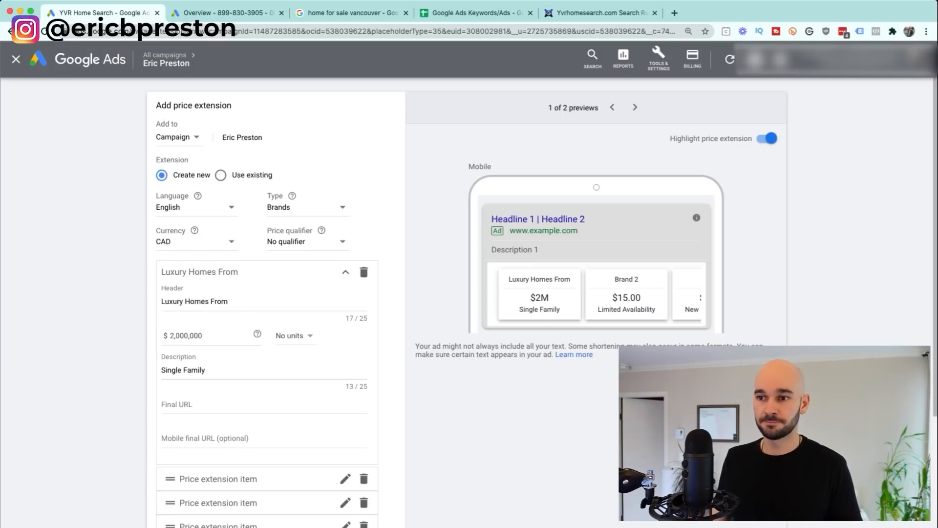
{"action": "left_click", "coordinate": [15, 59]}
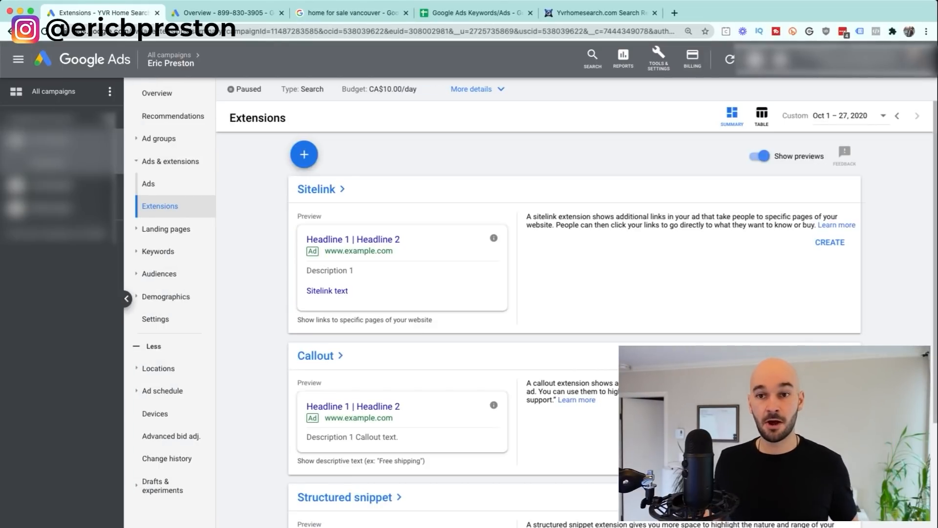
Step: Switch to the other client's Surrey campaign and open its Overview, then Search Keywords
{"action": "left_click", "coordinate": [52, 186]}
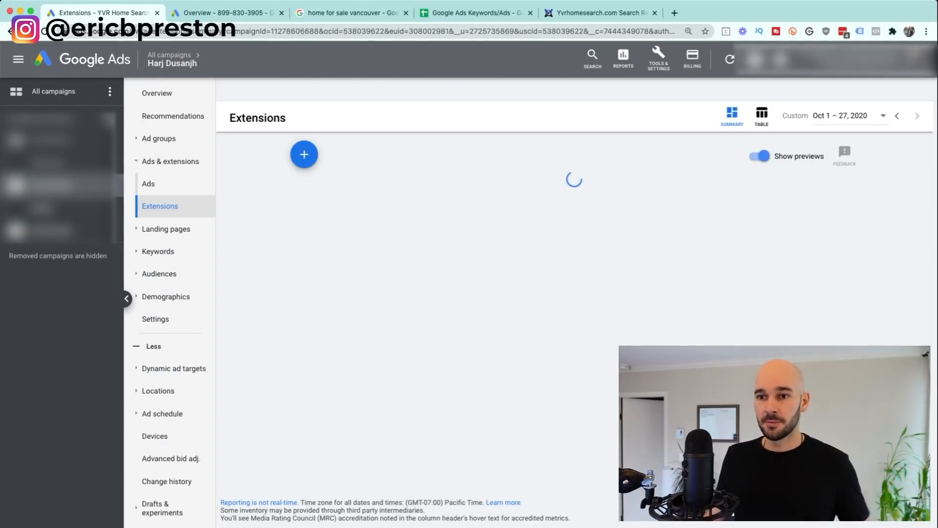
{"action": "left_click", "coordinate": [157, 94]}
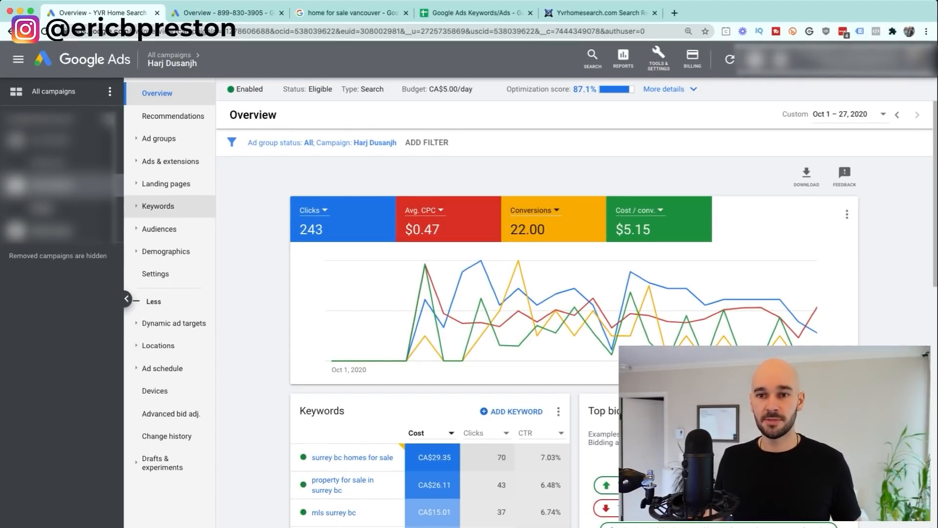
{"action": "left_click", "coordinate": [158, 206]}
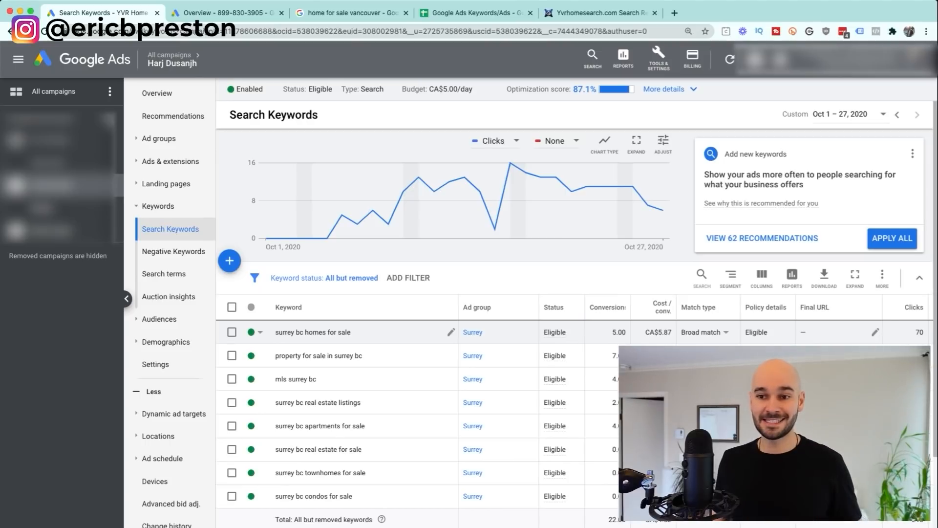
Step: Select surrey bc homes for sale, property for sale in surrey bc and mls surrey bc, and view their search terms
{"action": "left_click_drag", "start_coordinate": [295, 332], "coordinate": [304, 332]}
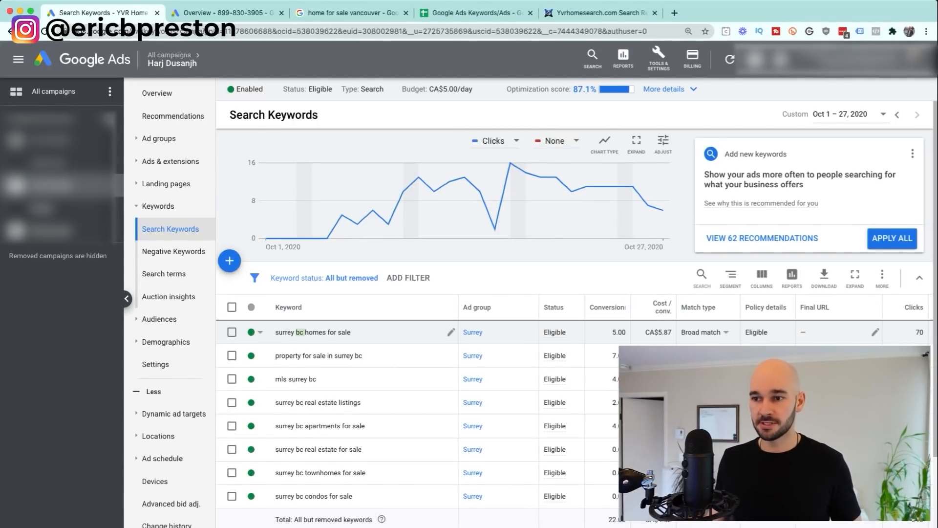
{"action": "mouse_move", "coordinate": [607, 308]}
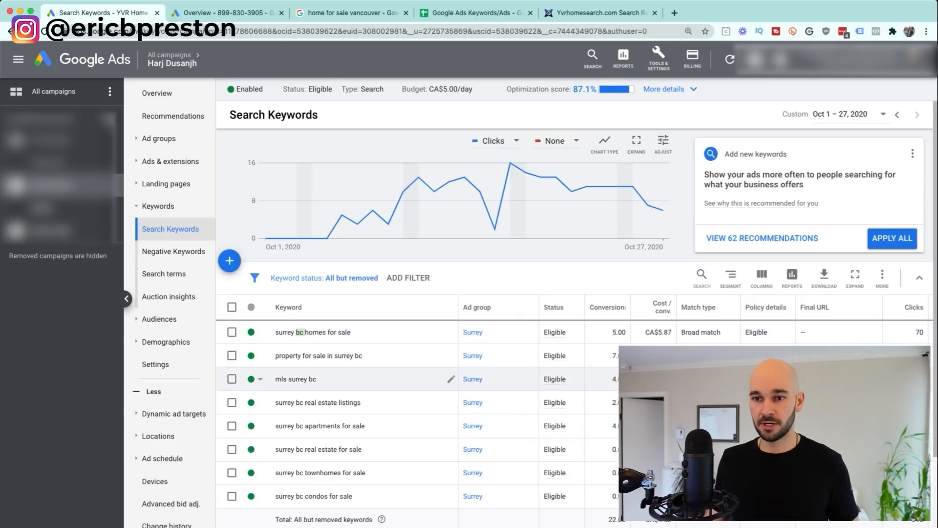
{"action": "left_click", "coordinate": [231, 332]}
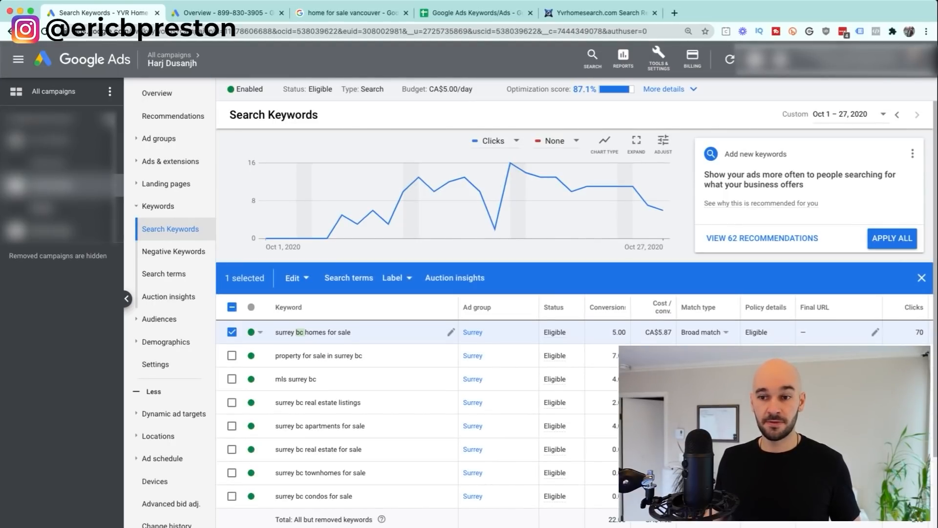
{"action": "left_click", "coordinate": [232, 355]}
{"action": "left_click", "coordinate": [232, 378]}
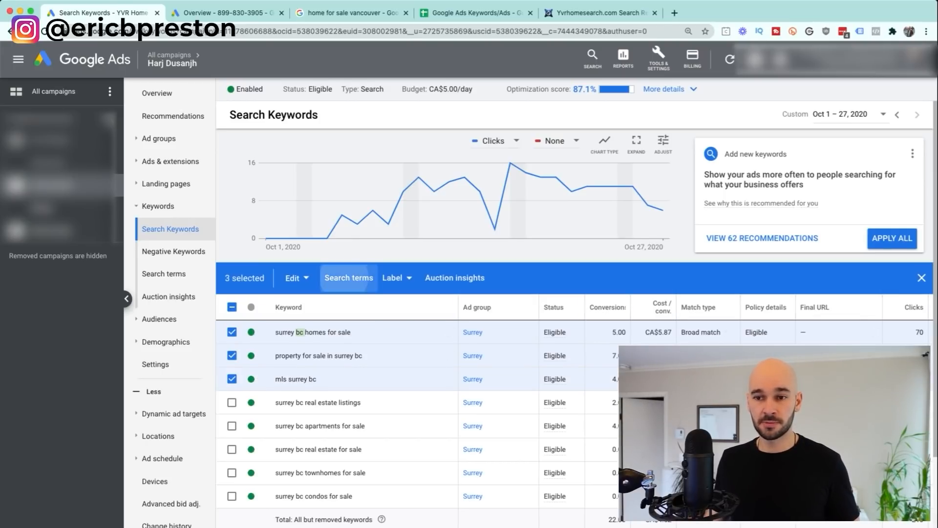
{"action": "left_click", "coordinate": [349, 278]}
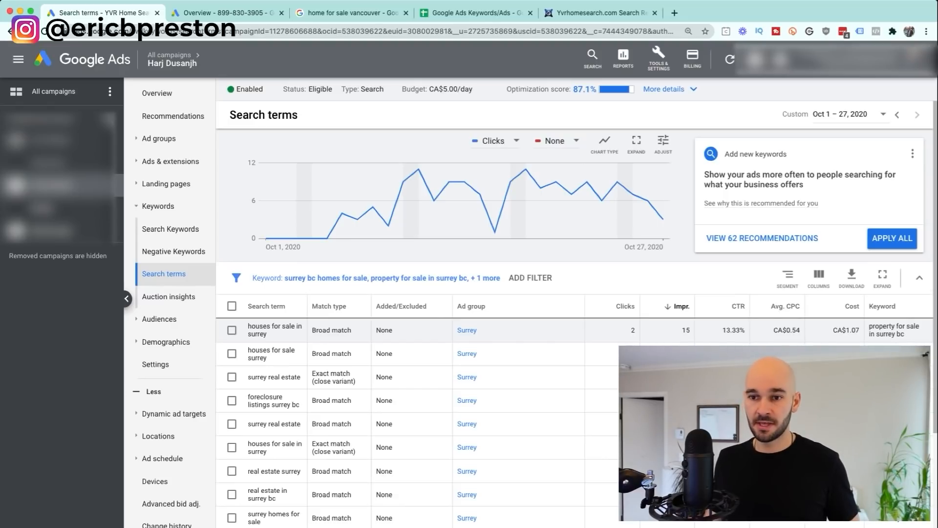
{"action": "left_click_drag", "start_coordinate": [247, 326], "coordinate": [267, 334]}
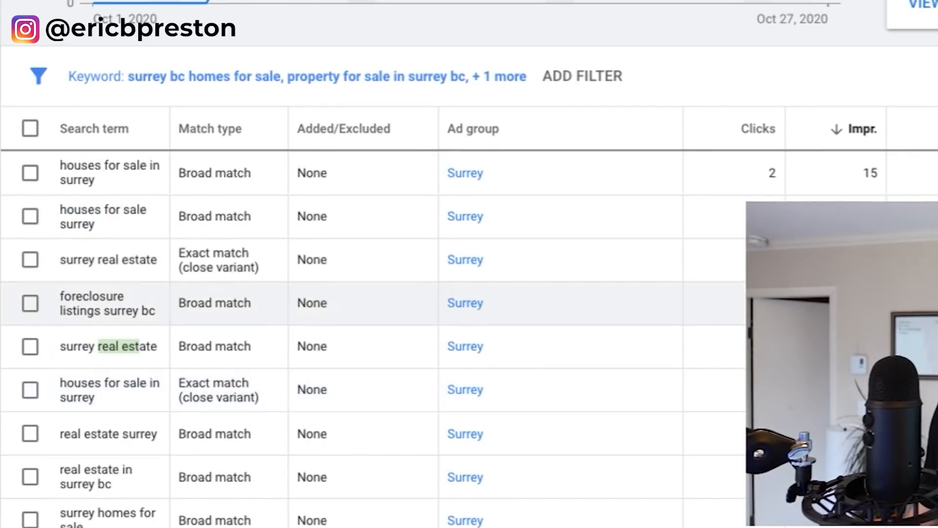
Step: Select the 'houses for sale in surrey' search term and begin adding it as a negative keyword
{"action": "left_click", "coordinate": [147, 347]}
{"action": "scroll", "coordinate": [146, 346], "scroll_direction": "down", "scroll_amount": 3}
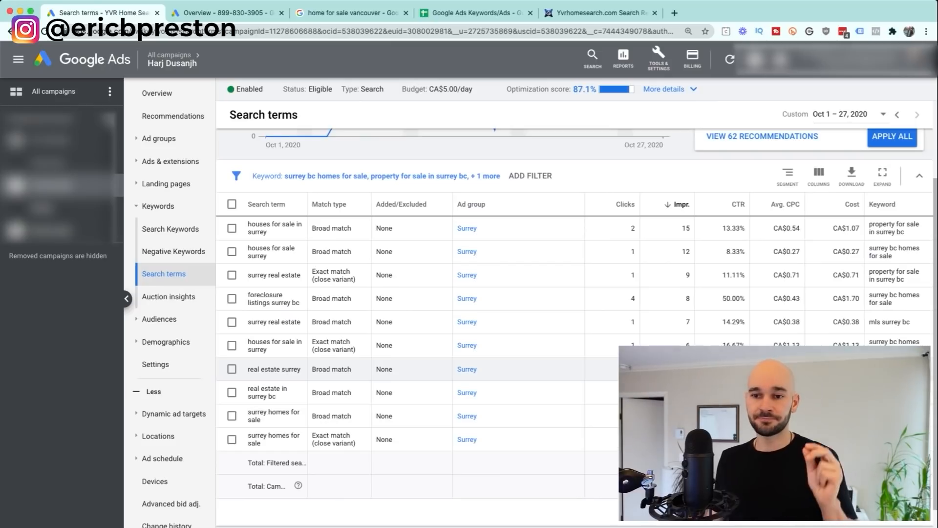
{"action": "scroll", "coordinate": [268, 366], "scroll_direction": "up", "scroll_amount": 2}
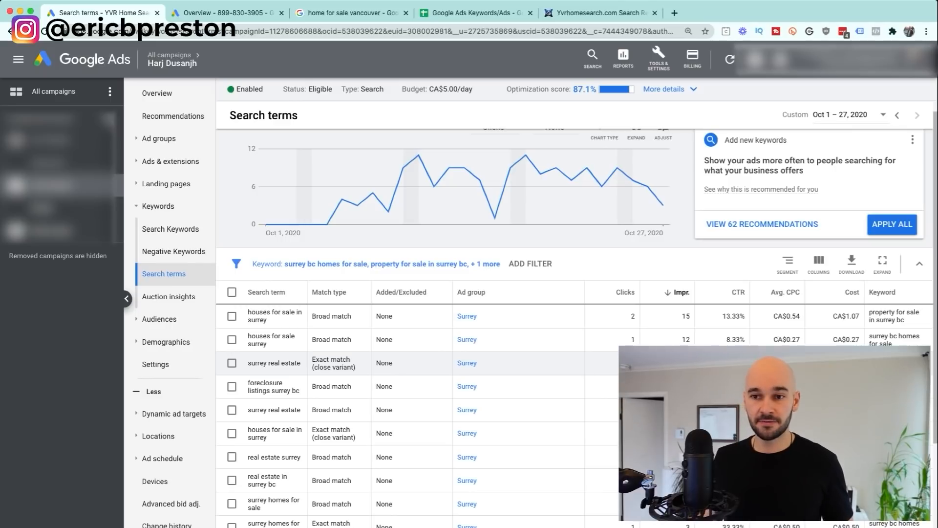
{"action": "left_click", "coordinate": [232, 316]}
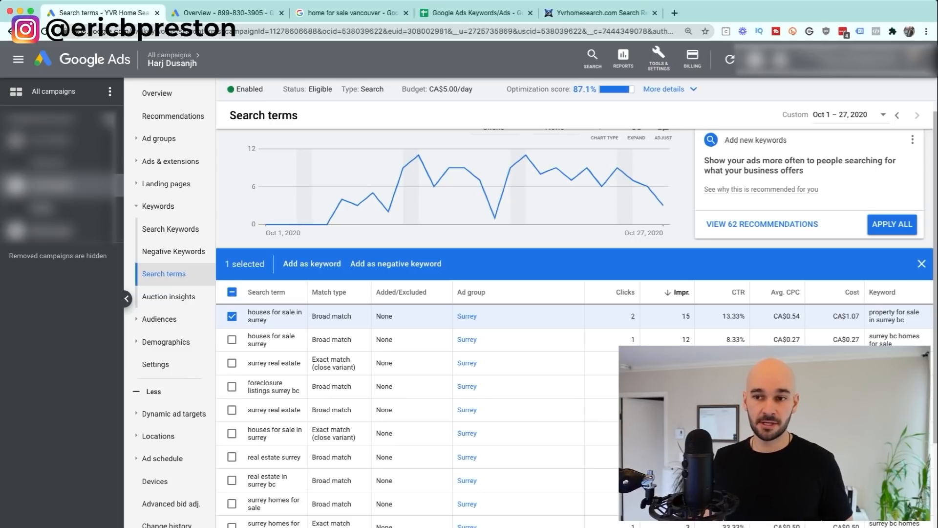
{"action": "left_click", "coordinate": [395, 264]}
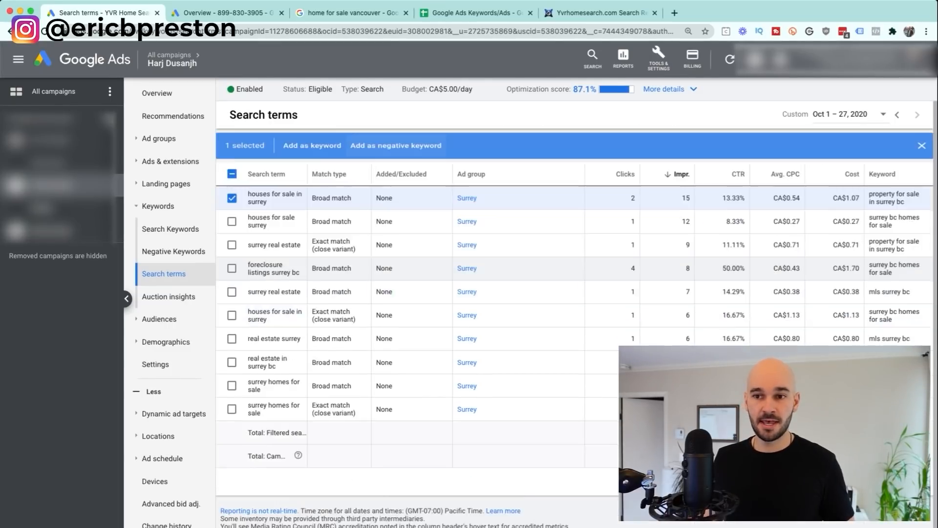
Step: Replace the negative keyword with '[uk', cancel it, and open the campaign's Negative Keywords list
{"action": "left_click_drag", "start_coordinate": [317, 271], "coordinate": [230, 272]}
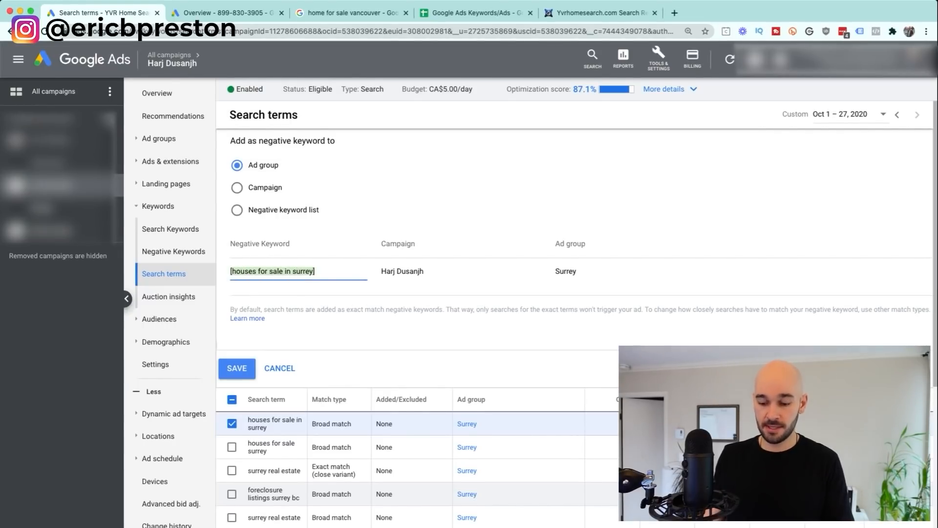
{"action": "type", "text": "[uk"}
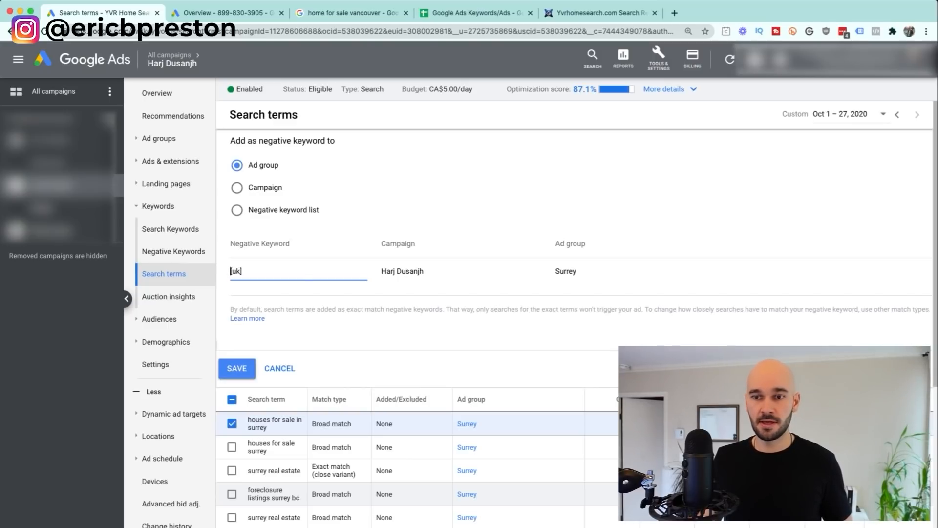
{"action": "left_click", "coordinate": [280, 368]}
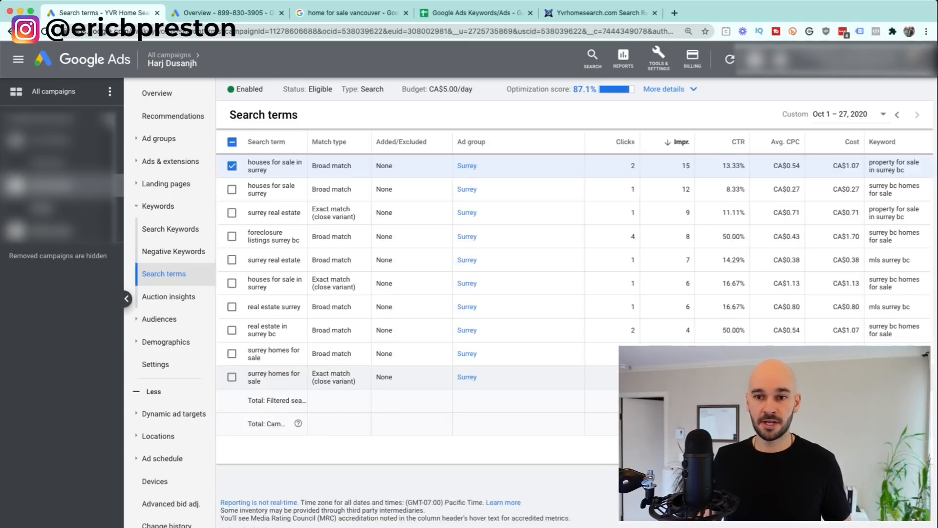
{"action": "left_click", "coordinate": [173, 251]}
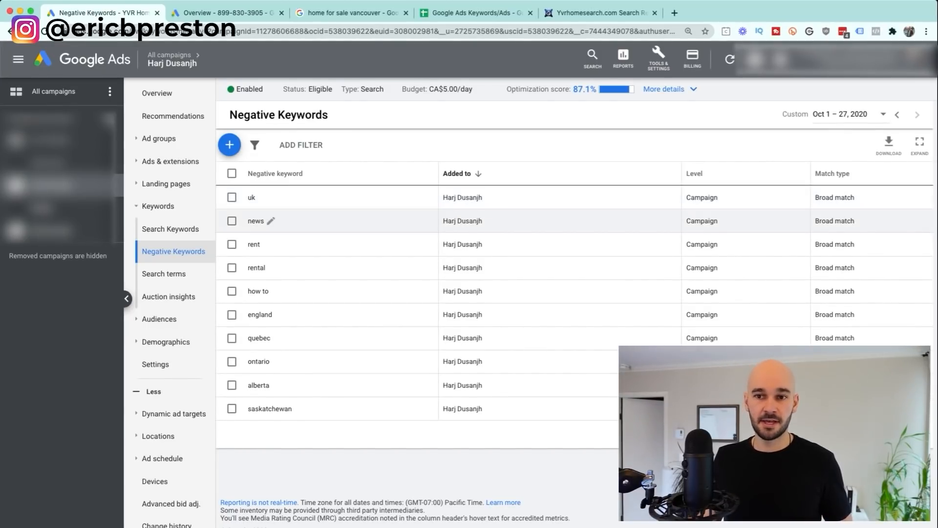
Step: Cancel the new negative keywords form, then return to Search Keywords and highlight the top keyword's CA$5.87 cost per conversion
{"action": "left_click", "coordinate": [230, 145]}
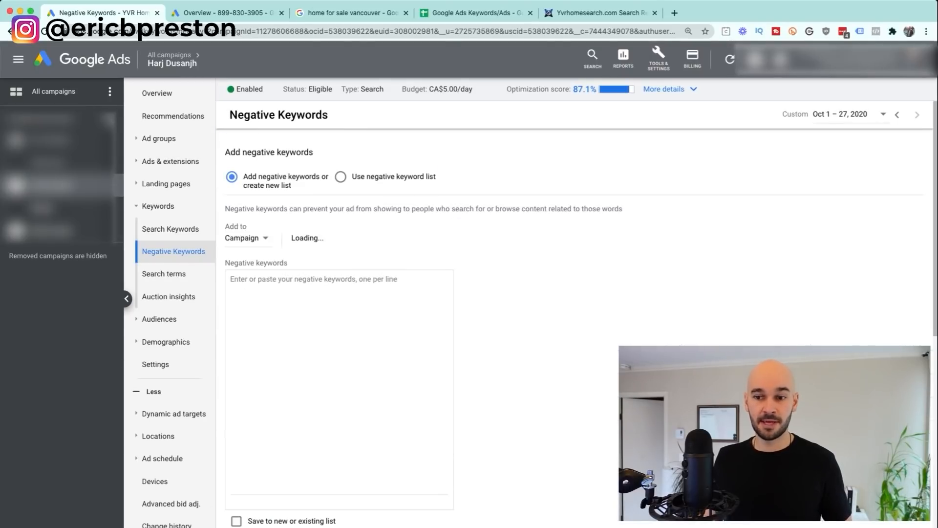
{"action": "scroll", "coordinate": [289, 391], "scroll_direction": "down", "scroll_amount": 4}
{"action": "left_click", "coordinate": [279, 369]}
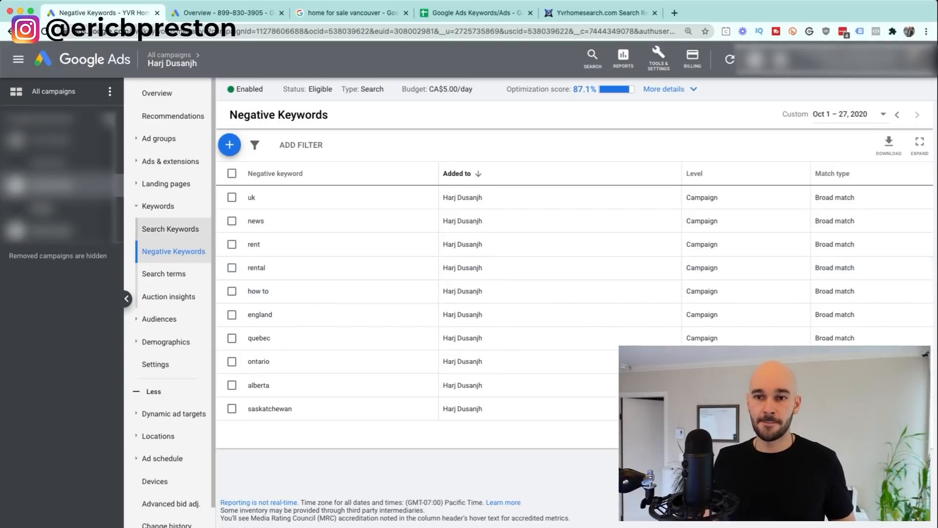
{"action": "left_click", "coordinate": [157, 206]}
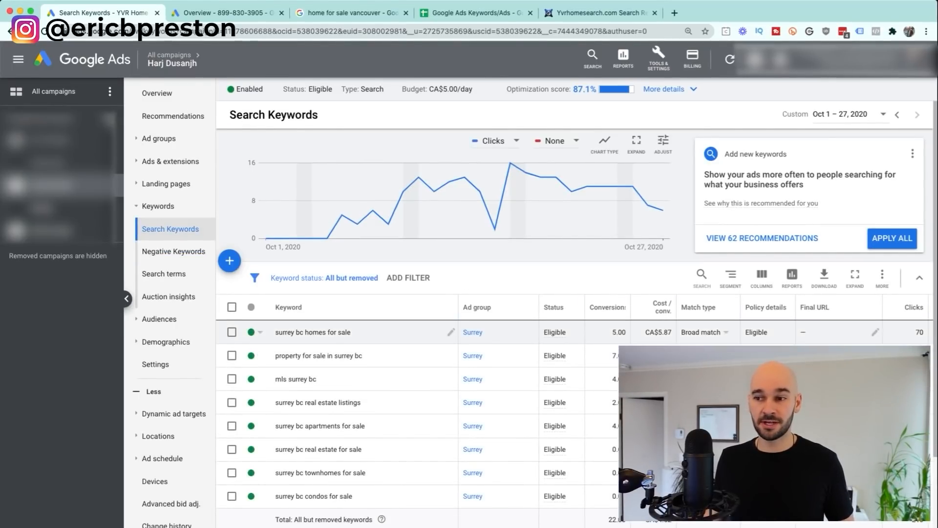
{"action": "left_click_drag", "start_coordinate": [645, 332], "coordinate": [671, 332]}
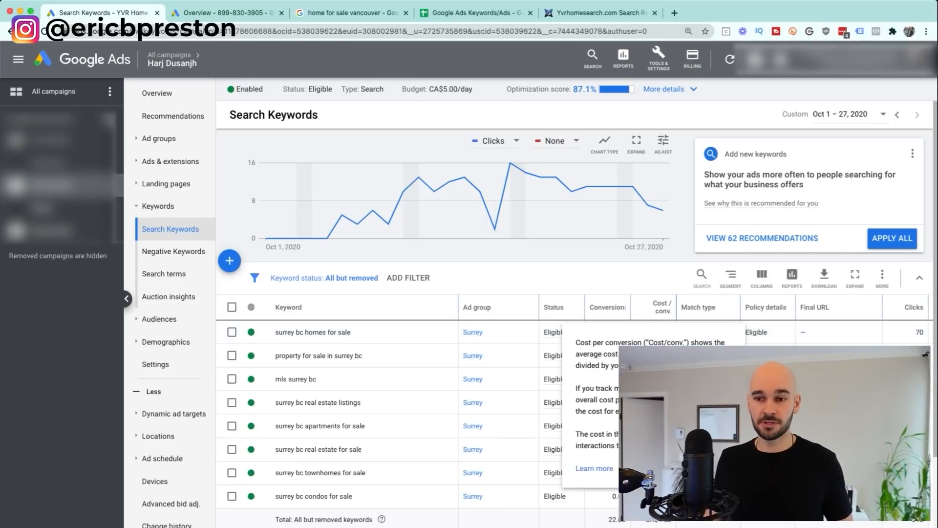
{"action": "left_click", "coordinate": [251, 331]}
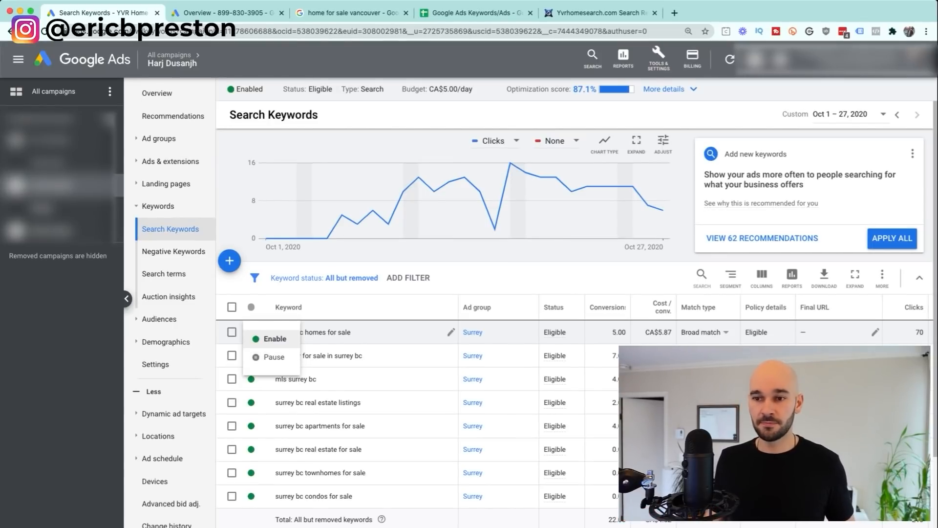
{"action": "left_click", "coordinate": [275, 339]}
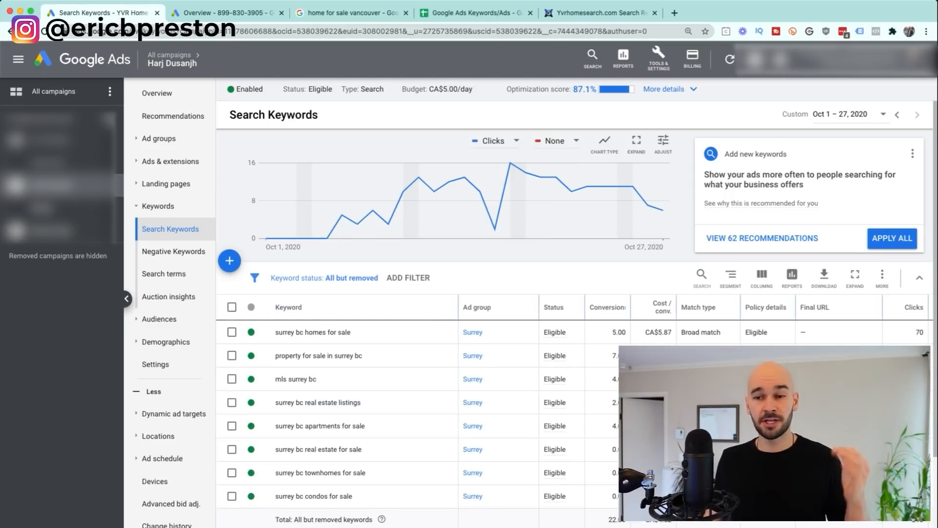
{"action": "left_click", "coordinate": [232, 307]}
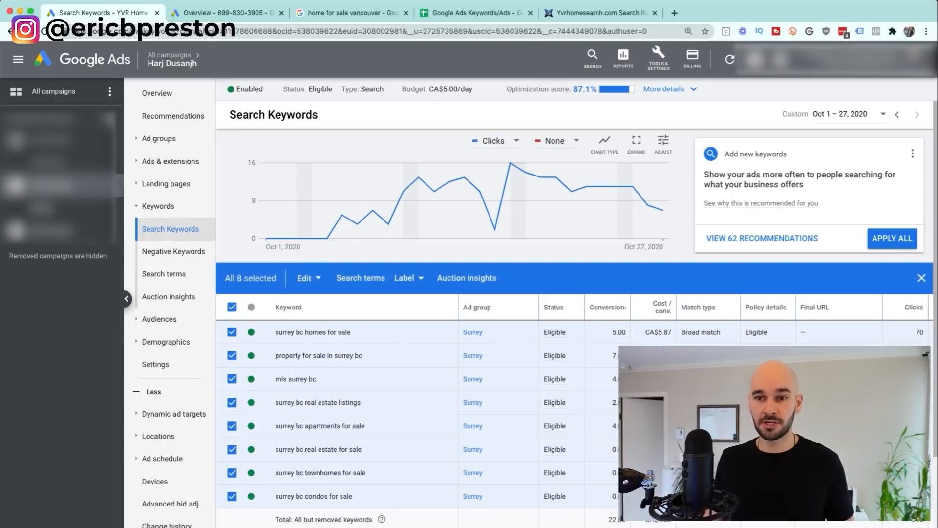
{"action": "left_click", "coordinate": [360, 277]}
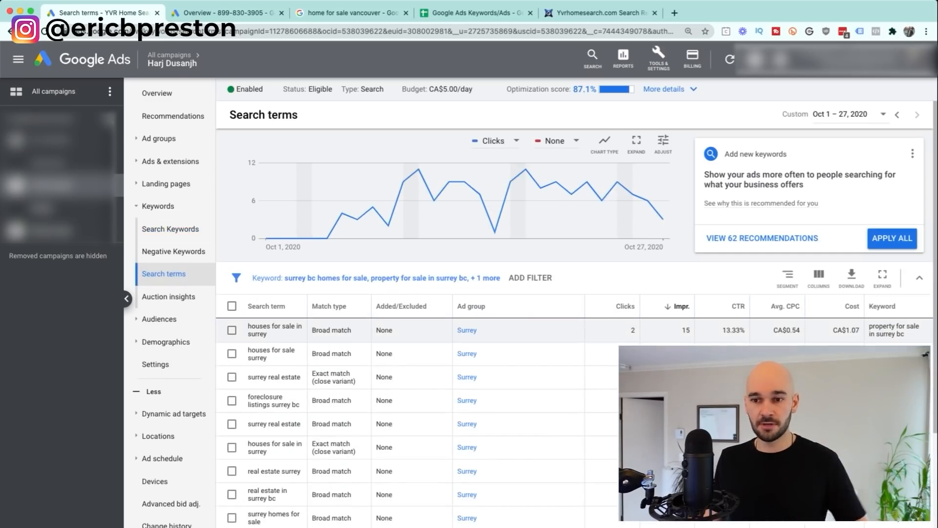
{"action": "scroll", "coordinate": [420, 381], "scroll_direction": "down", "scroll_amount": 3}
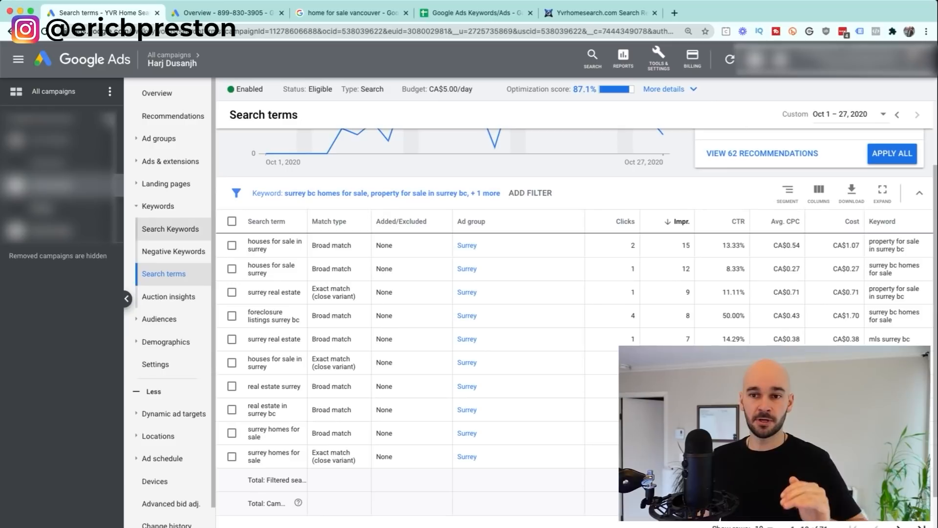
{"action": "left_click", "coordinate": [170, 229]}
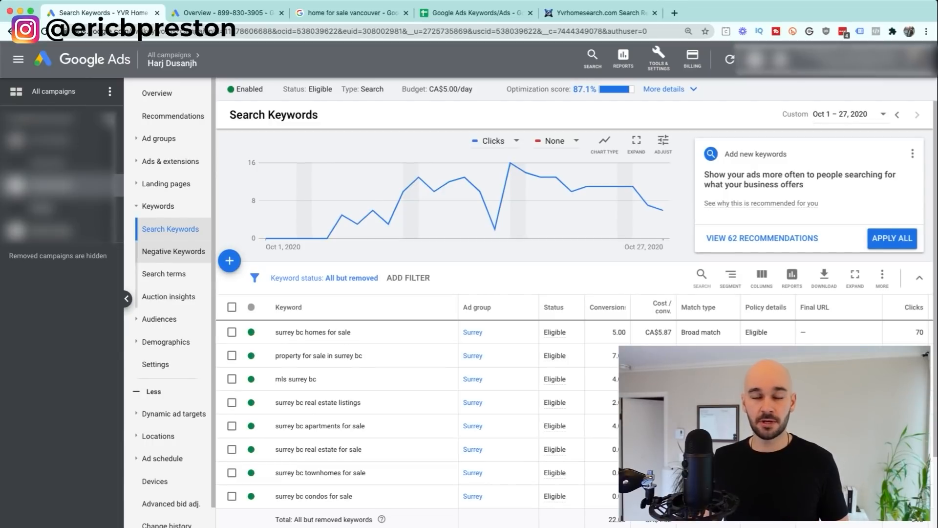
{"action": "scroll", "coordinate": [166, 329], "scroll_direction": "down", "scroll_amount": 1}
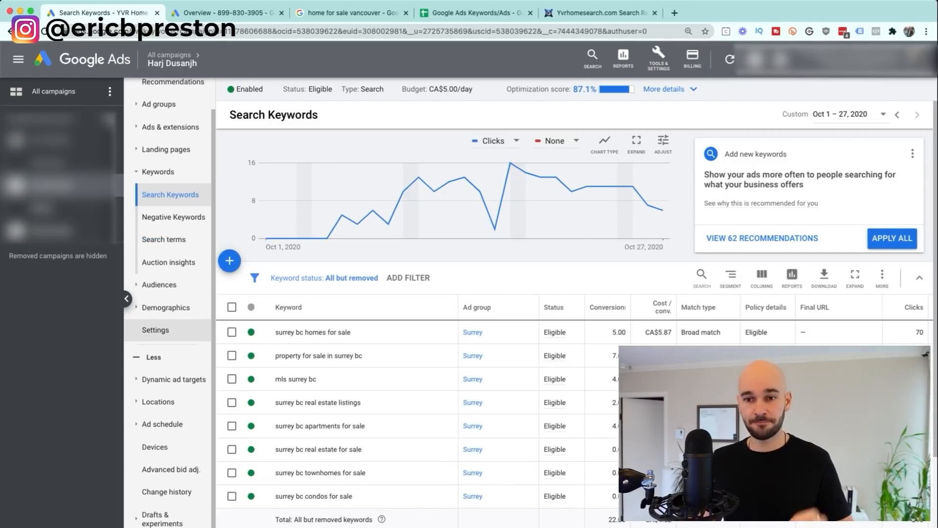
Step: Open the User location report, select and deselect the Canada row, then switch to another campaign's report
{"action": "left_click", "coordinate": [157, 401]}
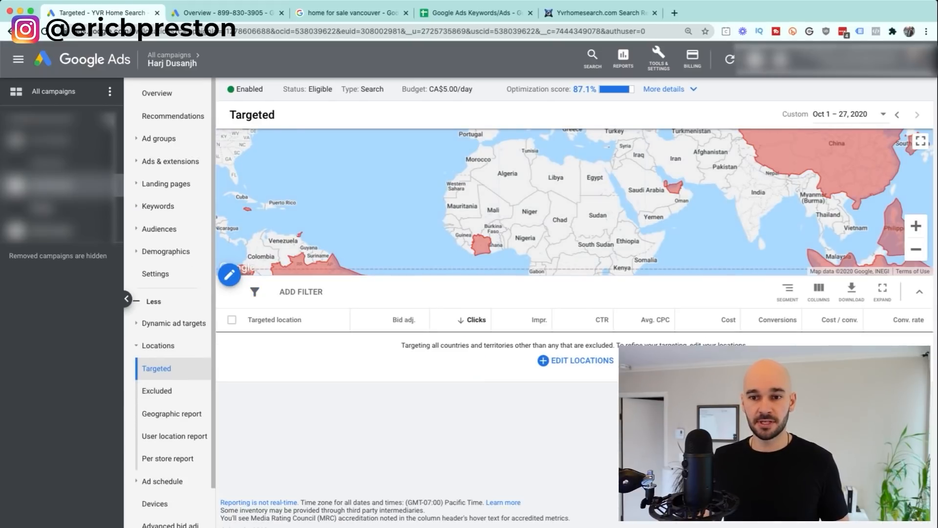
{"action": "left_click", "coordinate": [174, 435]}
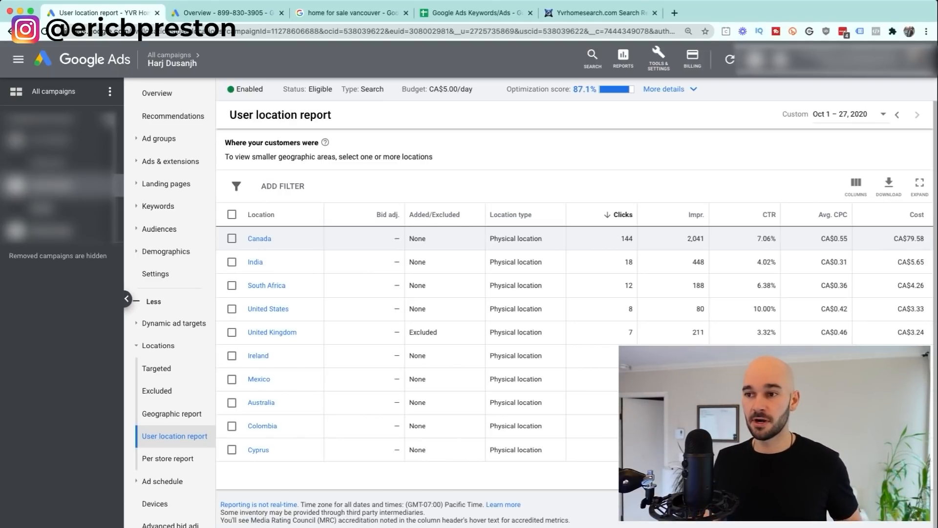
{"action": "left_click", "coordinate": [231, 238]}
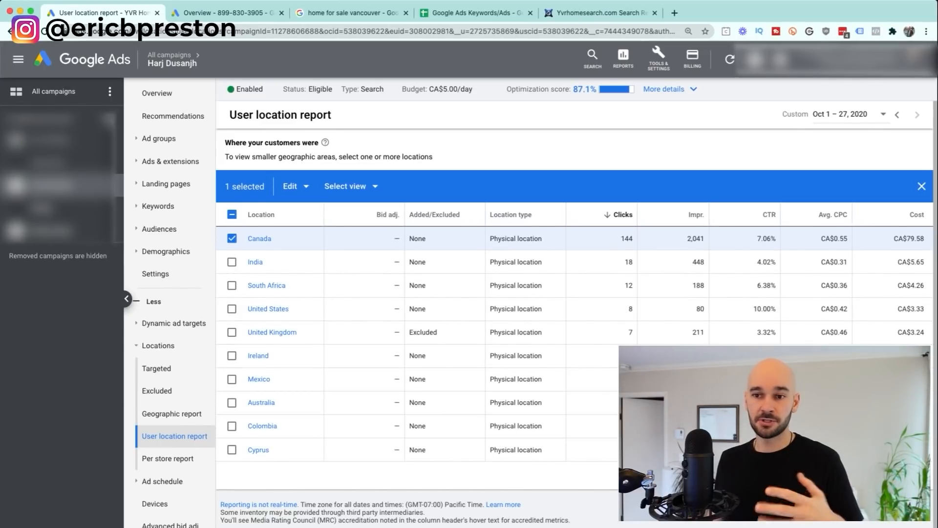
{"action": "left_click", "coordinate": [231, 238]}
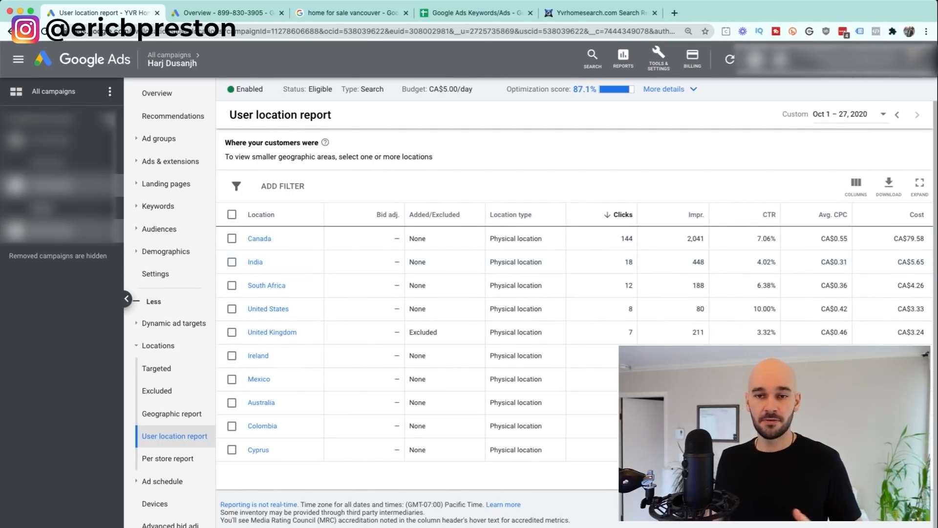
{"action": "left_click", "coordinate": [54, 230]}
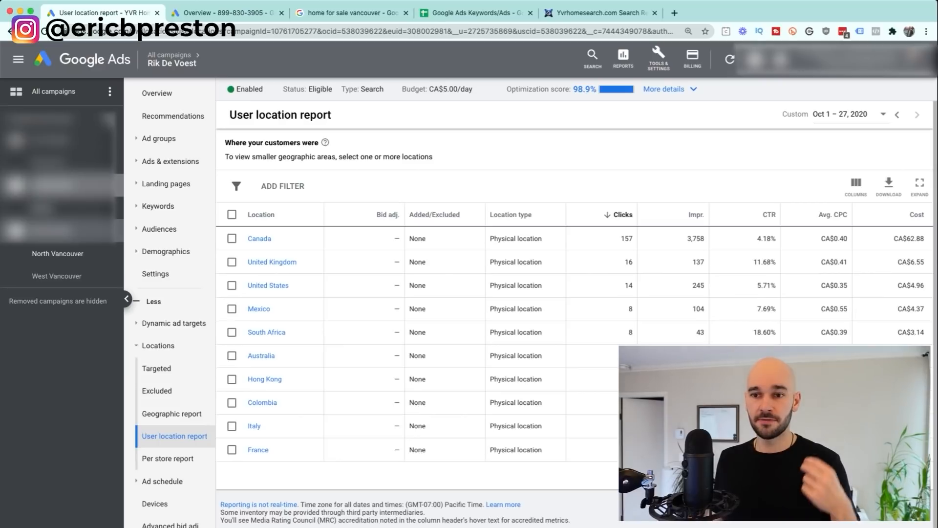
Step: Switch back to the original campaign's location report, select the Excluded United Kingdom row, then collapse Locations
{"action": "left_click", "coordinate": [54, 186]}
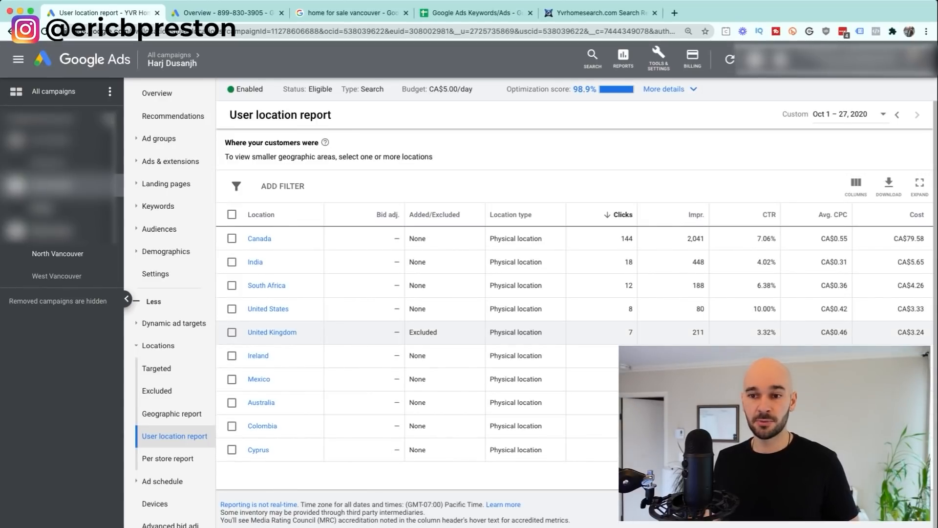
{"action": "left_click", "coordinate": [231, 332]}
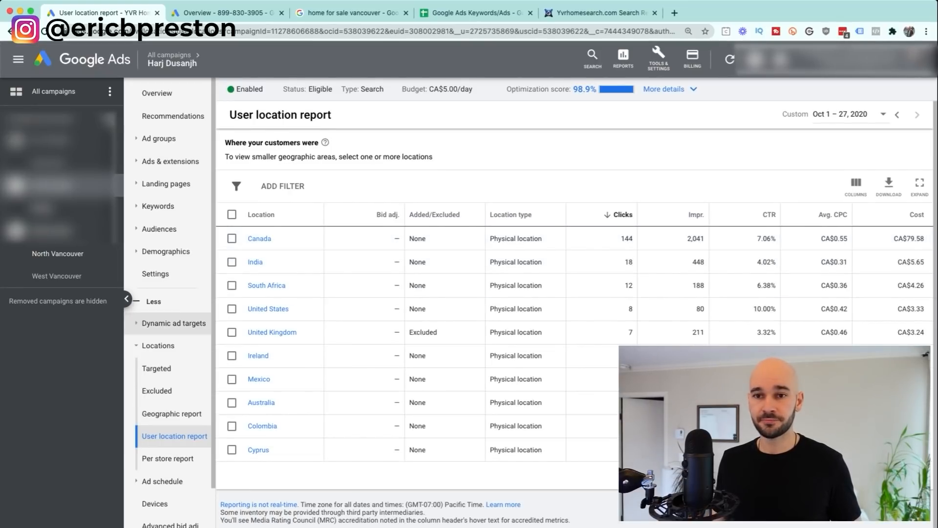
{"action": "left_click", "coordinate": [158, 345]}
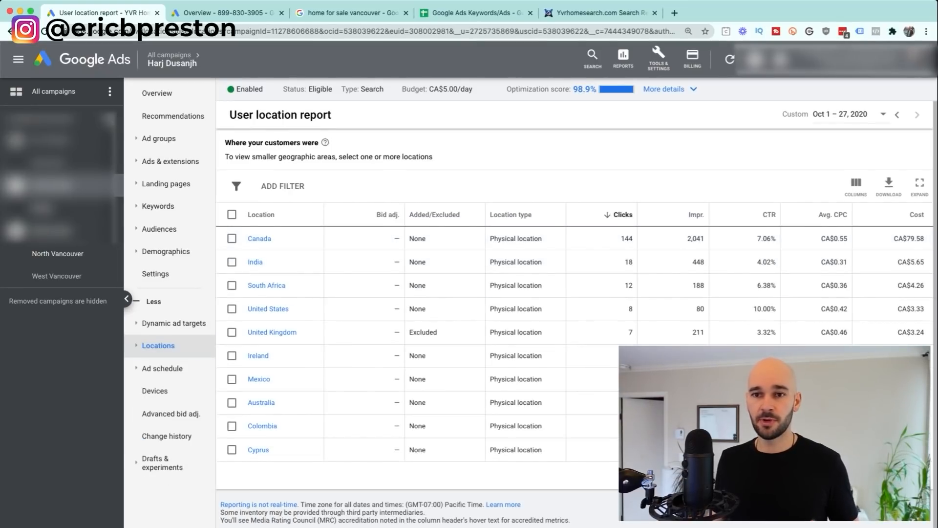
Step: Open the campaign's Devices report, where mobile phones have 155 clicks at a -25% bid adjustment
{"action": "left_click", "coordinate": [157, 93]}
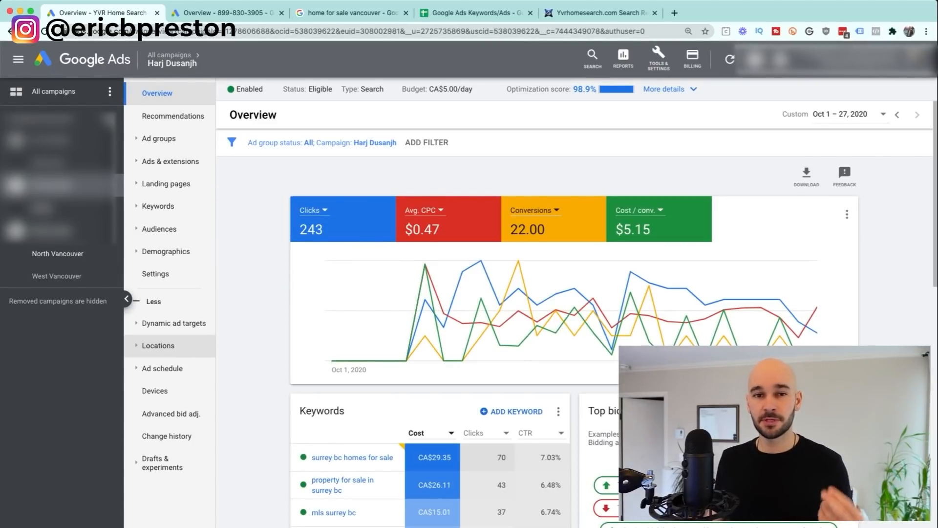
{"action": "left_click", "coordinate": [155, 391]}
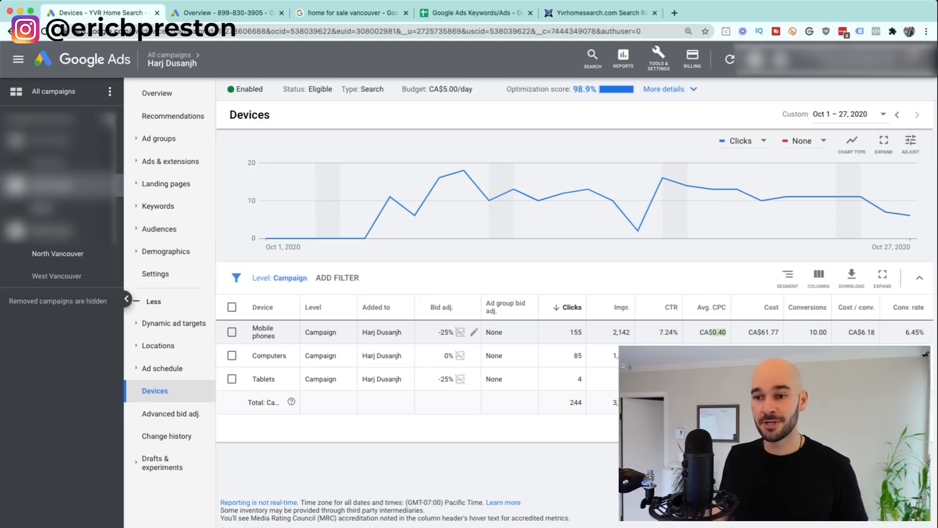
Step: Open the Mobile phones bid adjustment editor, currently set to Decrease by 25%
{"action": "left_click", "coordinate": [473, 332]}
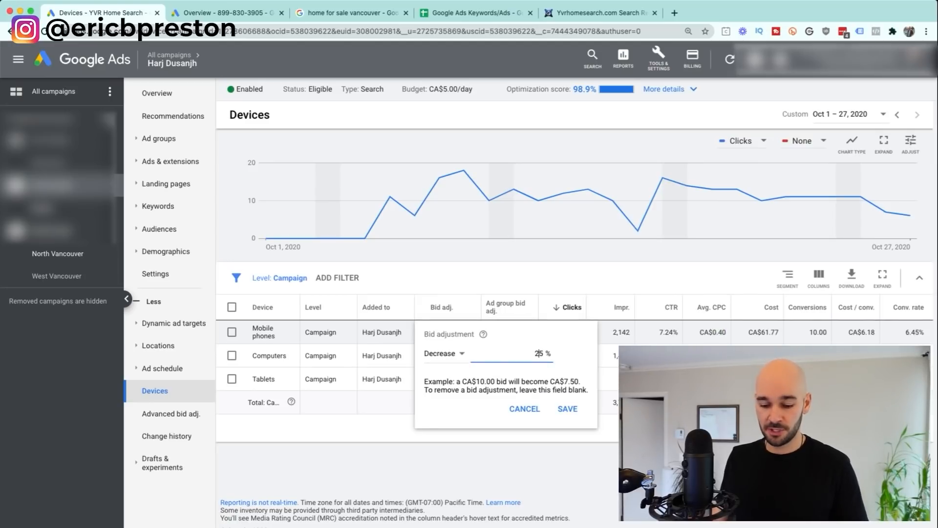
Step: Change the mobile phones bid decrease from 25% to 50% and save it
{"action": "type", "text": "50"}
{"action": "key", "text": "Return"}
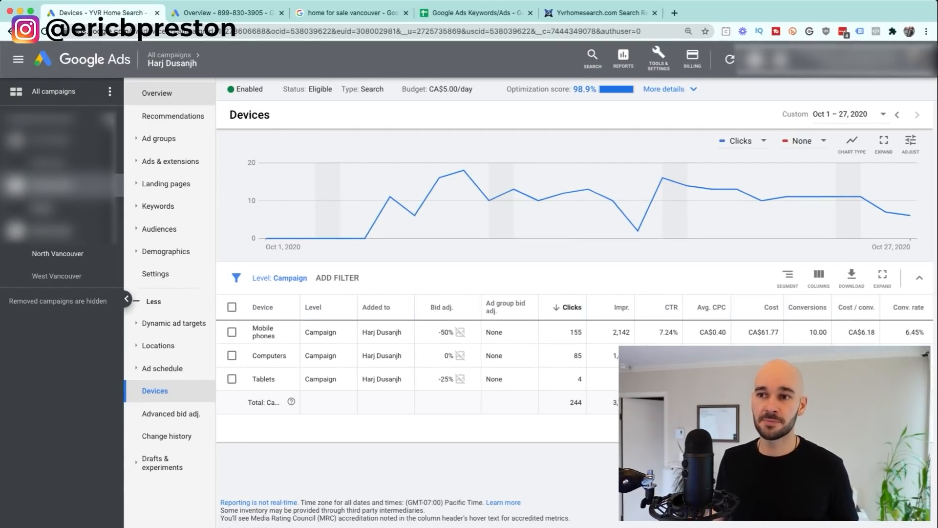
Step: Return to the campaign Overview with mobile phones now at -50%
{"action": "left_click", "coordinate": [157, 93]}
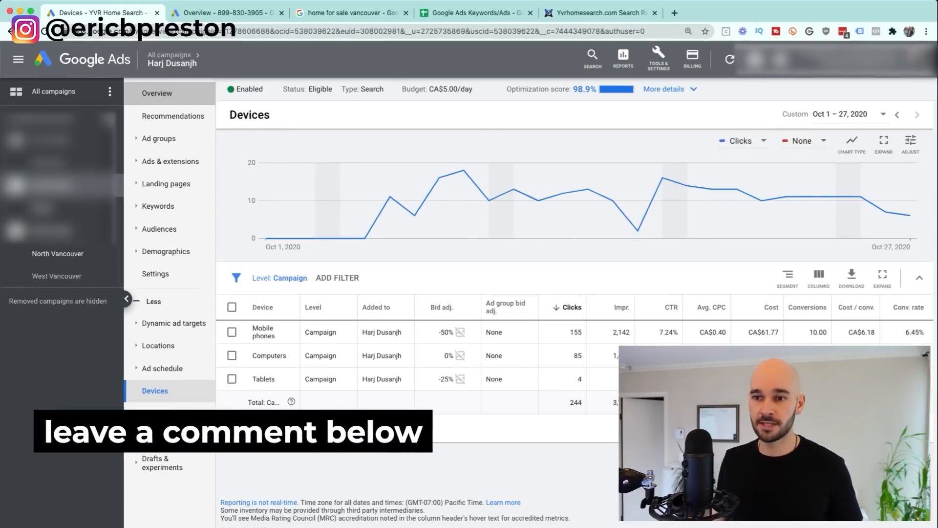